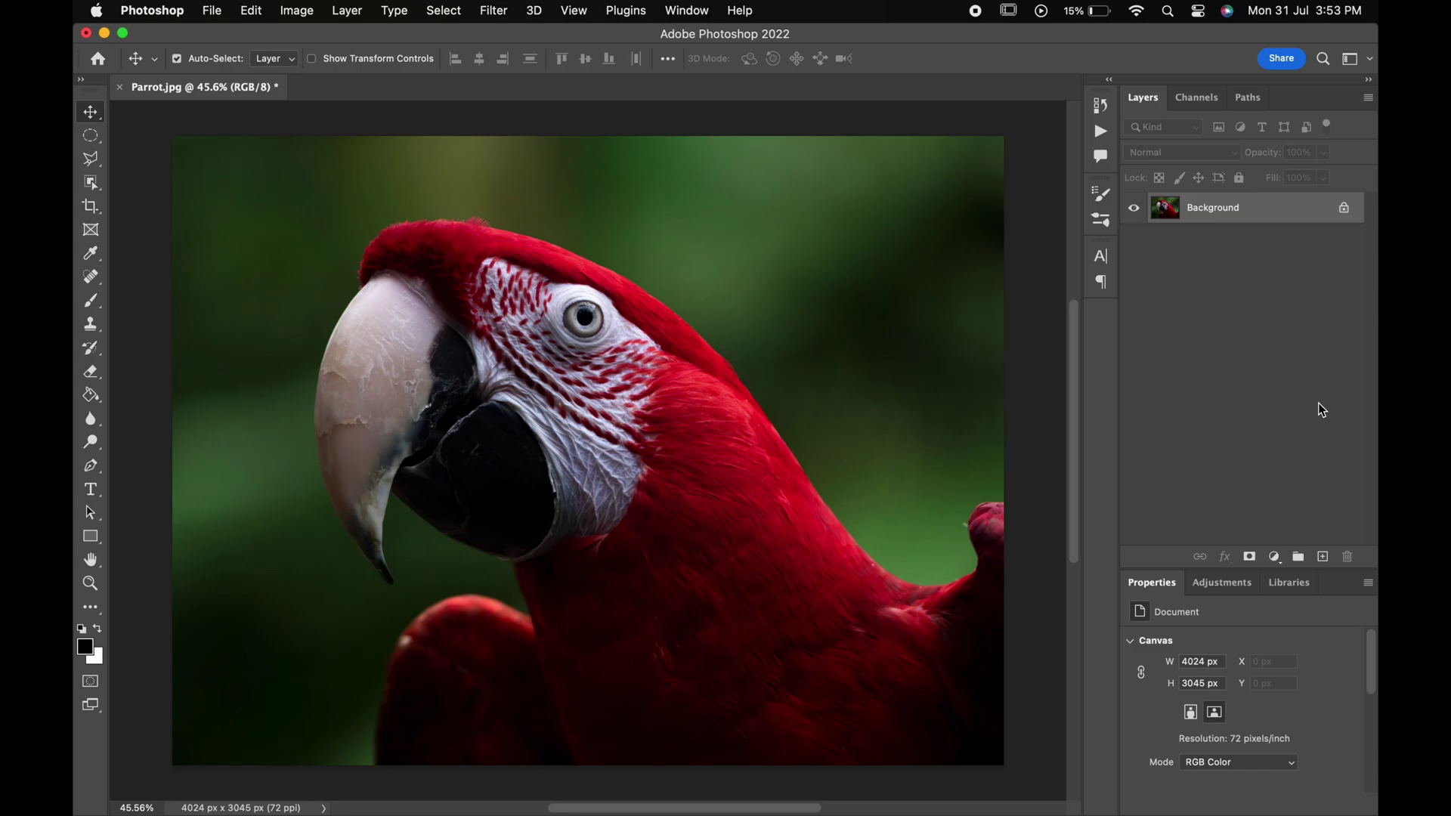
Duplicate the Background layer as "Background copy" within the same document
{"action": "right_click", "coordinate": [1257, 210]}
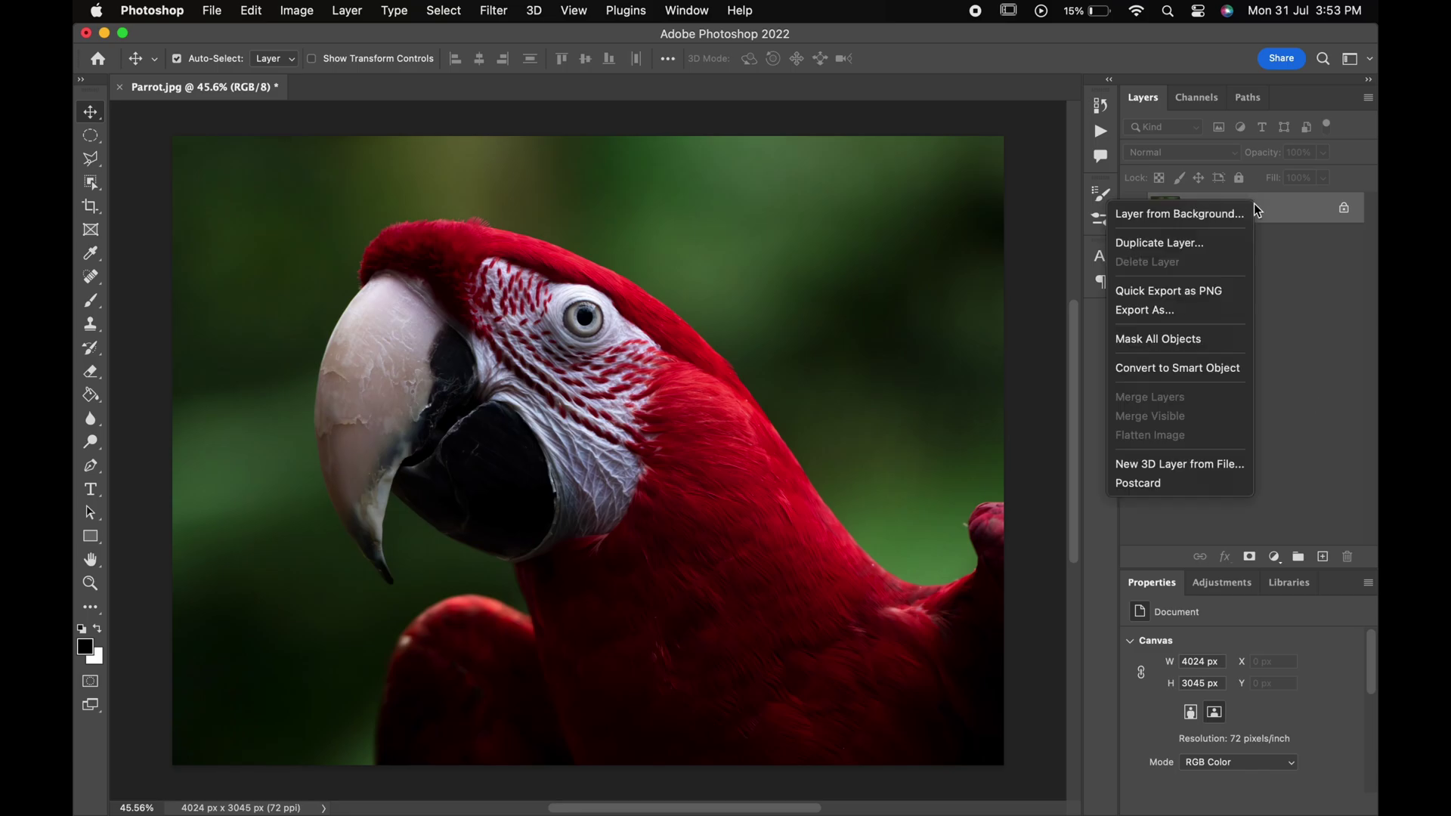
{"action": "left_click", "coordinate": [1190, 247]}
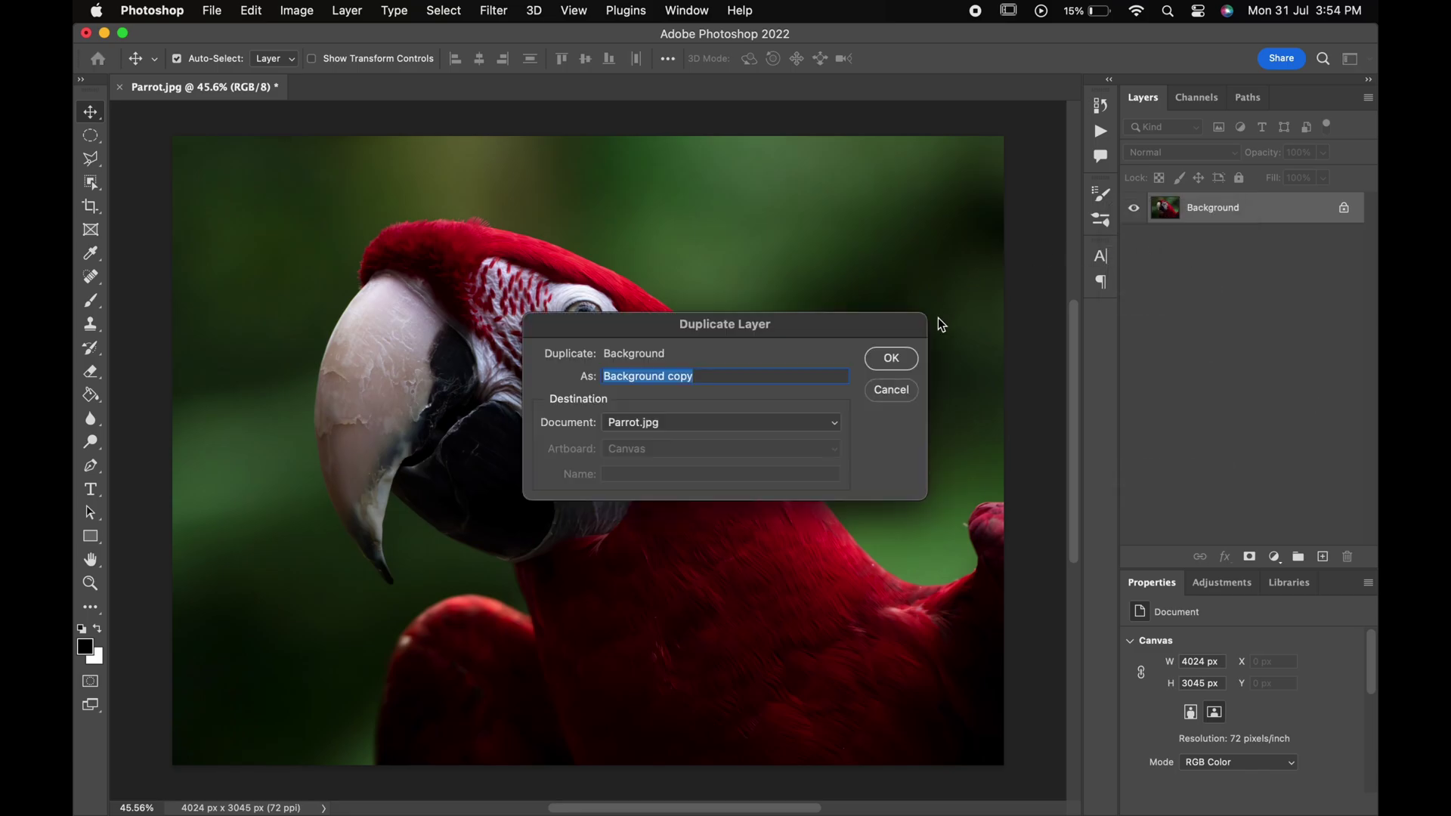
{"action": "left_click", "coordinate": [900, 361]}
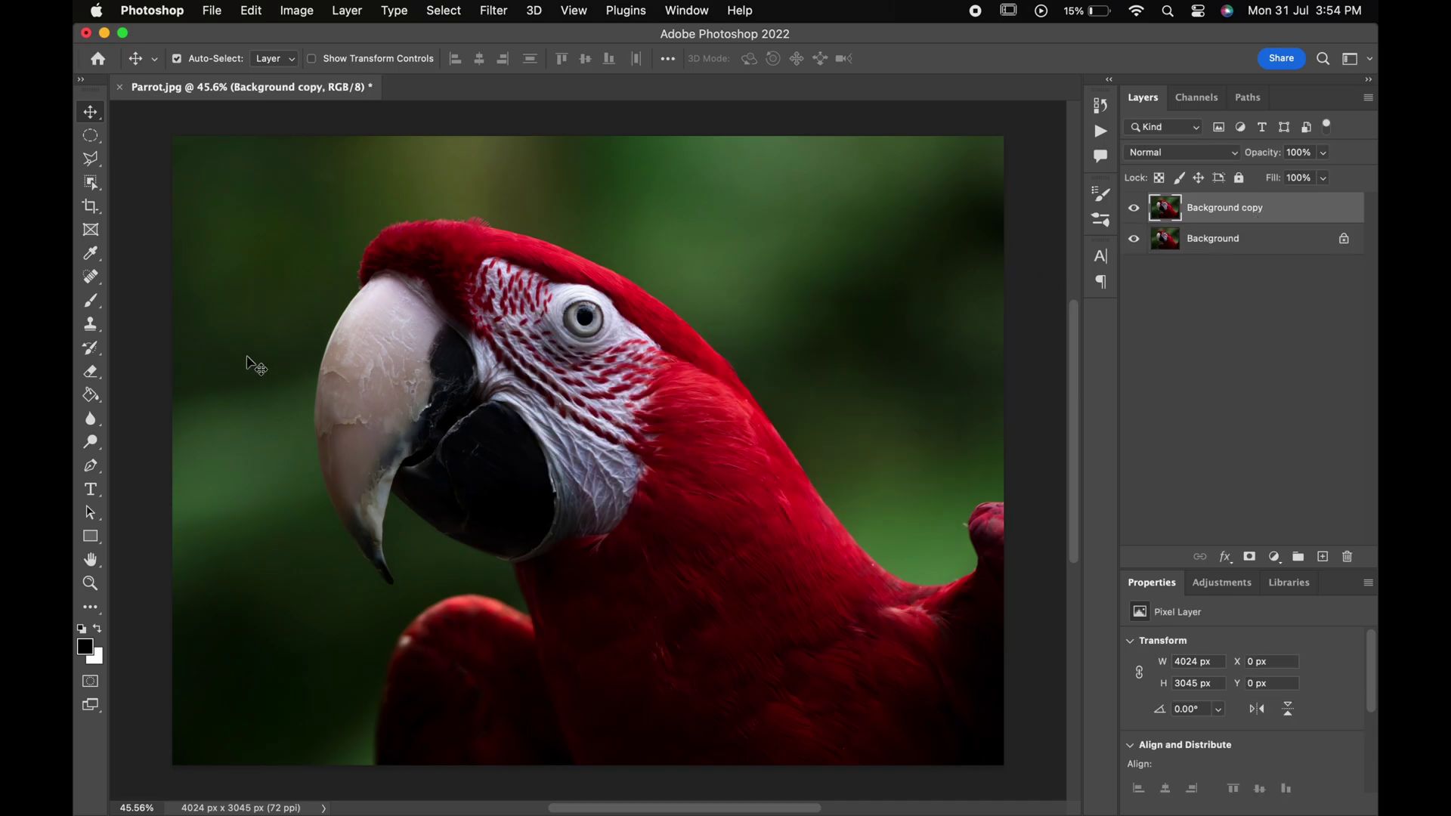
Select the parrot with the Object Selection tool in Lasso mode and mask the Background copy layer to that selection
{"action": "left_click_drag", "start_coordinate": [86, 189], "coordinate": [165, 189]}
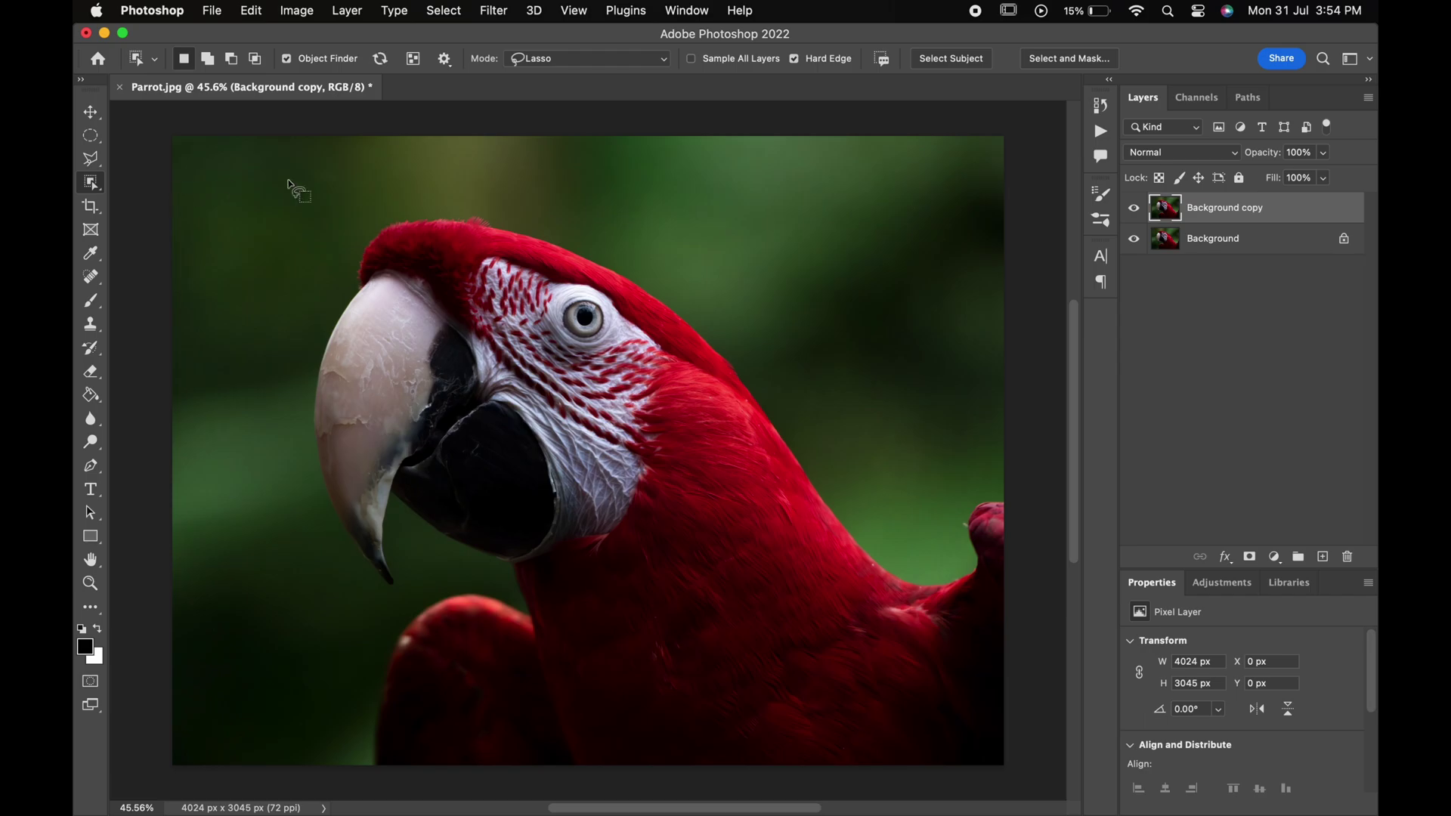
{"action": "mouse_move", "coordinate": [302, 378]}
{"action": "left_mouse_down"}
{"action": "mouse_move", "coordinate": [417, 561]}
{"action": "mouse_move", "coordinate": [1074, 505]}
{"action": "mouse_move", "coordinate": [557, 214]}
{"action": "mouse_move", "coordinate": [462, 197]}
{"action": "left_mouse_up"}
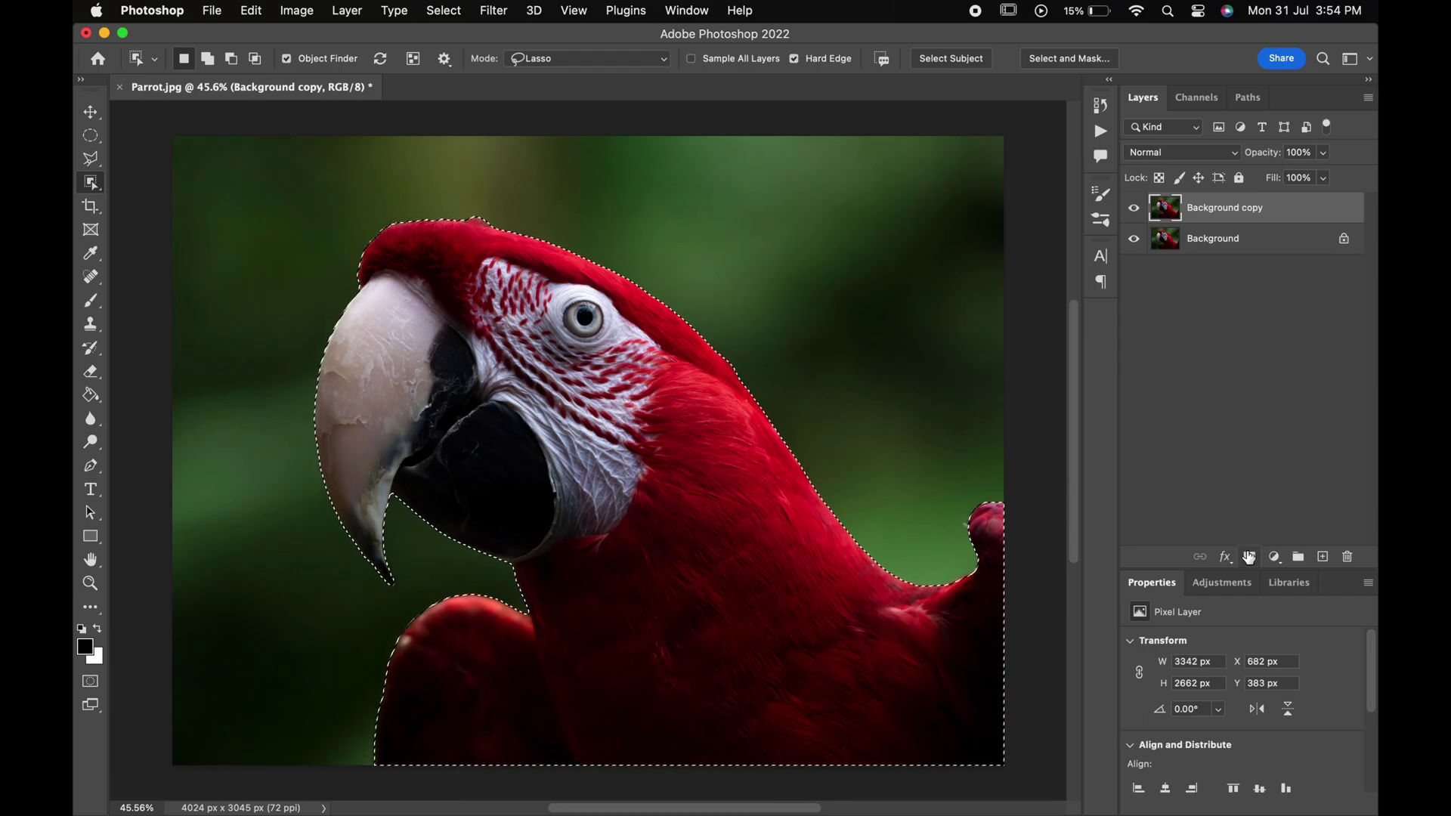
{"action": "left_click", "coordinate": [1250, 557]}
Hide the original Background layer and add a white (ffffff) Solid Color fill layer directly above it
{"action": "left_click", "coordinate": [1134, 239]}
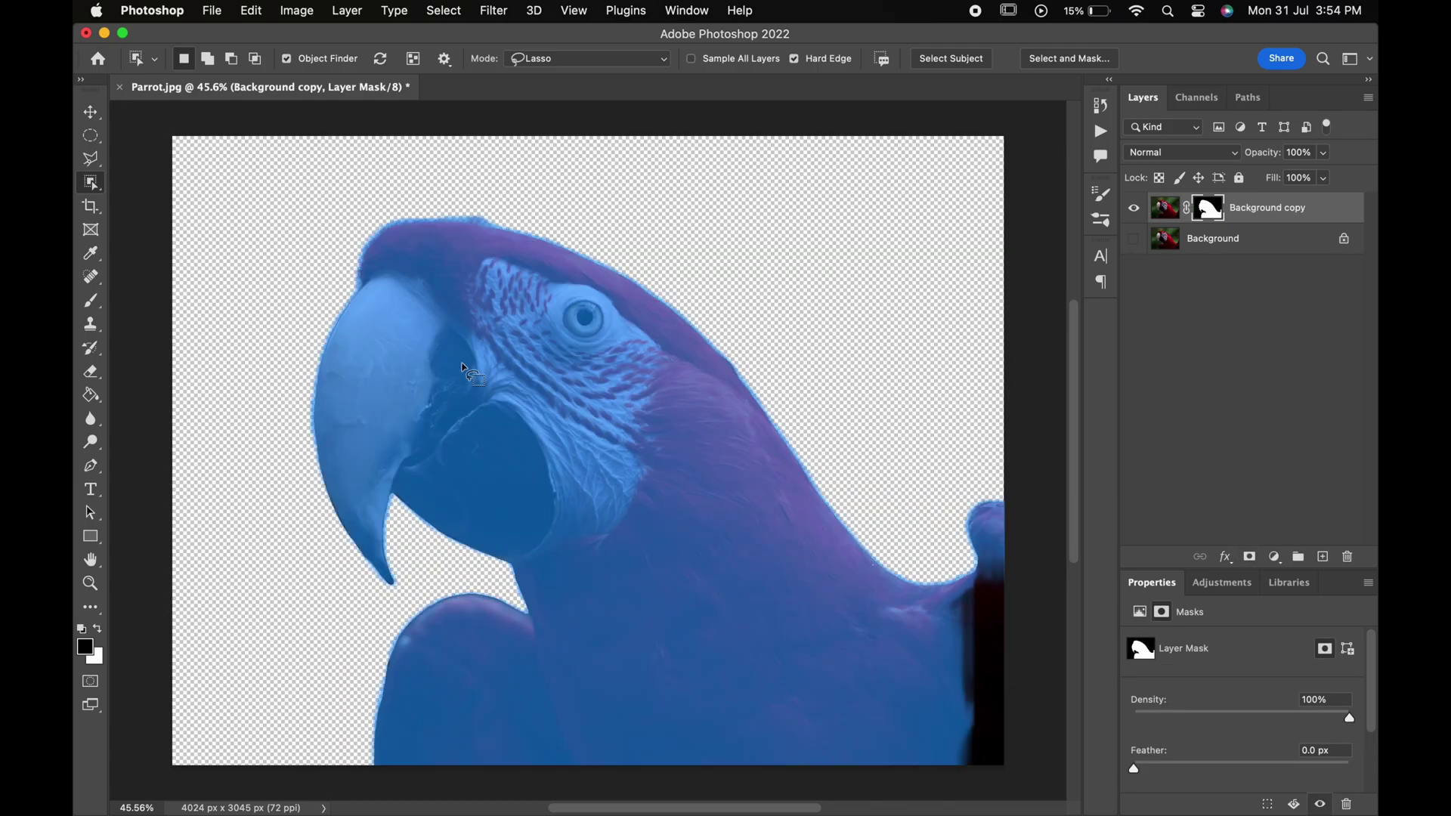
{"action": "left_click", "coordinate": [1190, 245]}
{"action": "left_click", "coordinate": [1276, 557]}
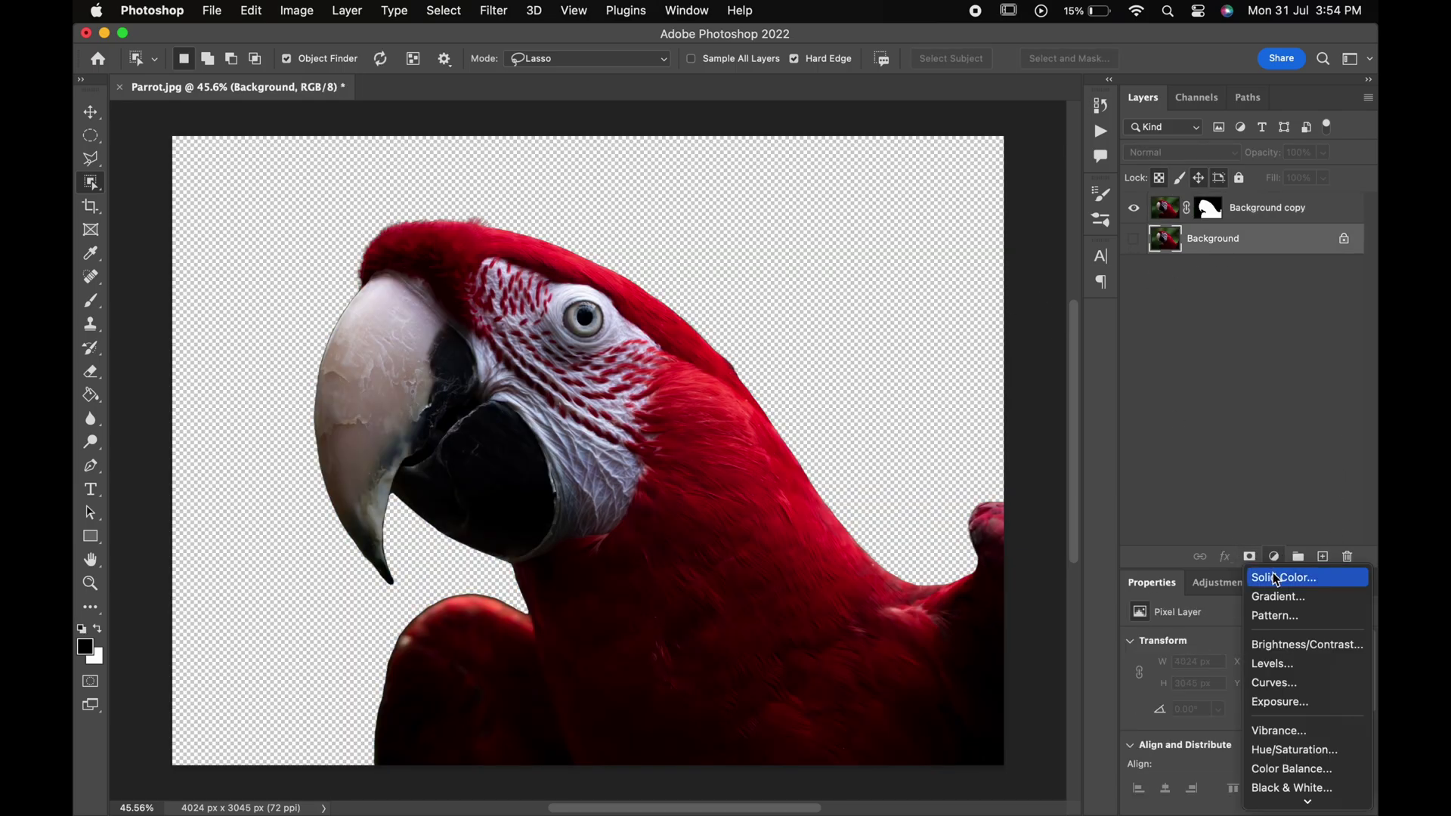
{"action": "left_click", "coordinate": [1281, 577]}
{"action": "left_click_drag", "start_coordinate": [950, 330], "coordinate": [875, 243]}
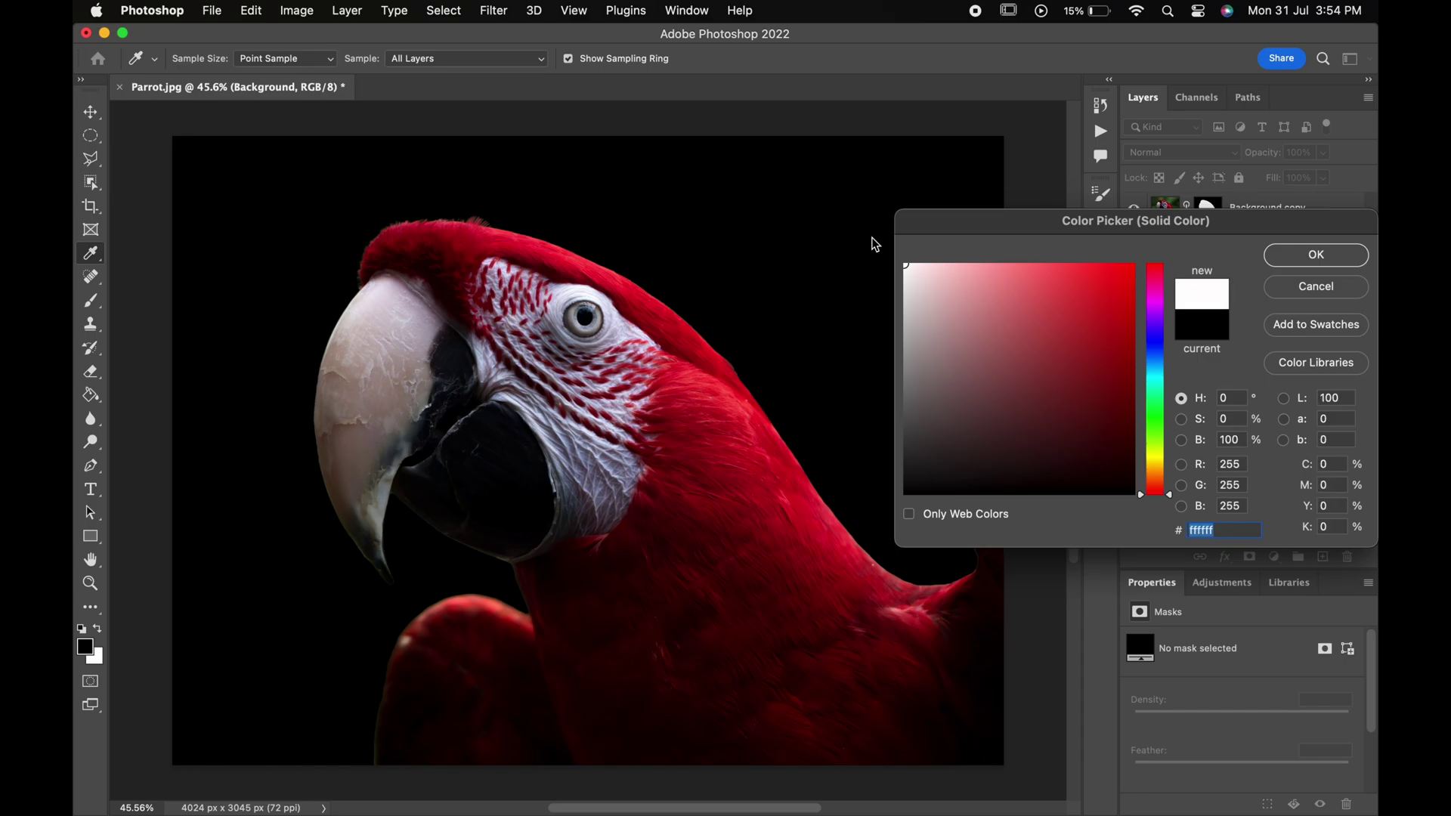
{"action": "left_click", "coordinate": [1316, 254]}
Apply the layer mask of Background copy permanently to the parrot layer
{"action": "left_click", "coordinate": [1171, 212]}
{"action": "left_click", "coordinate": [1208, 210]}
{"action": "right_click", "coordinate": [1208, 211]}
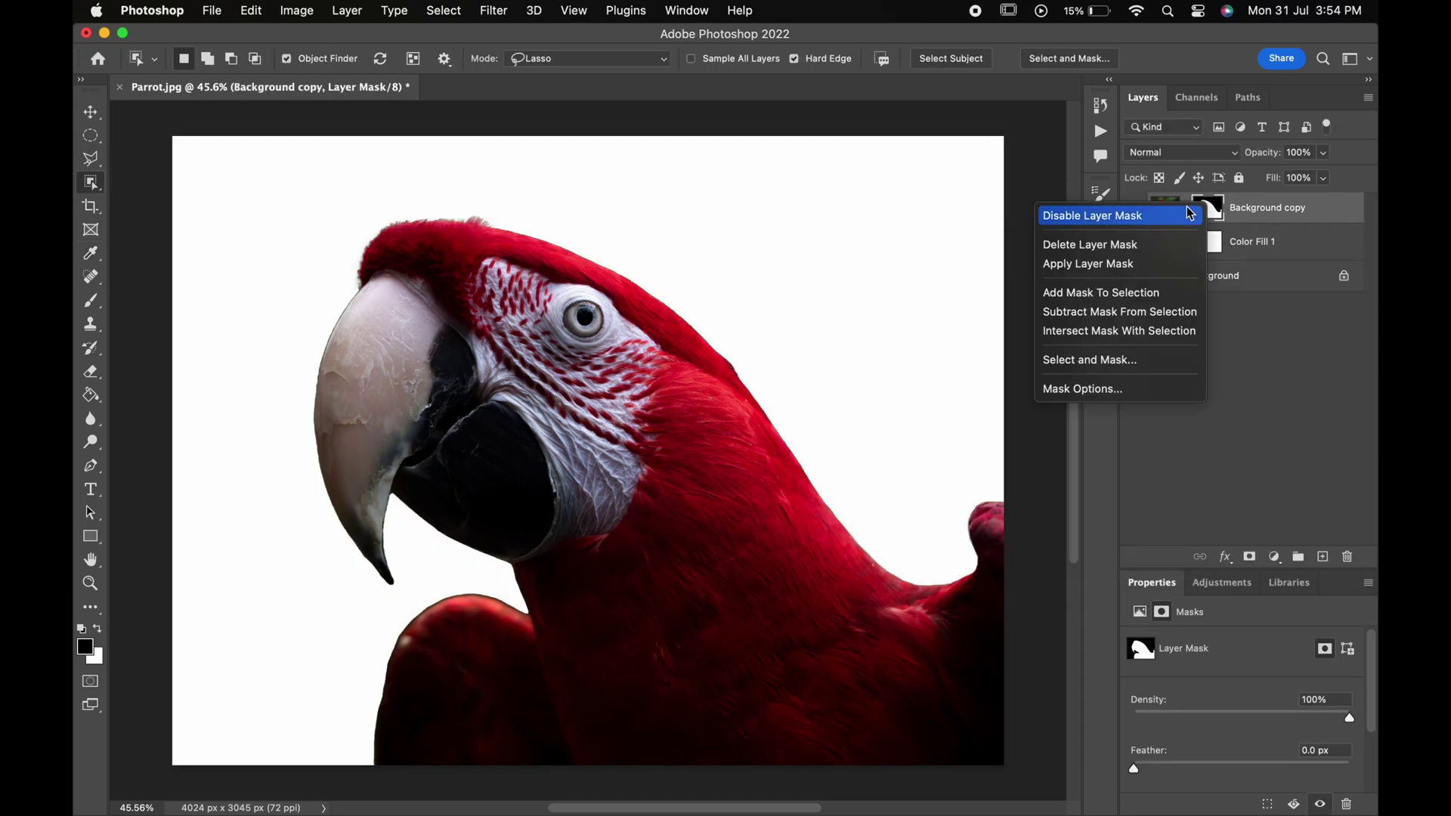
{"action": "left_click", "coordinate": [1118, 268]}
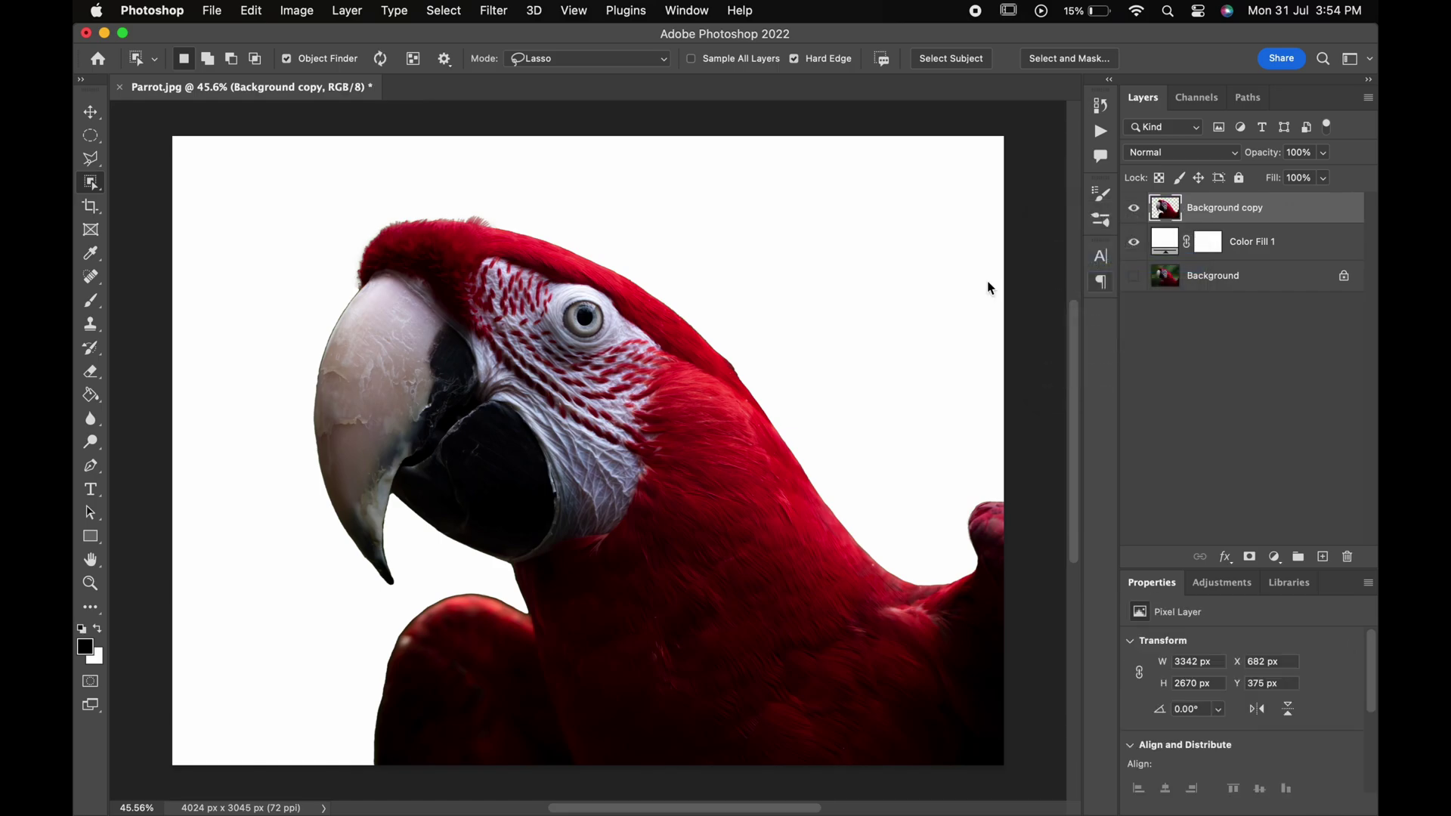
Configure the grid in the Guides, Grid & Slices preferences as magenta dots
{"action": "left_click", "coordinate": [91, 113]}
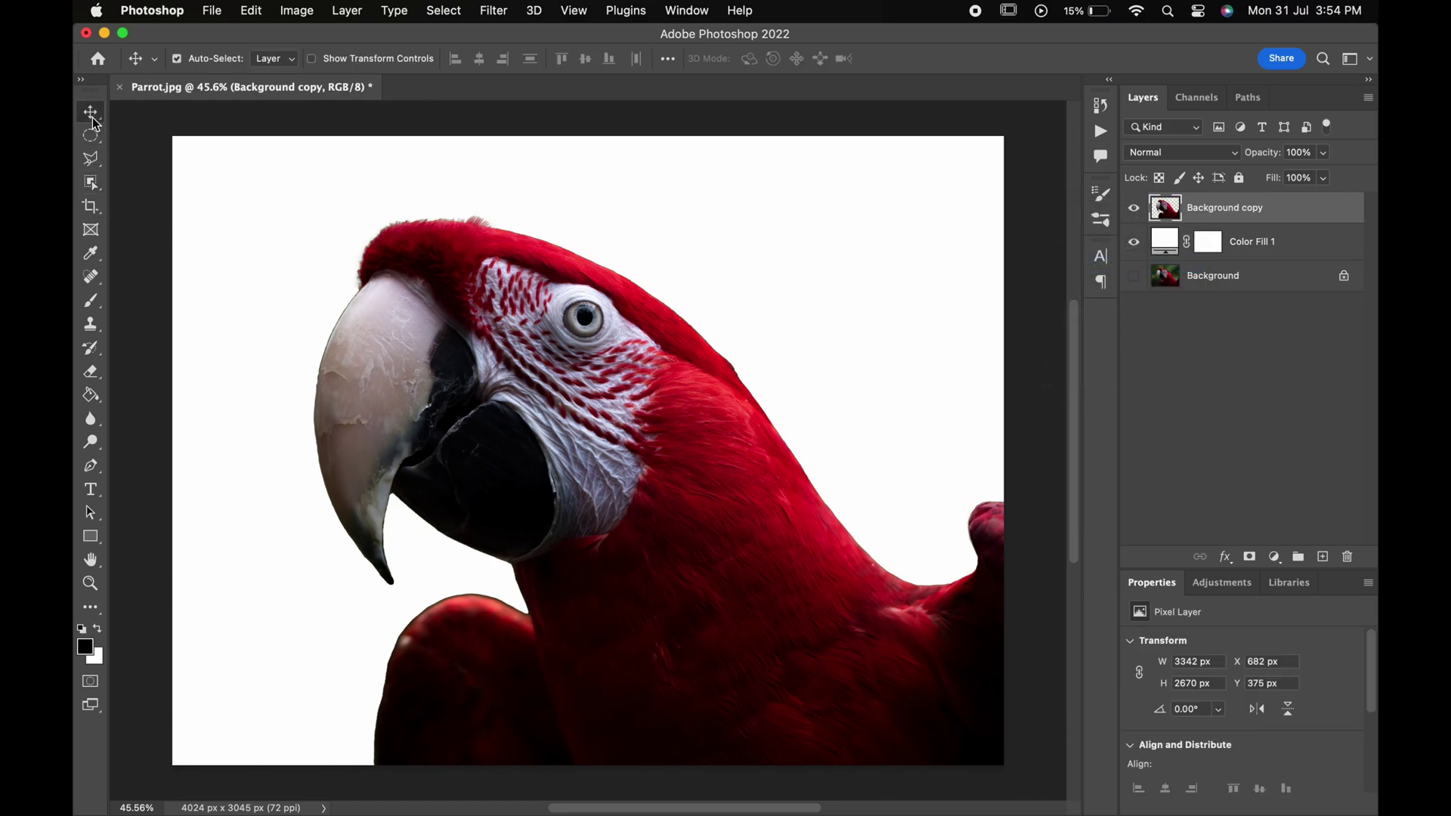
{"action": "left_click", "coordinate": [168, 11]}
{"action": "mouse_move", "coordinate": [170, 84]}
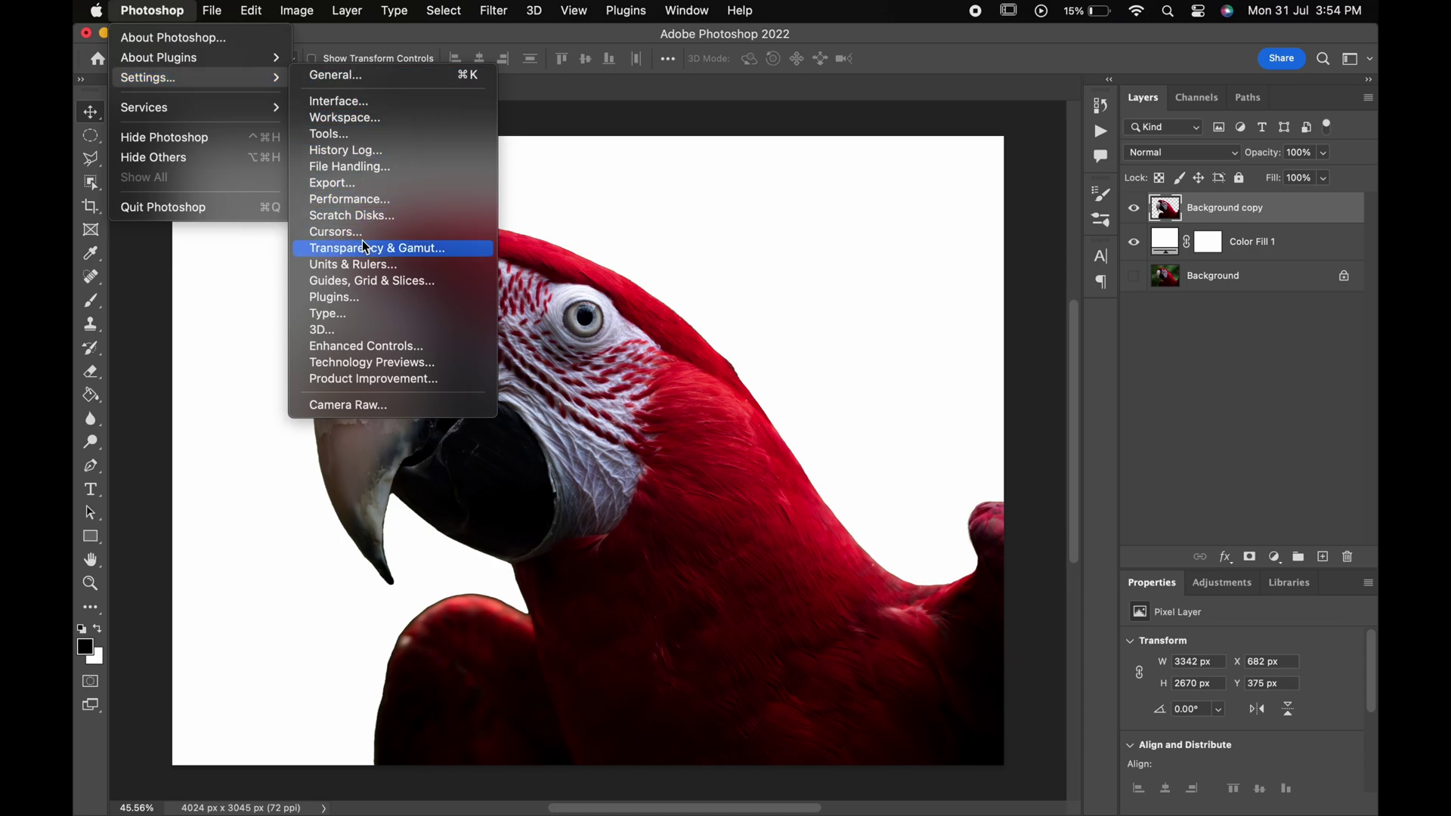
{"action": "left_click", "coordinate": [374, 288]}
{"action": "left_click", "coordinate": [664, 437]}
{"action": "left_click", "coordinate": [654, 424]}
{"action": "left_click", "coordinate": [741, 463]}
{"action": "left_click", "coordinate": [697, 460]}
{"action": "left_click", "coordinate": [888, 437]}
{"action": "left_click", "coordinate": [892, 434]}
{"action": "left_click", "coordinate": [1277, 219]}
{"action": "key", "text": "v"}
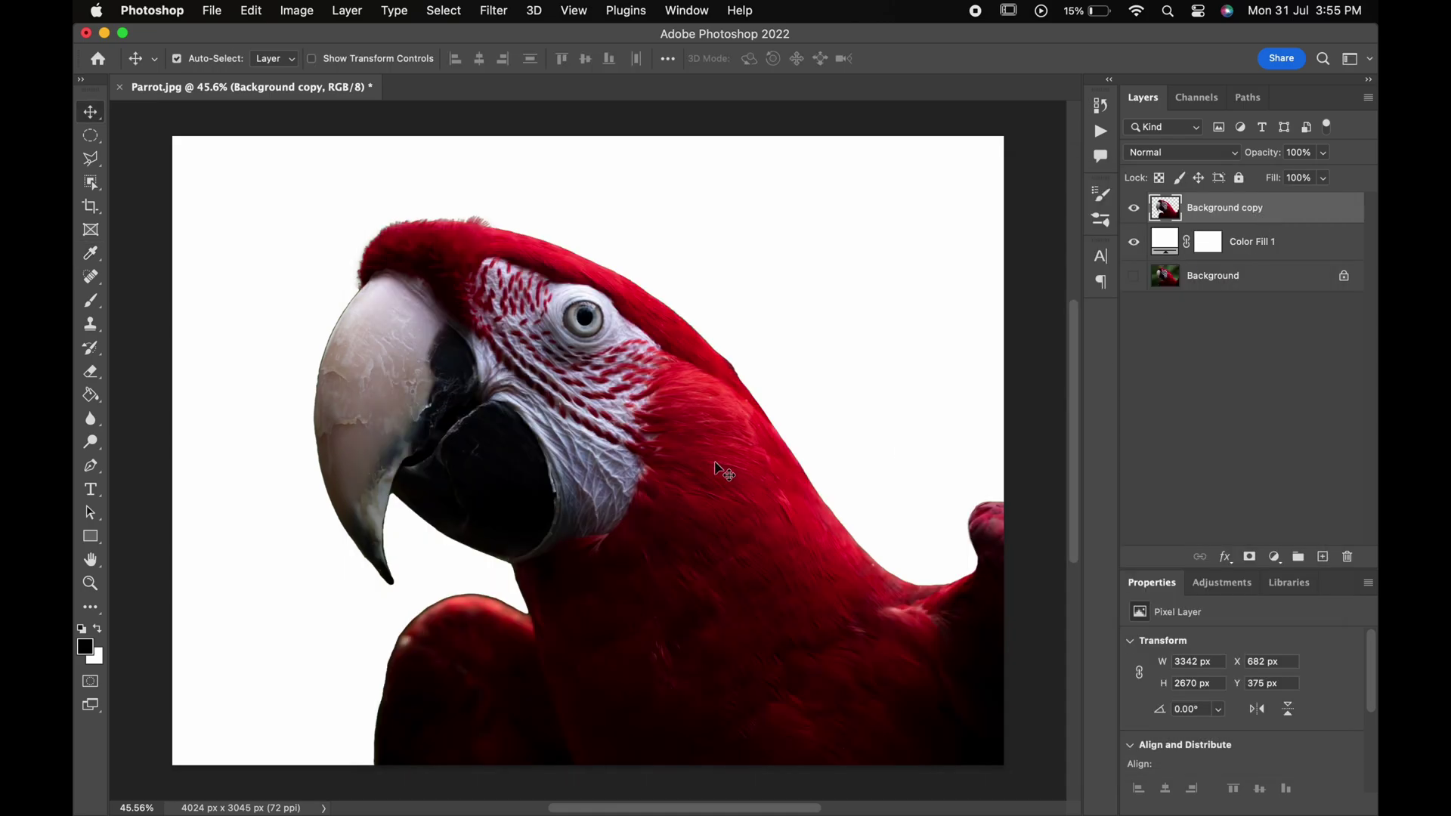
Show the grid over the canvas
{"action": "left_click", "coordinate": [586, 17]}
{"action": "mouse_move", "coordinate": [765, 378]}
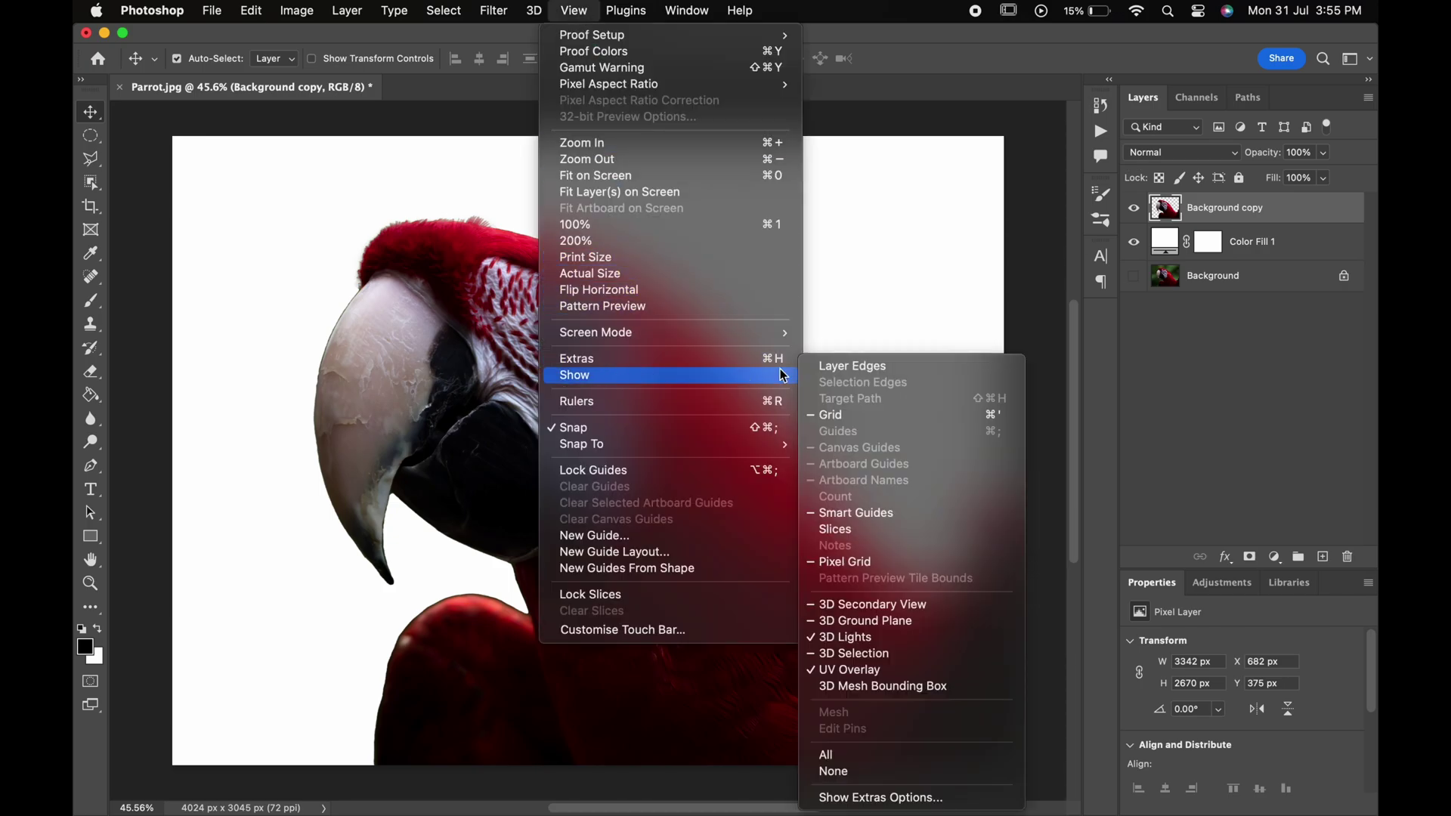
{"action": "left_click", "coordinate": [858, 415]}
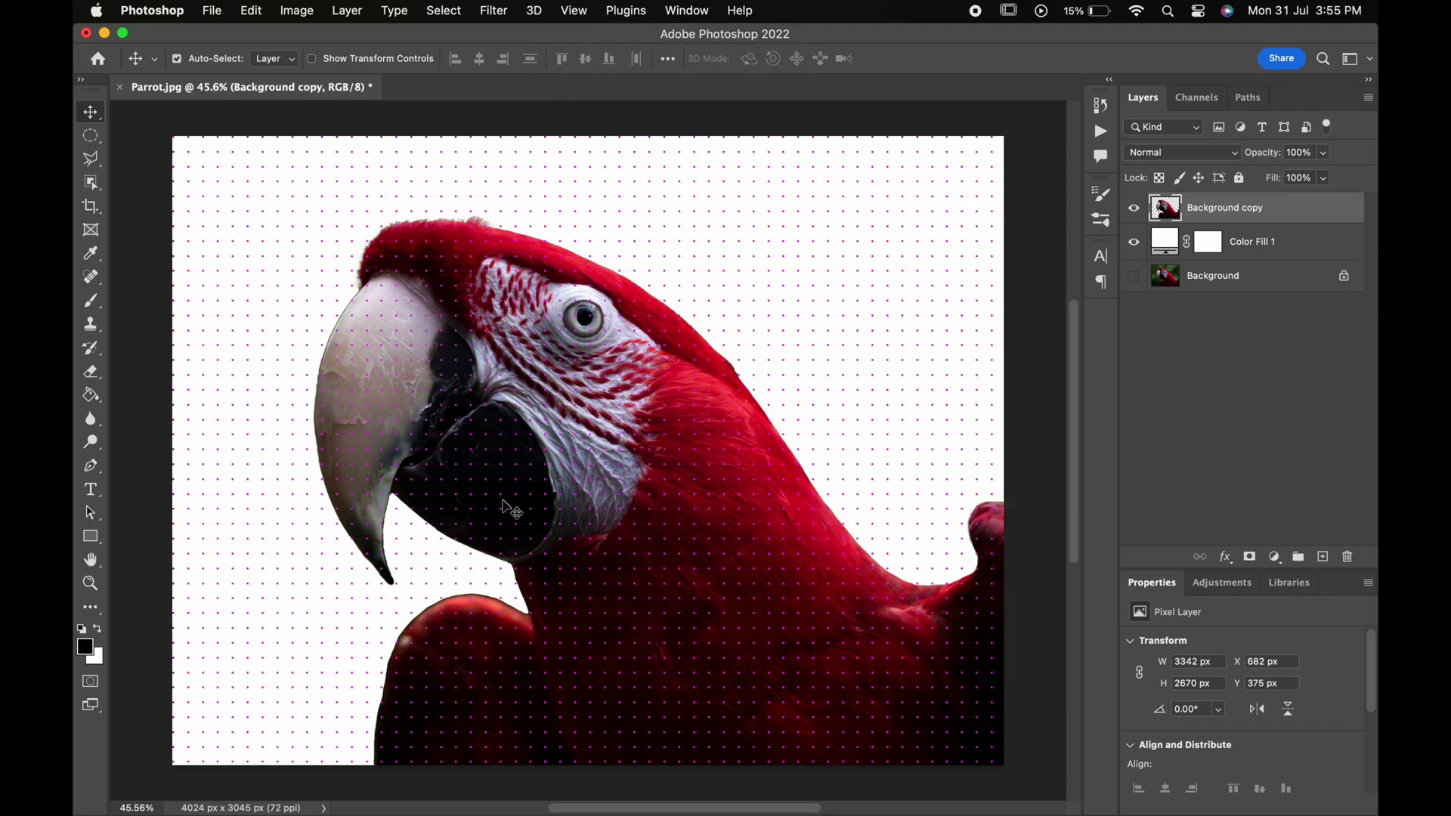
Outline a triangular selection about 72 by 72 px at the tip of the upper beak with the Polygonal Lasso tool
{"action": "scroll", "coordinate": [459, 460], "scroll_direction": "up", "scroll_amount": 5}
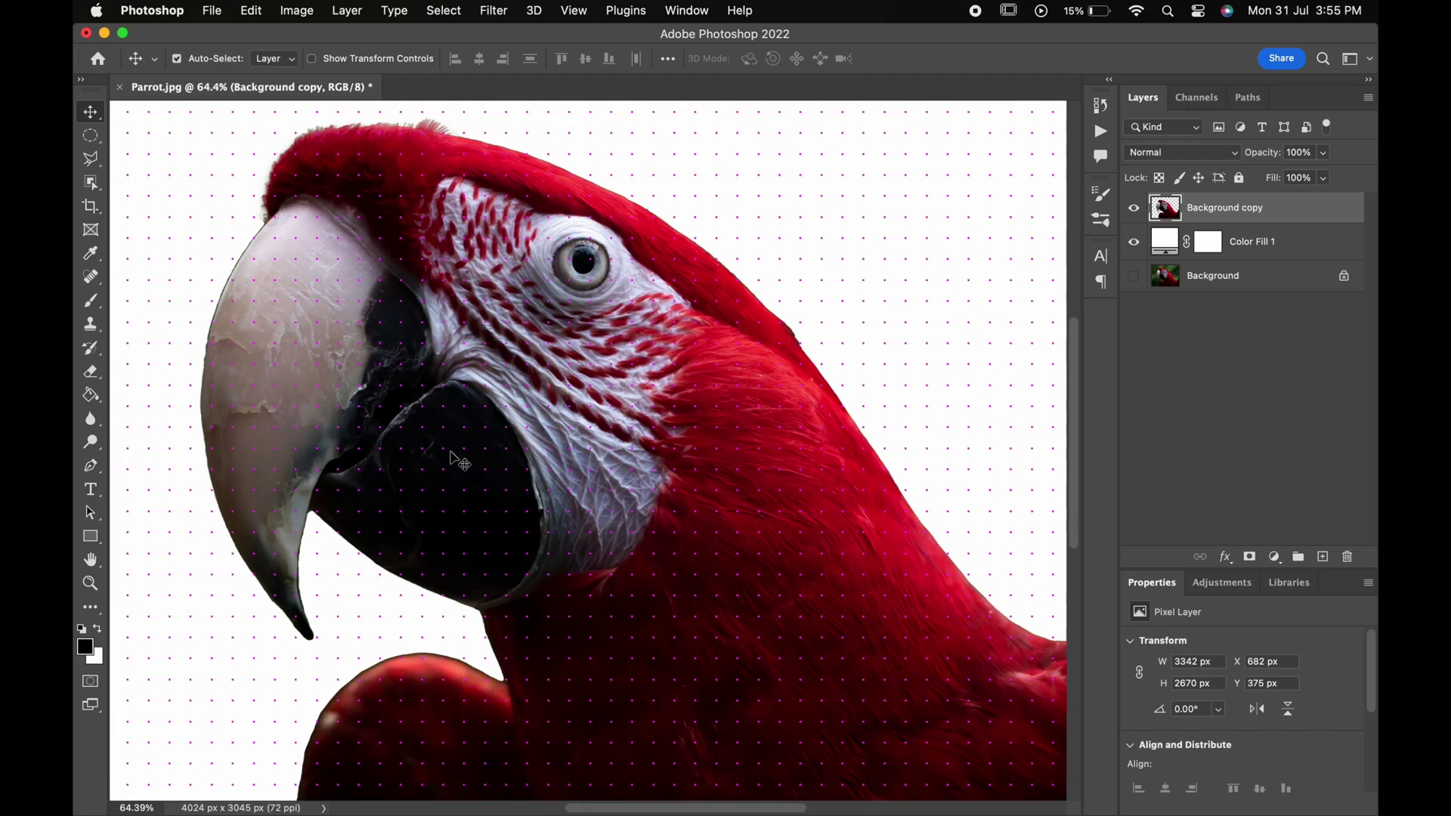
{"action": "scroll", "coordinate": [459, 460], "scroll_direction": "down", "scroll_amount": 5}
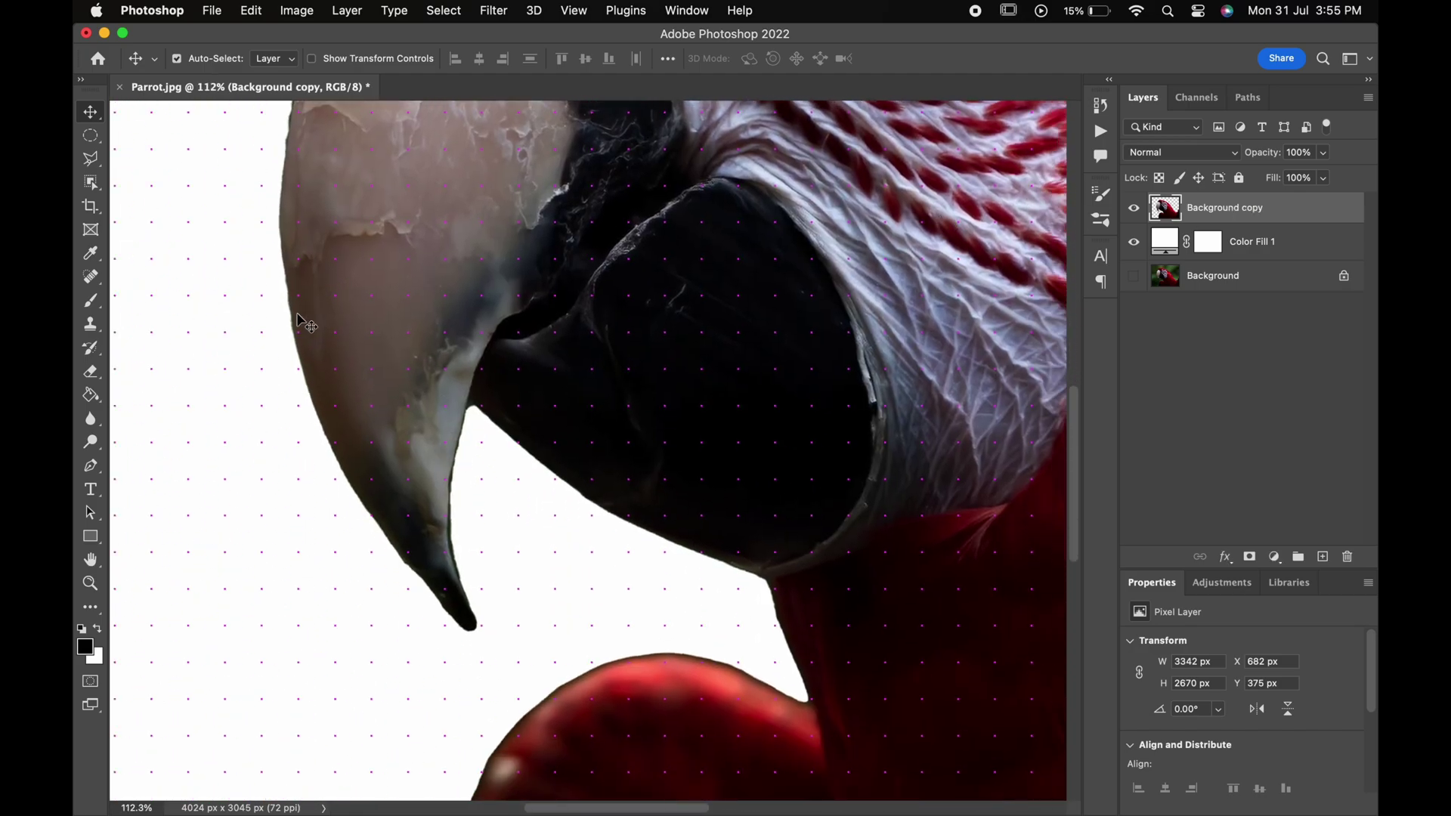
{"action": "left_click", "coordinate": [91, 159]}
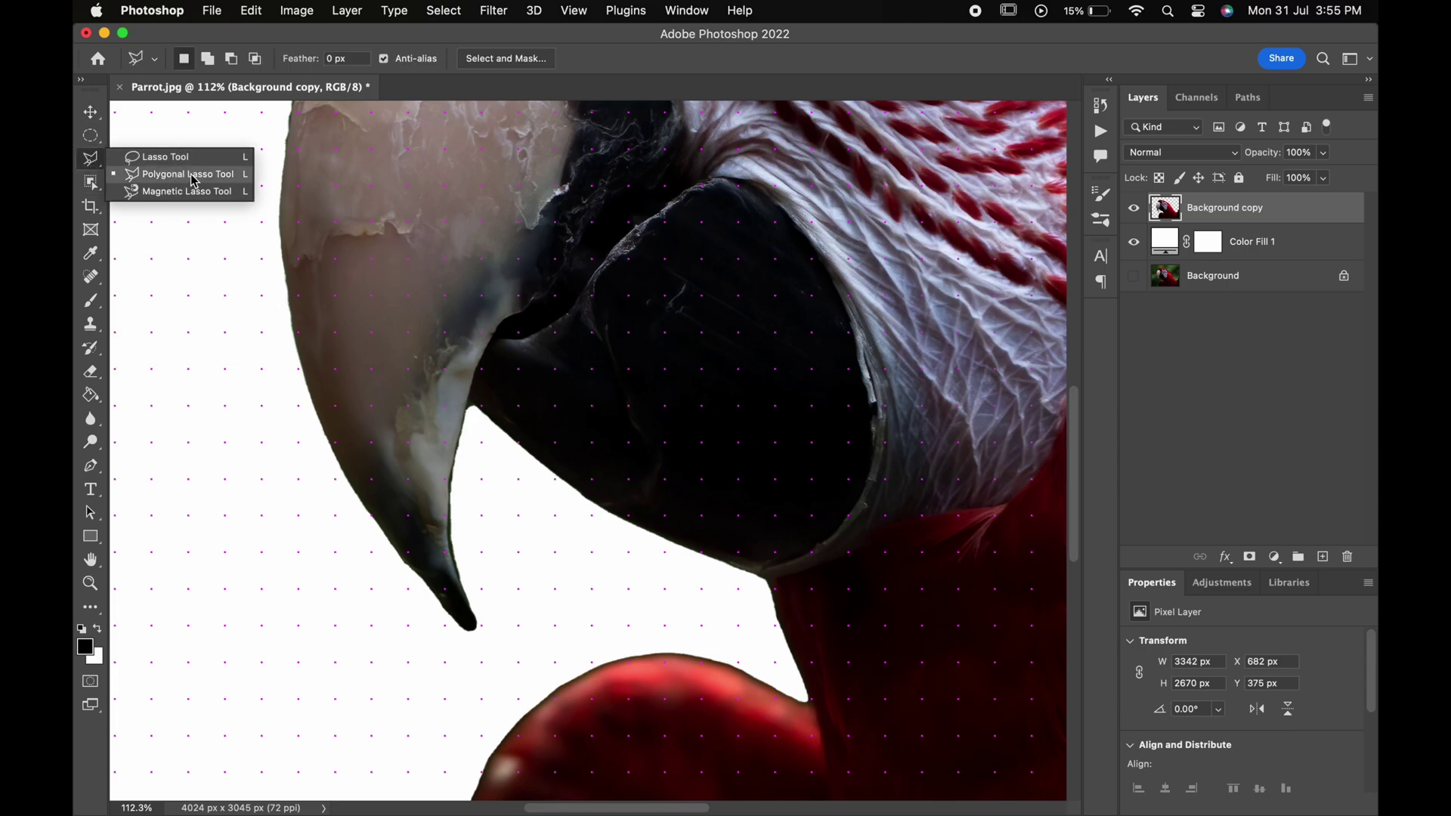
{"action": "left_click", "coordinate": [194, 175]}
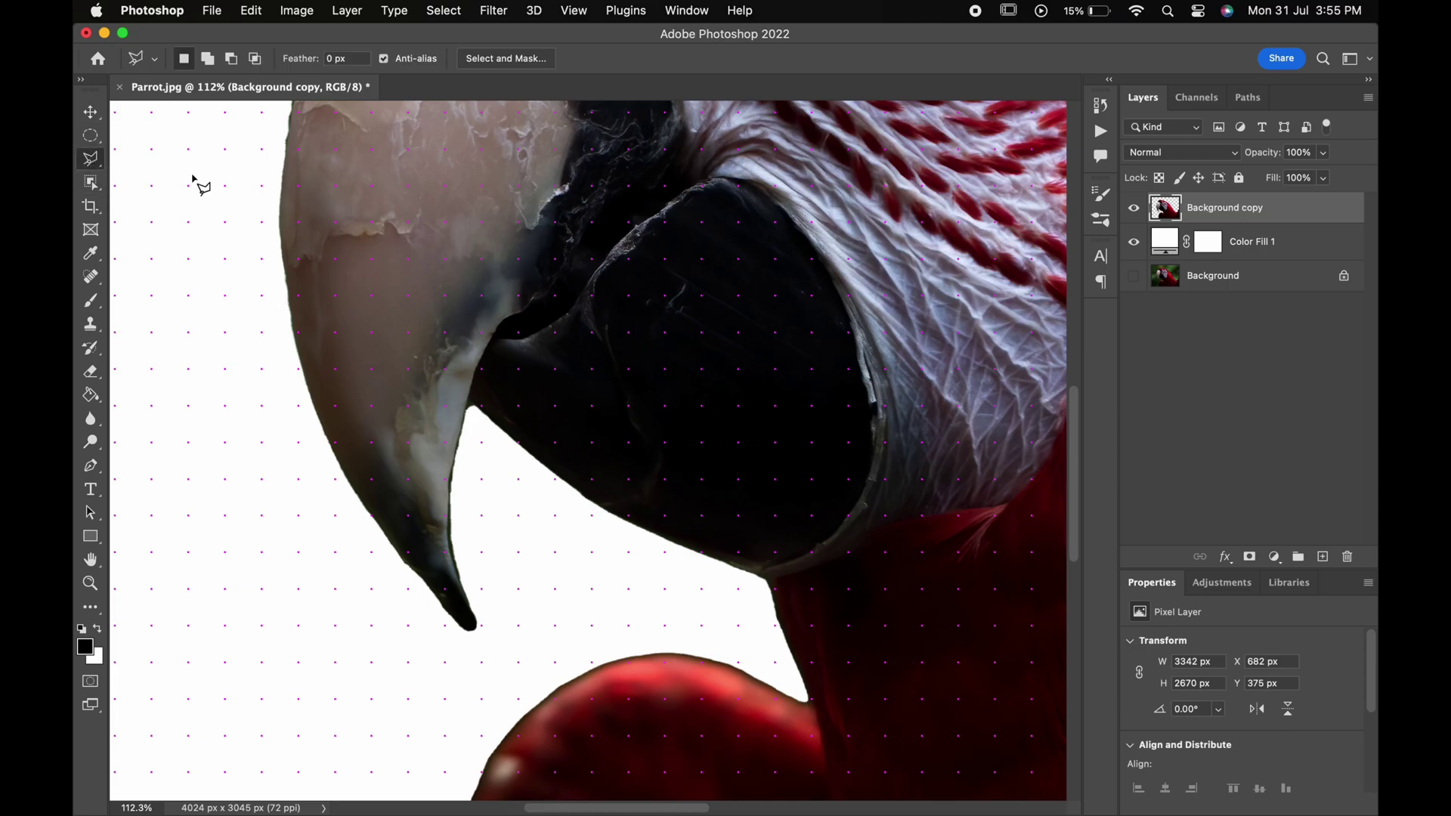
{"action": "left_click", "coordinate": [446, 589]}
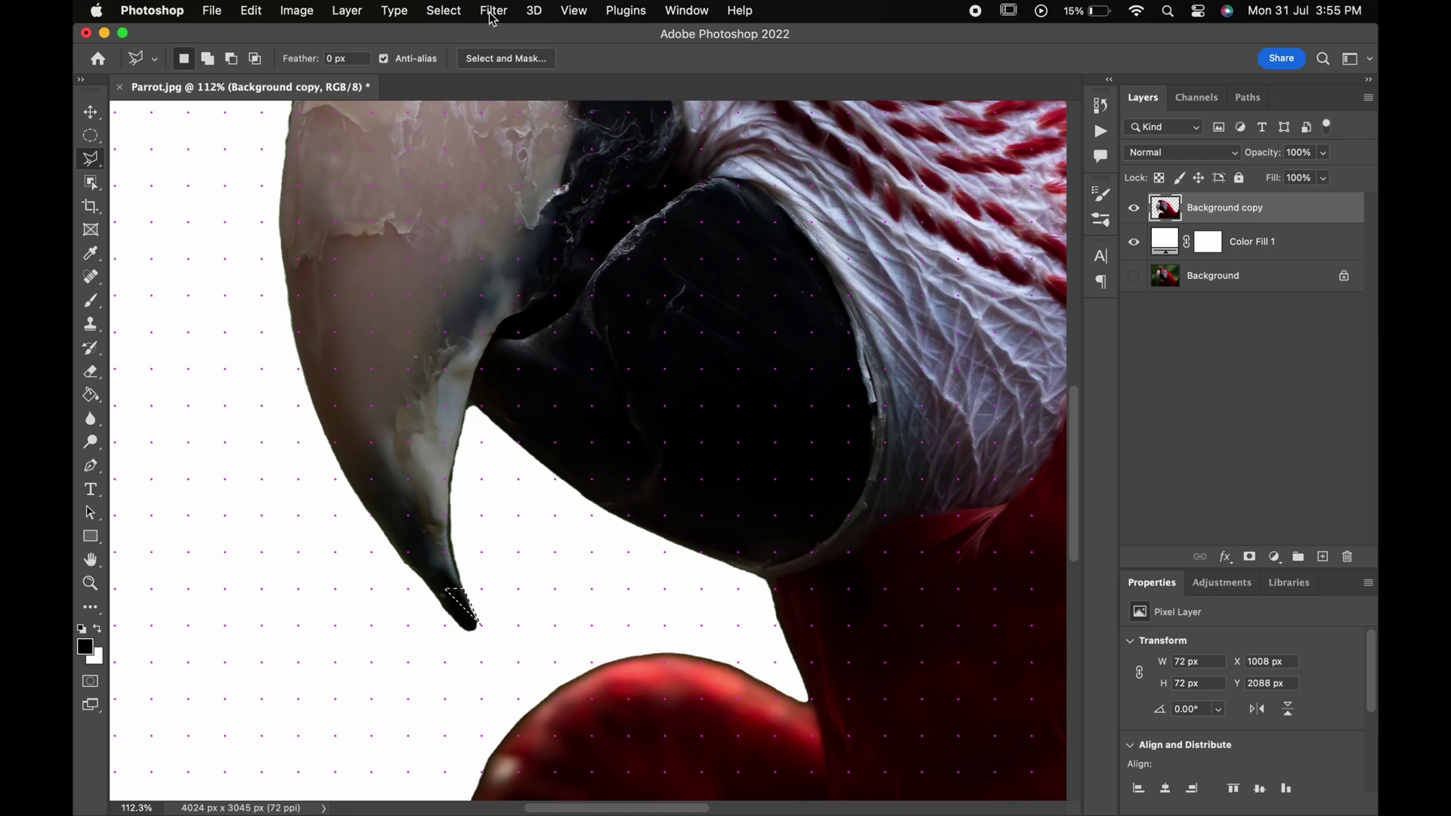
Apply the Average blur to the selected triangle at the beak tip and deselect it
{"action": "left_click", "coordinate": [493, 11]}
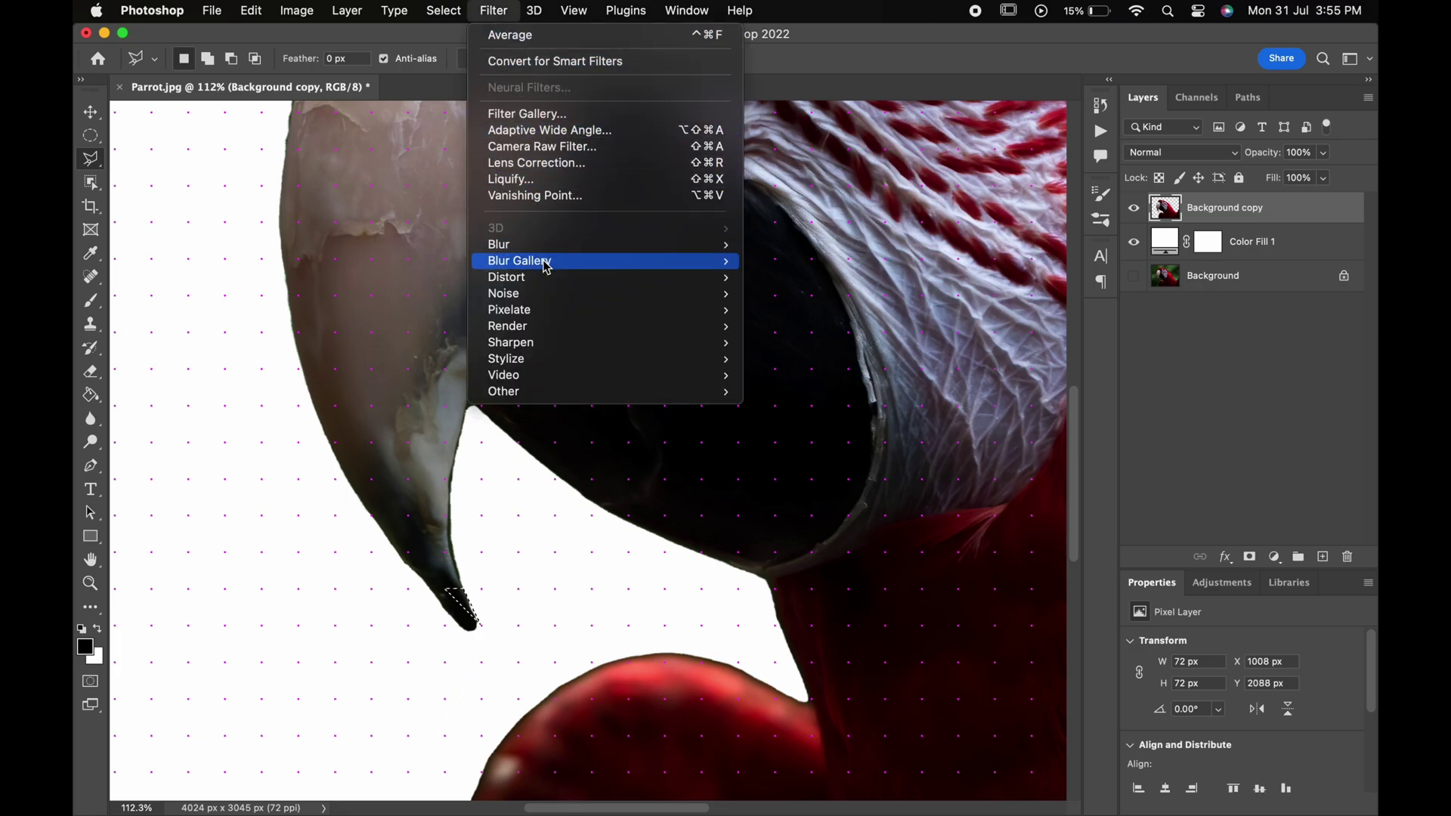
{"action": "mouse_move", "coordinate": [548, 248]}
{"action": "left_click", "coordinate": [782, 244]}
{"action": "key", "text": "super+d"}
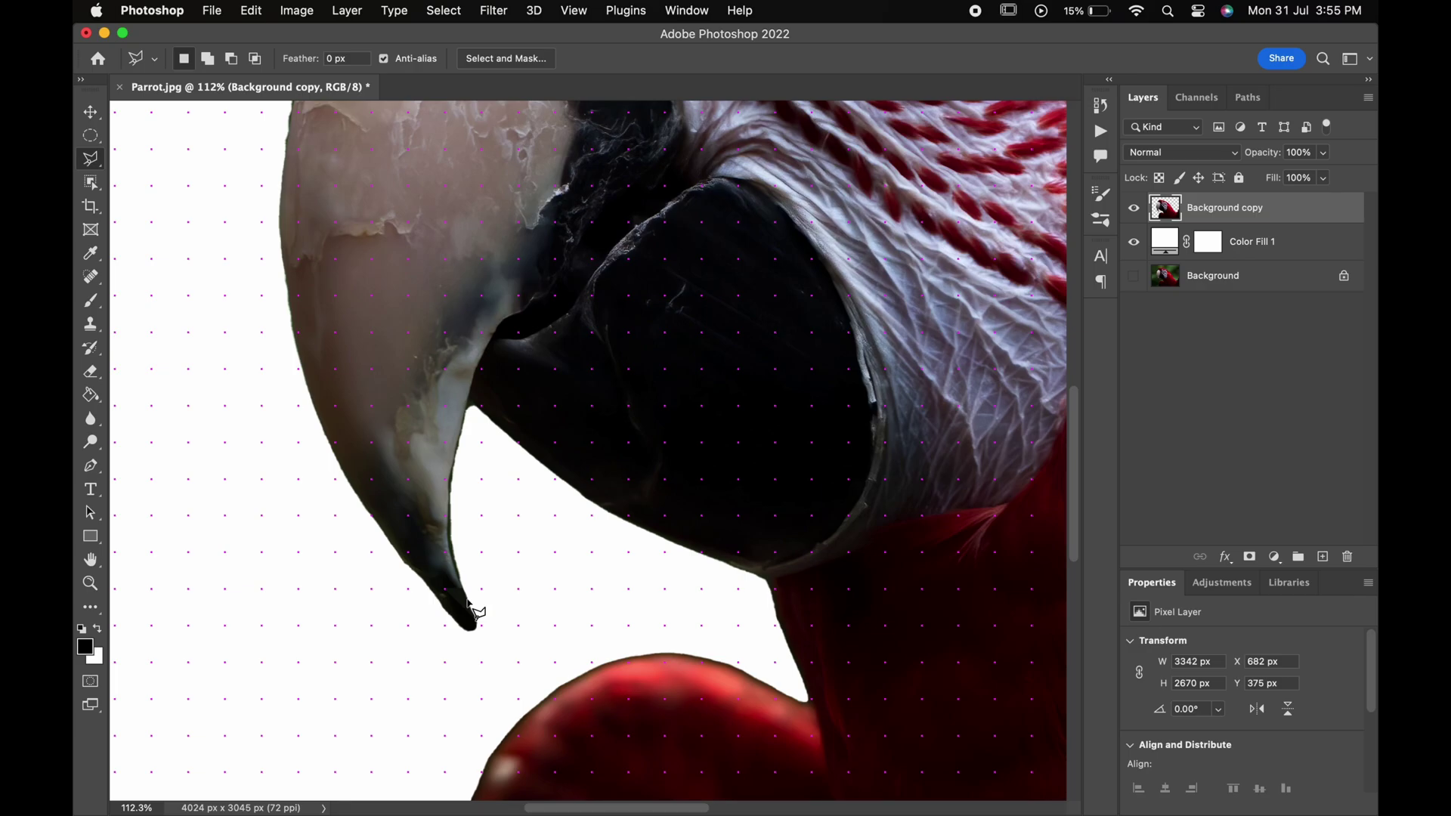
Outline a second triangular selection about 63 by 81 px on the beak tip, sharing an edge with the averaged triangle
{"action": "scroll", "coordinate": [468, 605], "scroll_direction": "up", "scroll_amount": 5}
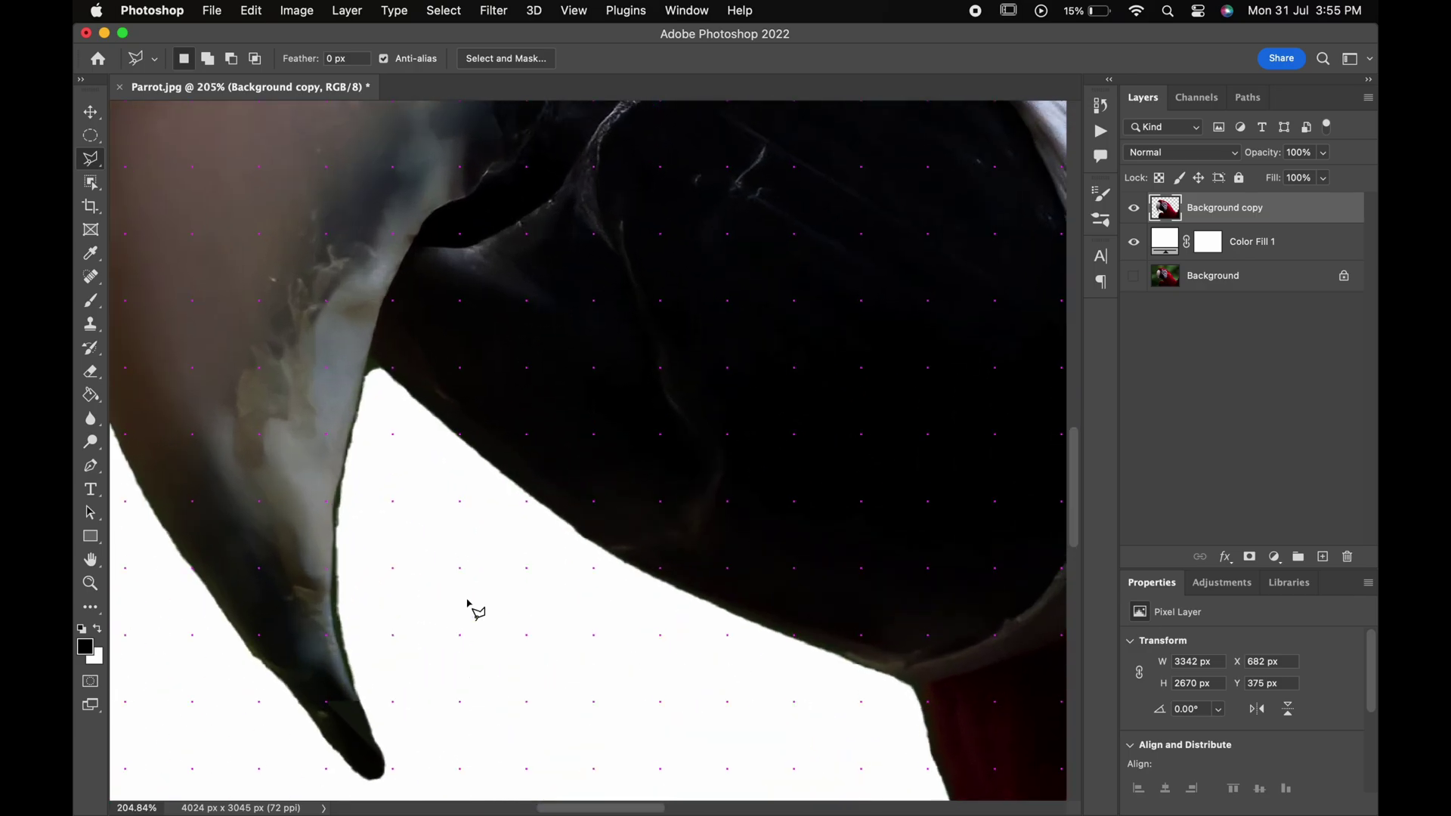
{"action": "scroll", "coordinate": [469, 605], "scroll_direction": "left", "scroll_amount": 3}
{"action": "scroll", "coordinate": [469, 605], "scroll_direction": "down", "scroll_amount": 3}
{"action": "scroll", "coordinate": [469, 604], "scroll_direction": "up", "scroll_amount": 3}
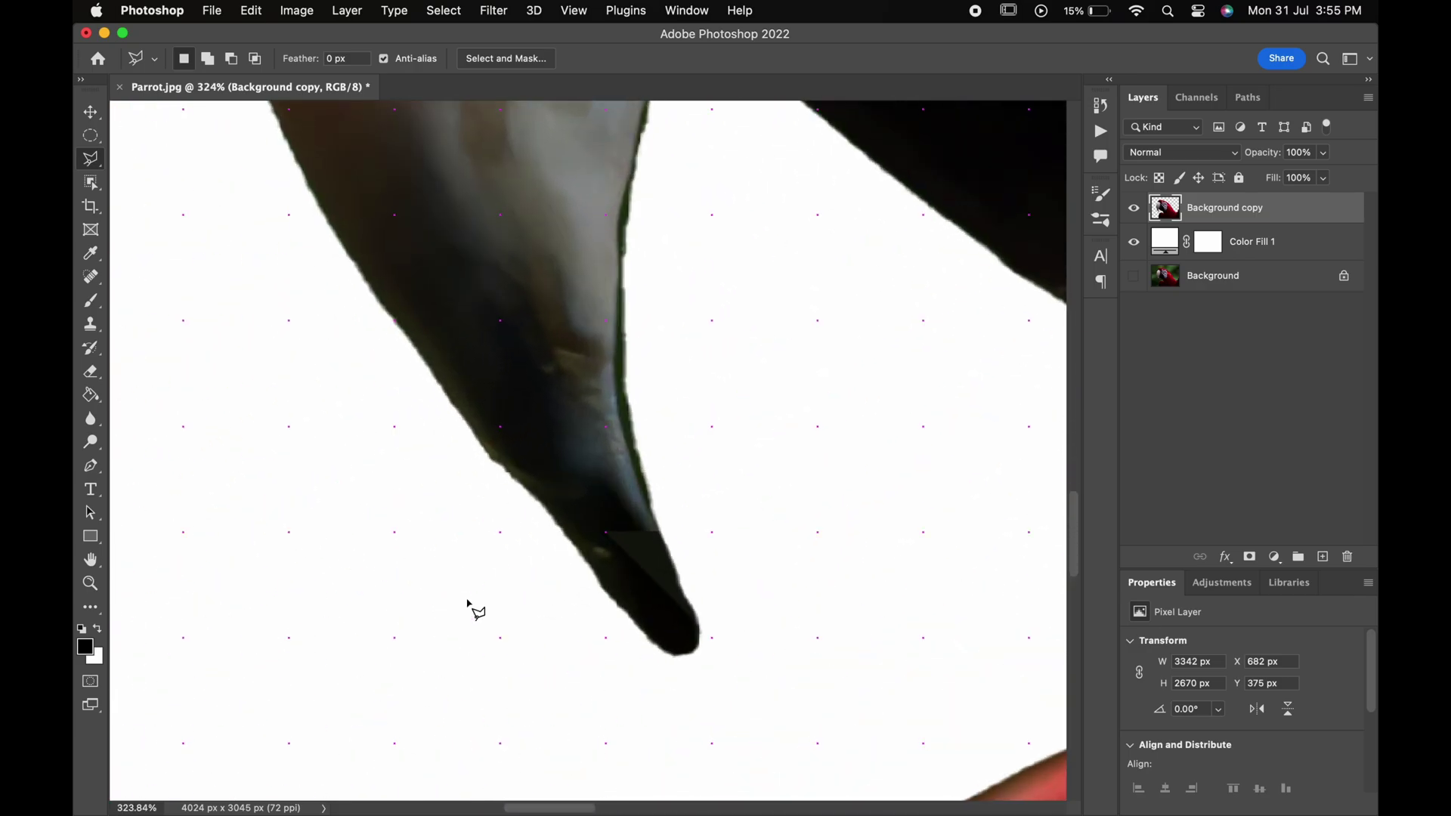
{"action": "scroll", "coordinate": [469, 605], "scroll_direction": "up", "scroll_amount": 3}
{"action": "scroll", "coordinate": [520, 489], "scroll_direction": "down", "scroll_amount": 2}
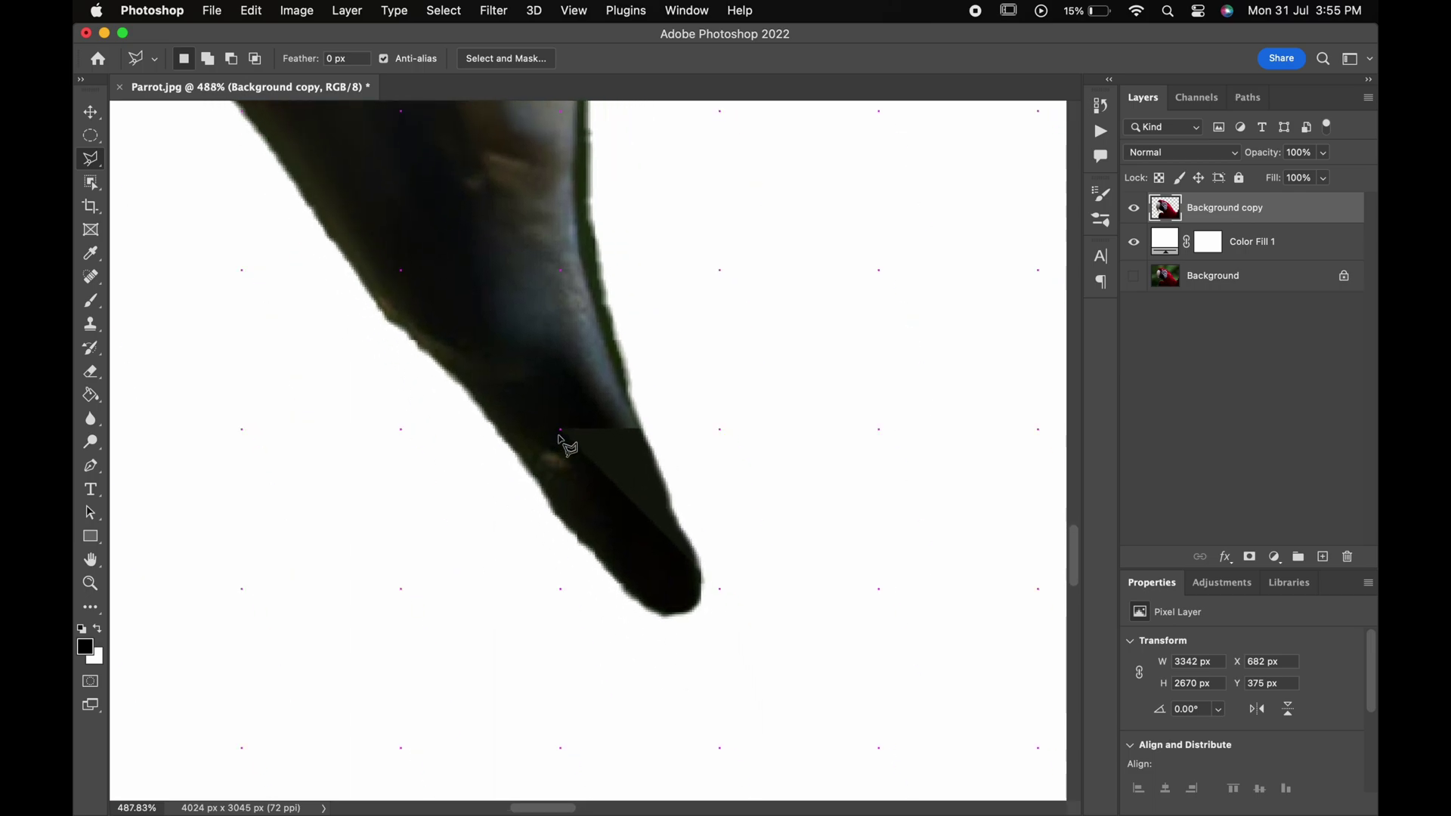
{"action": "left_click", "coordinate": [560, 430]}
{"action": "left_click", "coordinate": [648, 609]}
{"action": "left_click", "coordinate": [562, 430]}
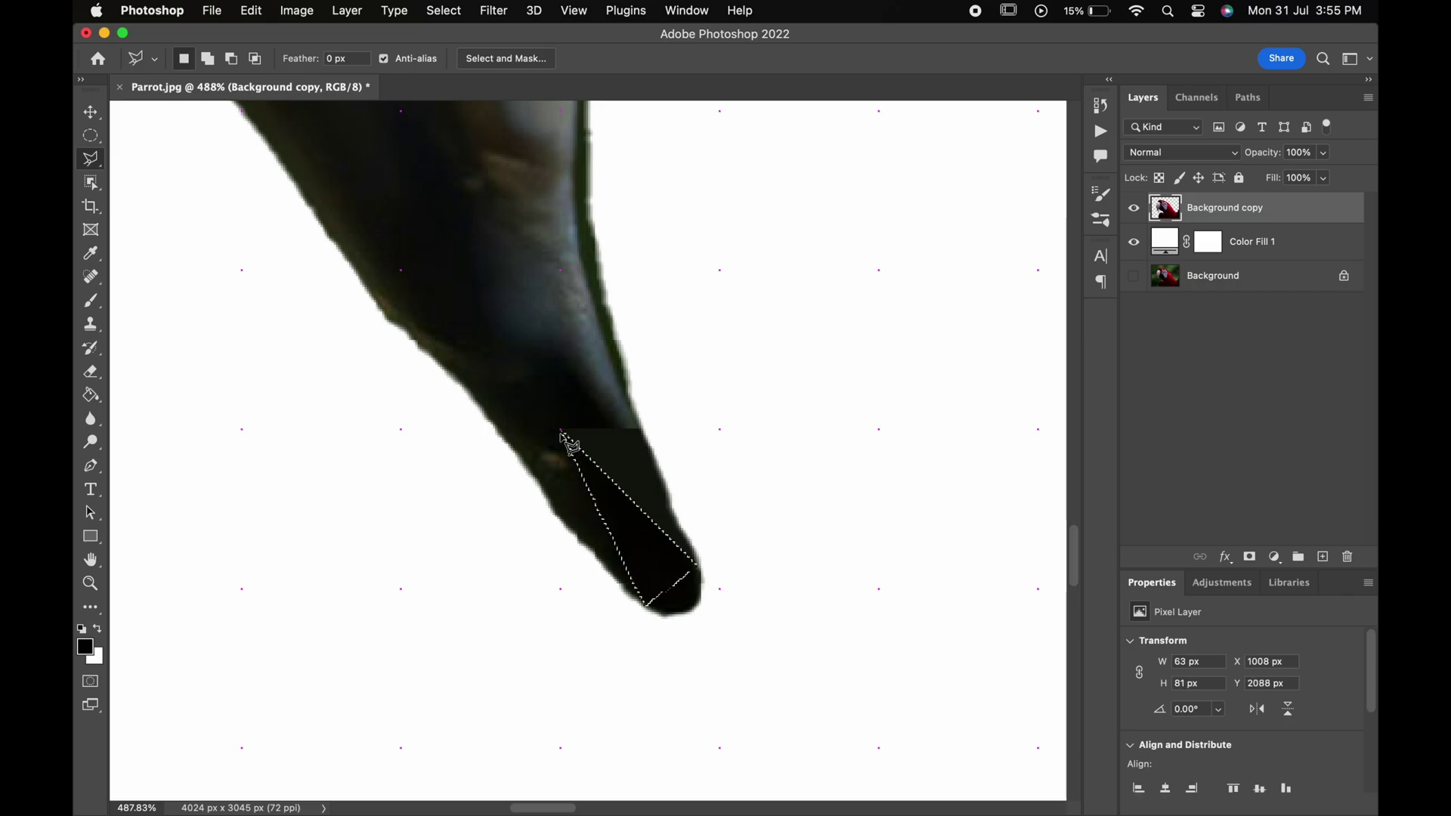
Create a new action set named "Low Poly"
{"action": "left_click", "coordinate": [687, 11]}
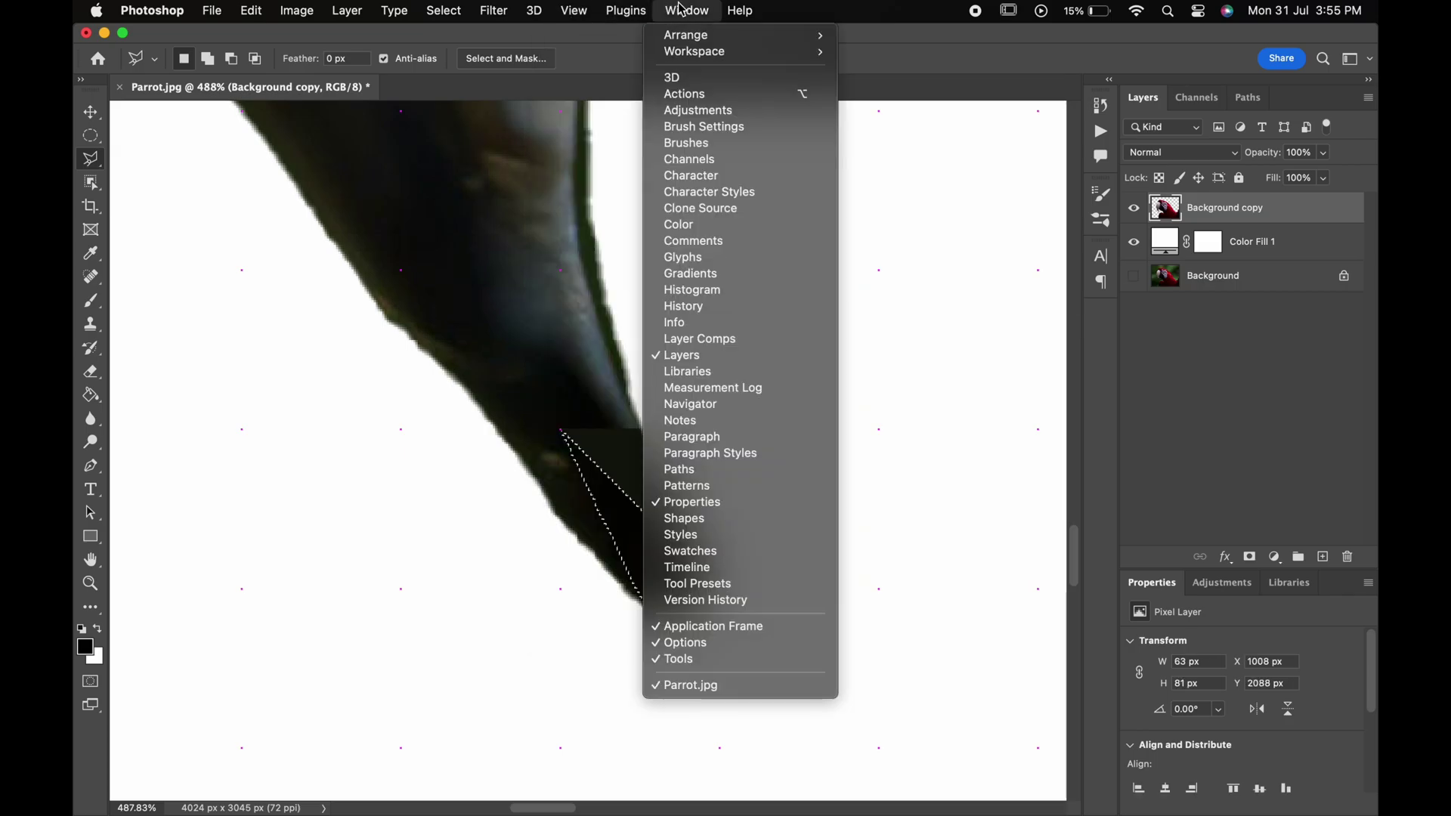
{"action": "left_click", "coordinate": [703, 96]}
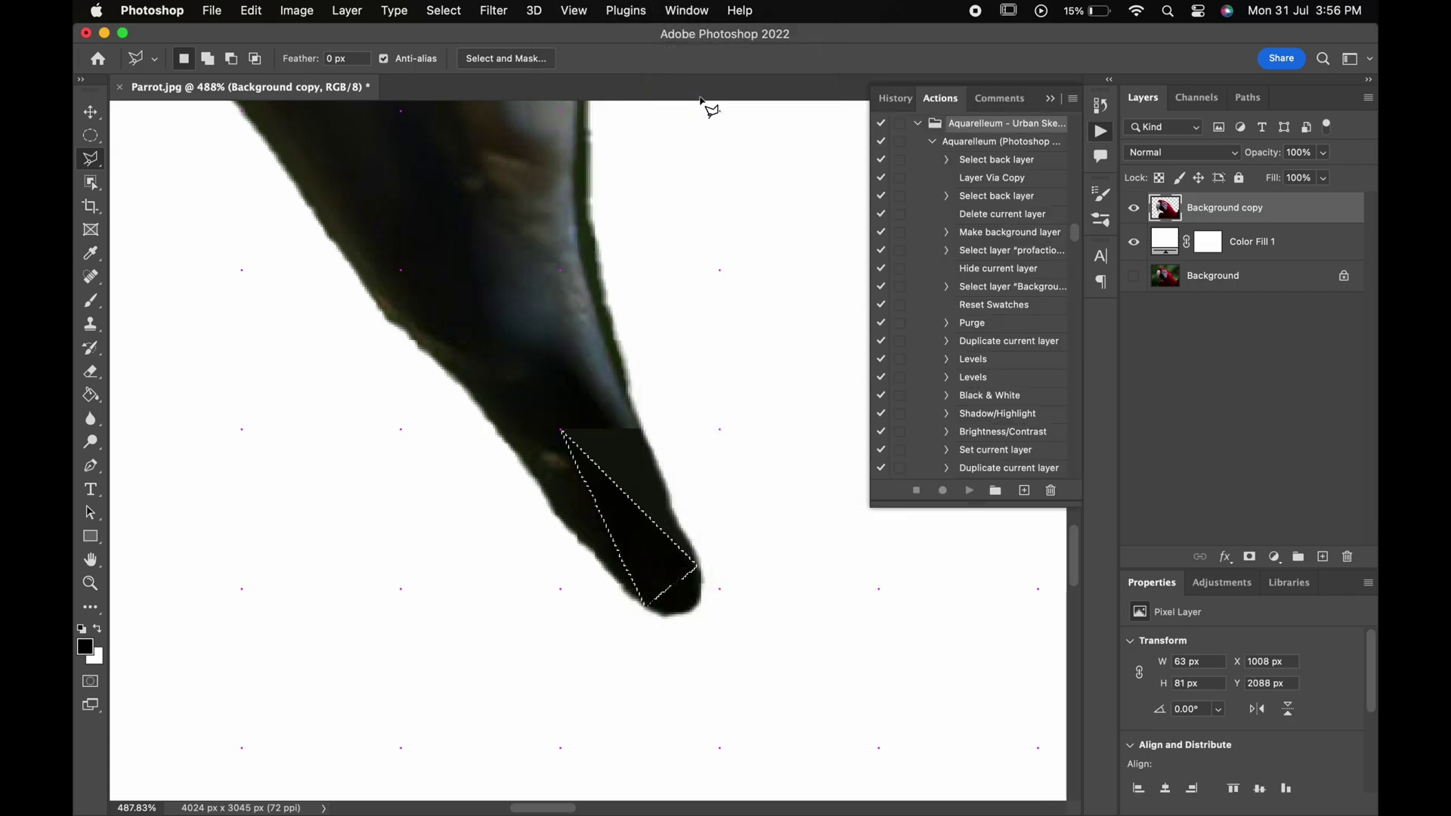
{"action": "left_click", "coordinate": [1071, 99]}
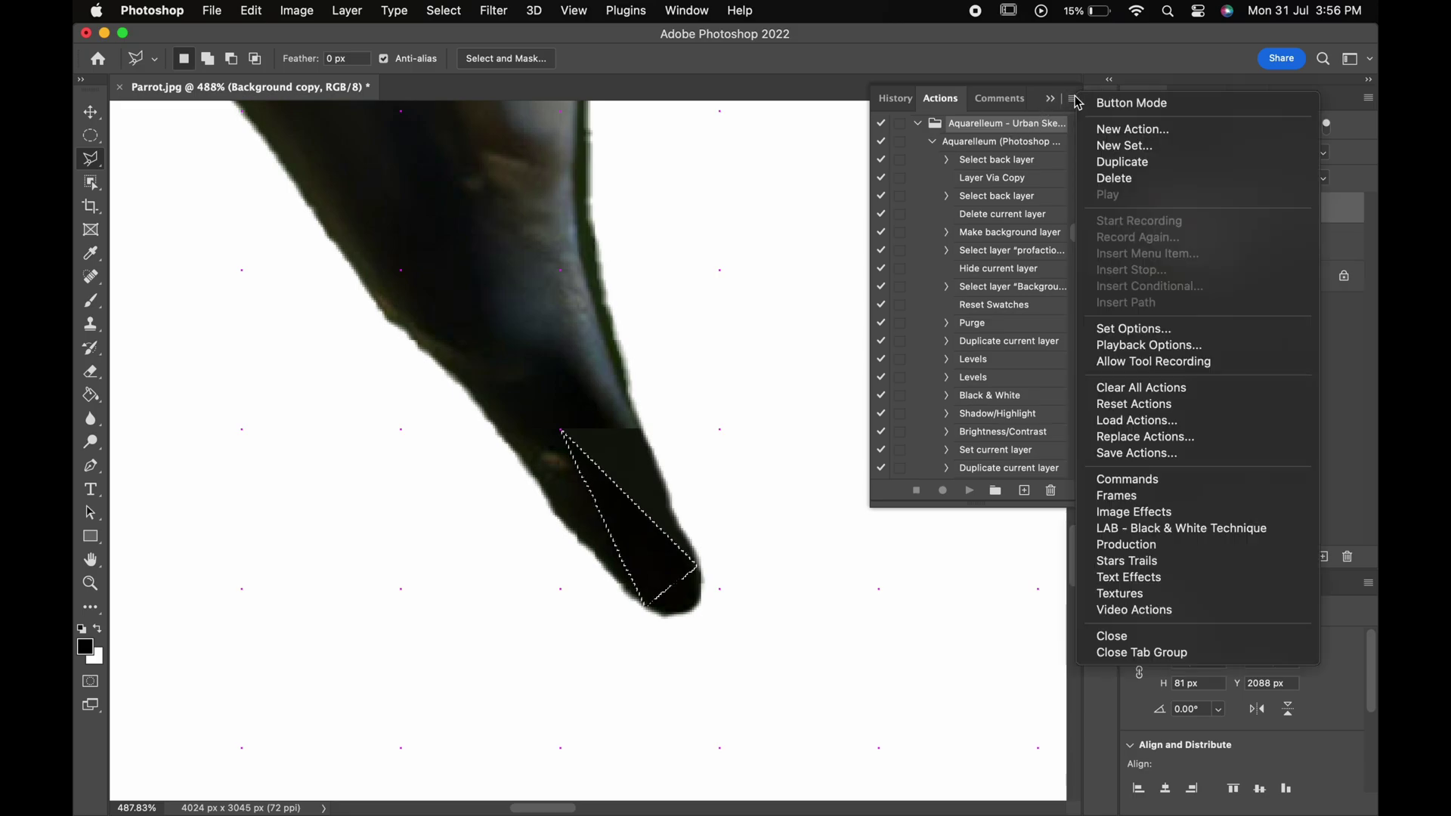
{"action": "left_click", "coordinate": [1109, 146]}
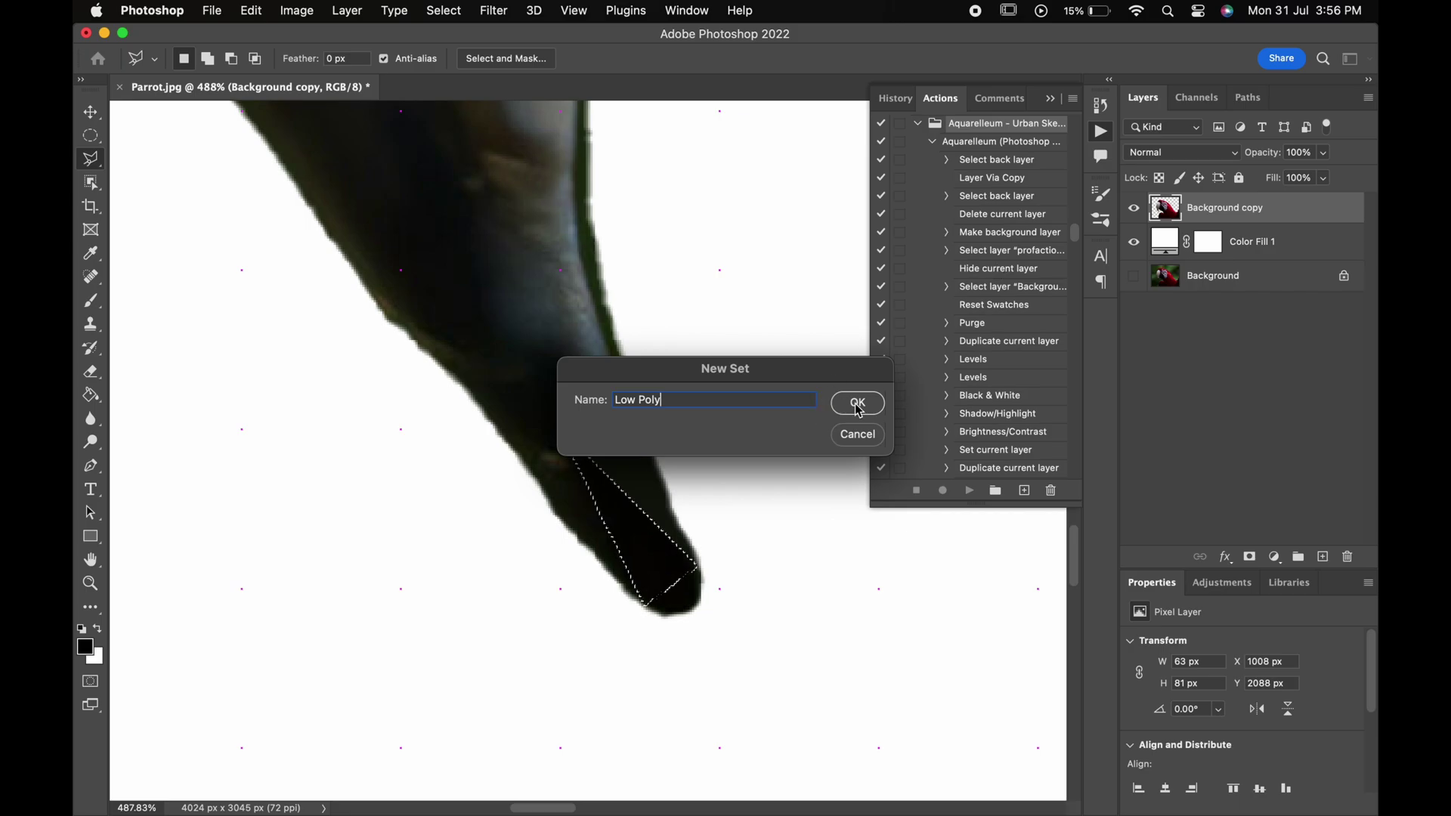
{"action": "left_click", "coordinate": [858, 404]}
Create an action named "Low Poly" in the Low Poly set, assign it function key F1, and start recording
{"action": "left_click", "coordinate": [1073, 99]}
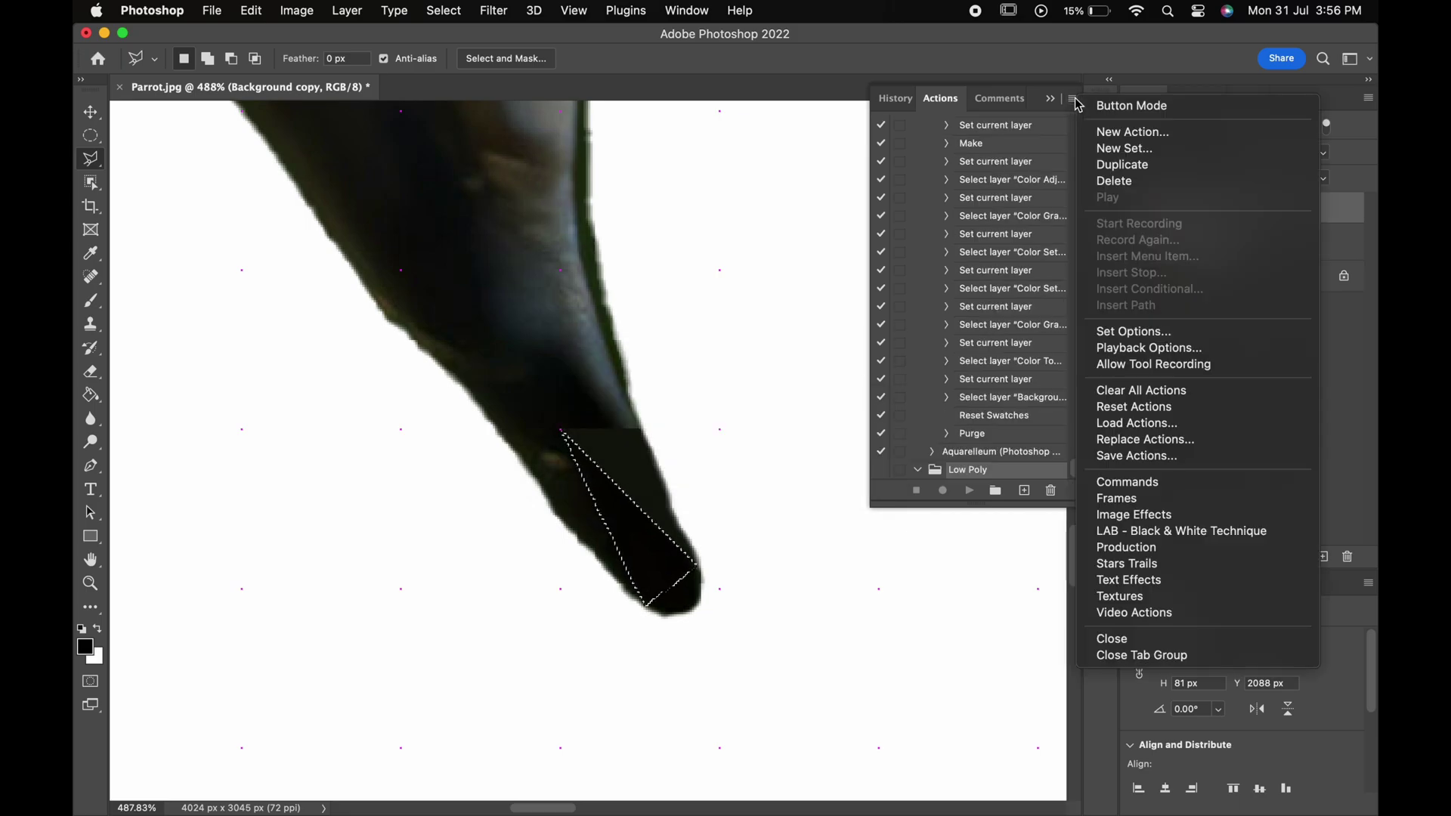
{"action": "left_click", "coordinate": [1102, 133]}
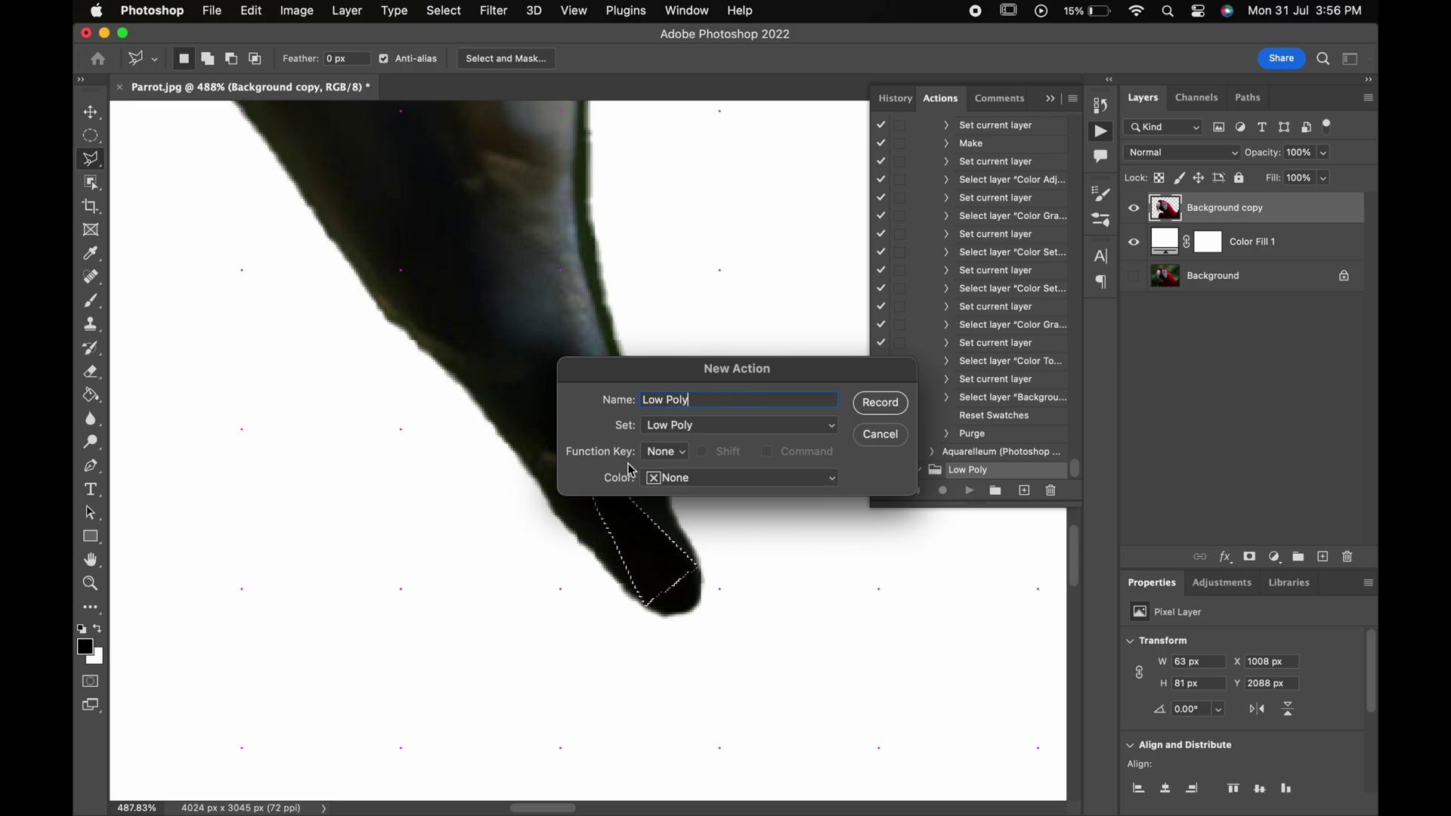
{"action": "left_click", "coordinate": [660, 453]}
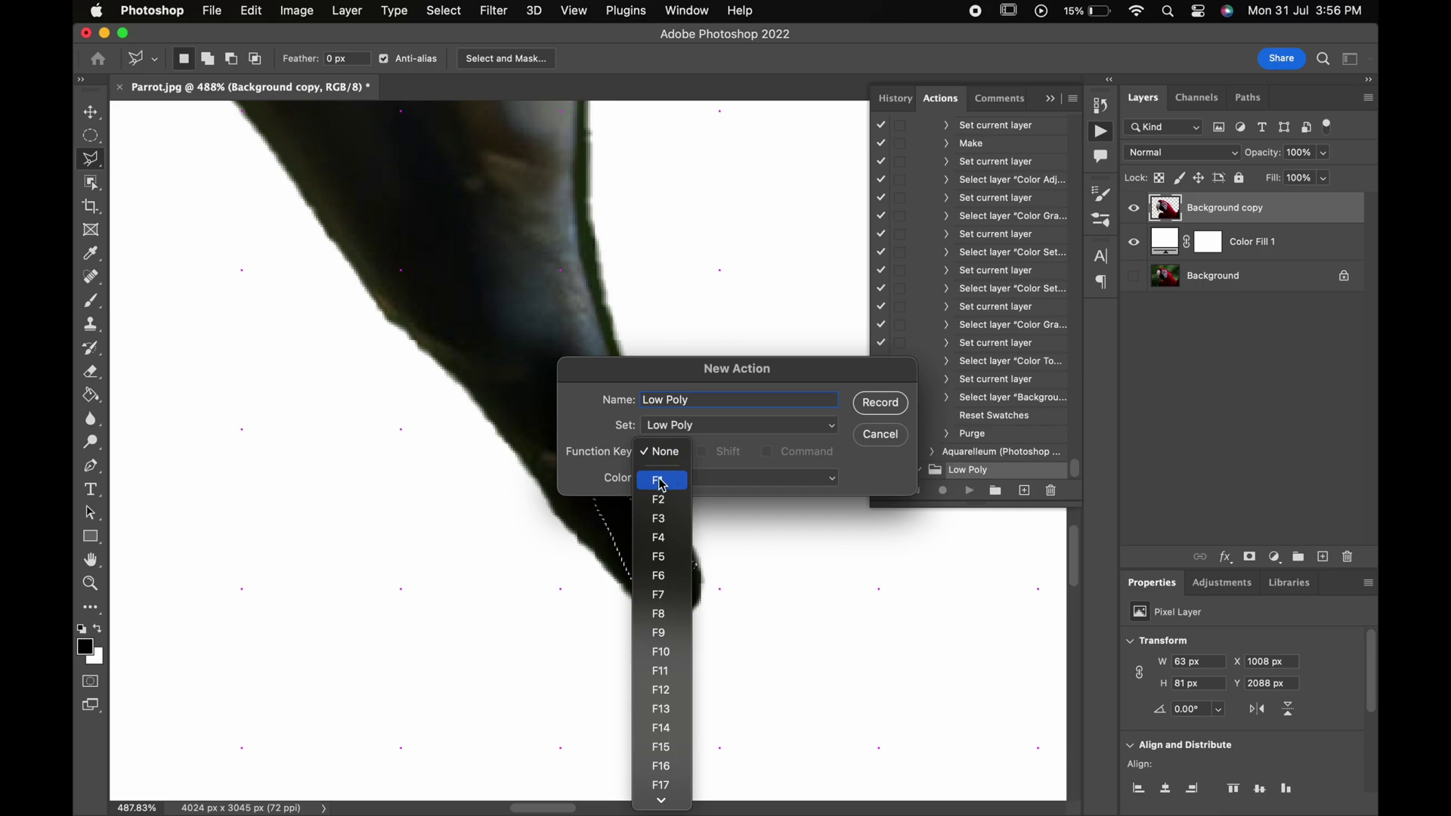
{"action": "left_click", "coordinate": [663, 482]}
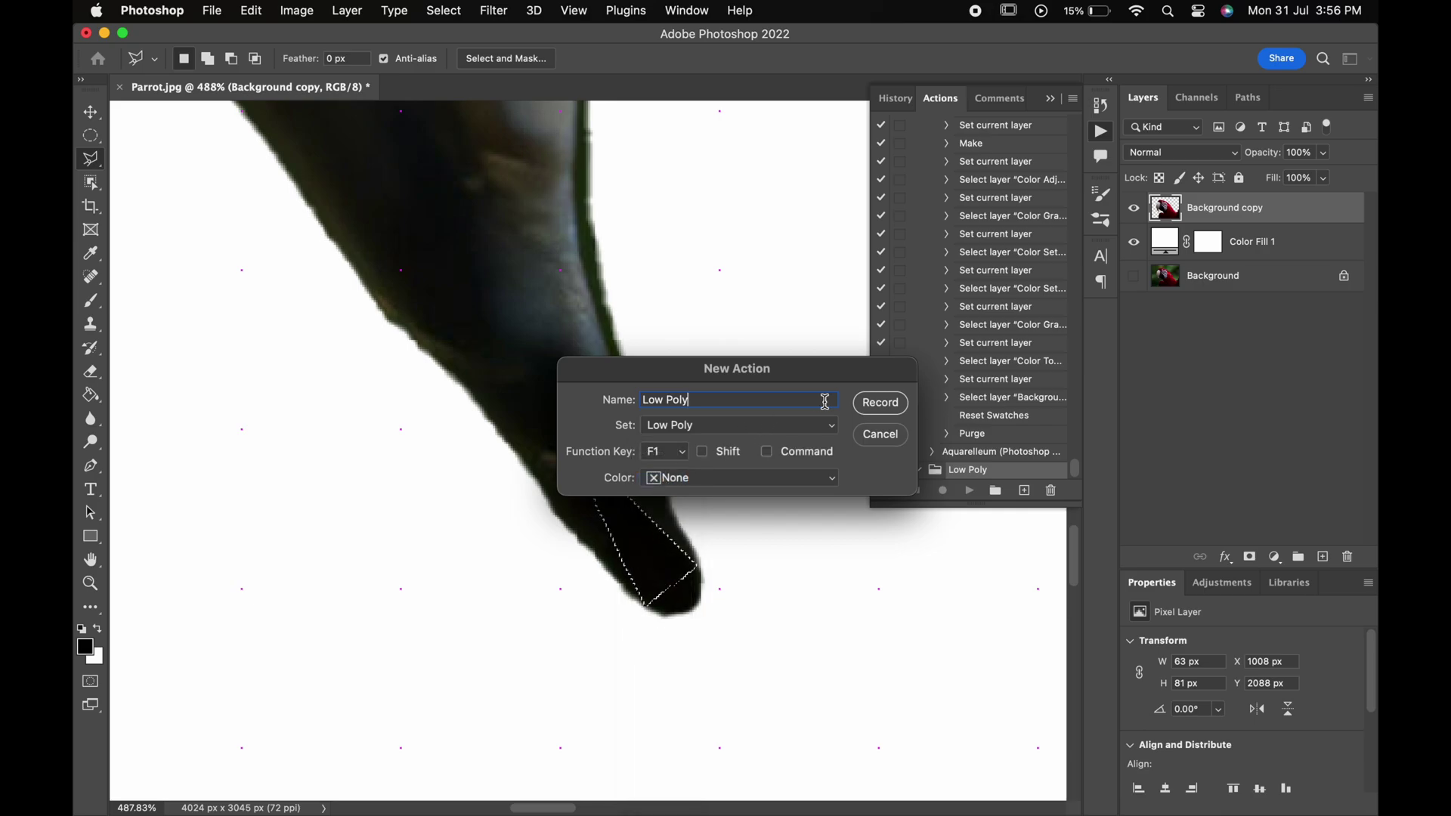
{"action": "left_click", "coordinate": [869, 406]}
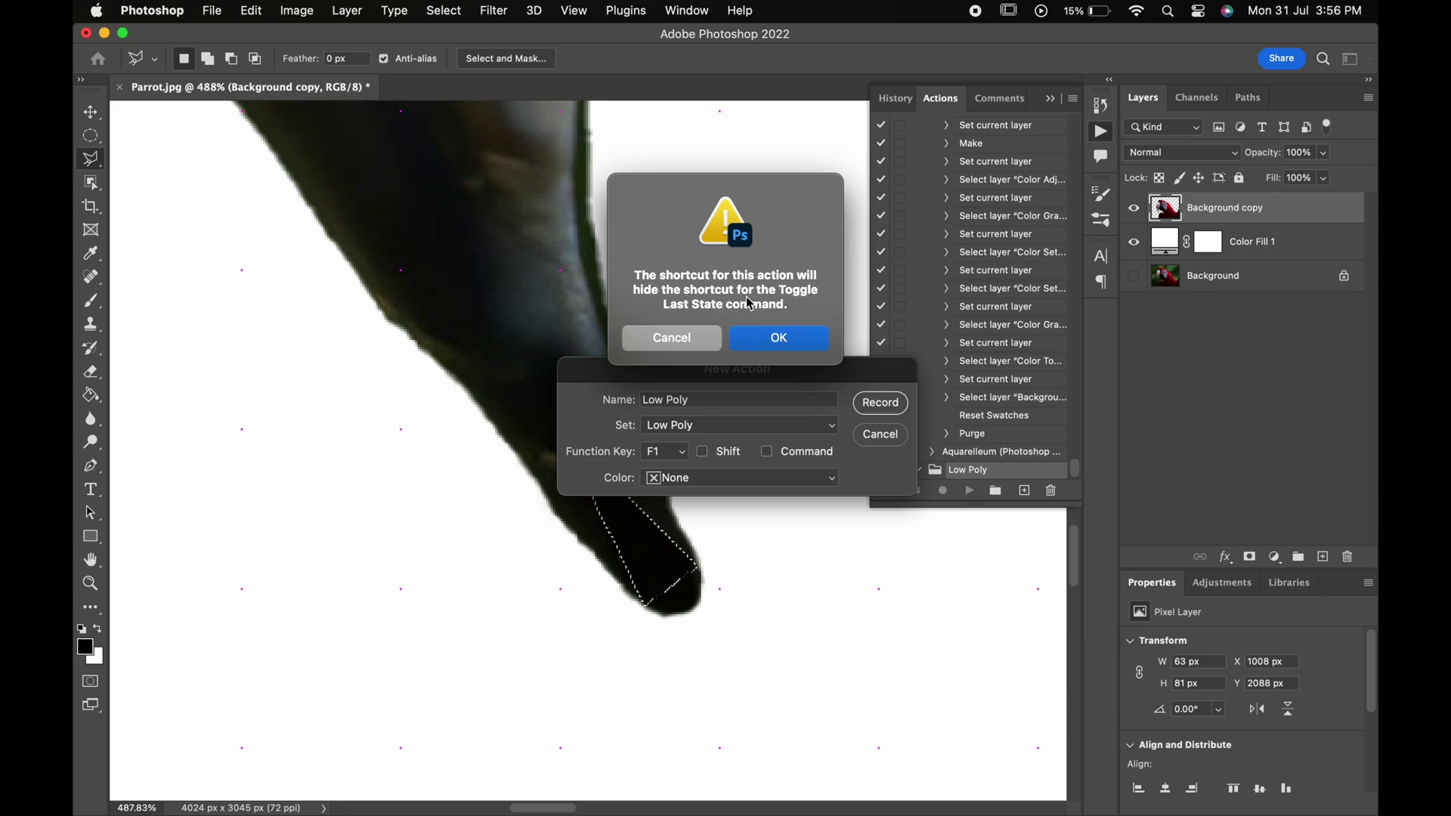
{"action": "left_click", "coordinate": [772, 349]}
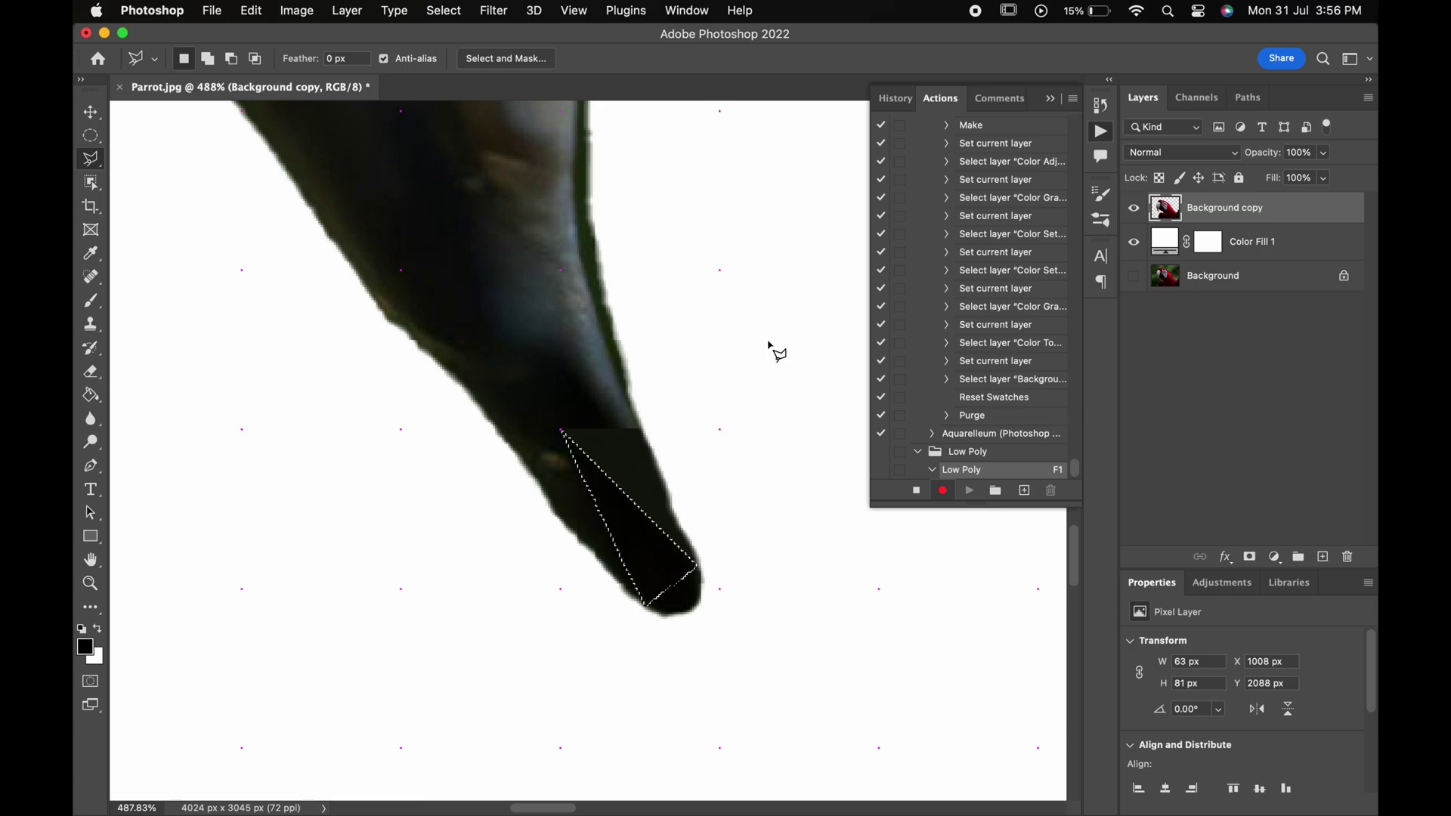
Record the Average blur on the selected triangle and its deselection in the Low Poly action, and end the recording
{"action": "left_click", "coordinate": [499, 11]}
{"action": "mouse_move", "coordinate": [538, 244]}
{"action": "left_click", "coordinate": [790, 244]}
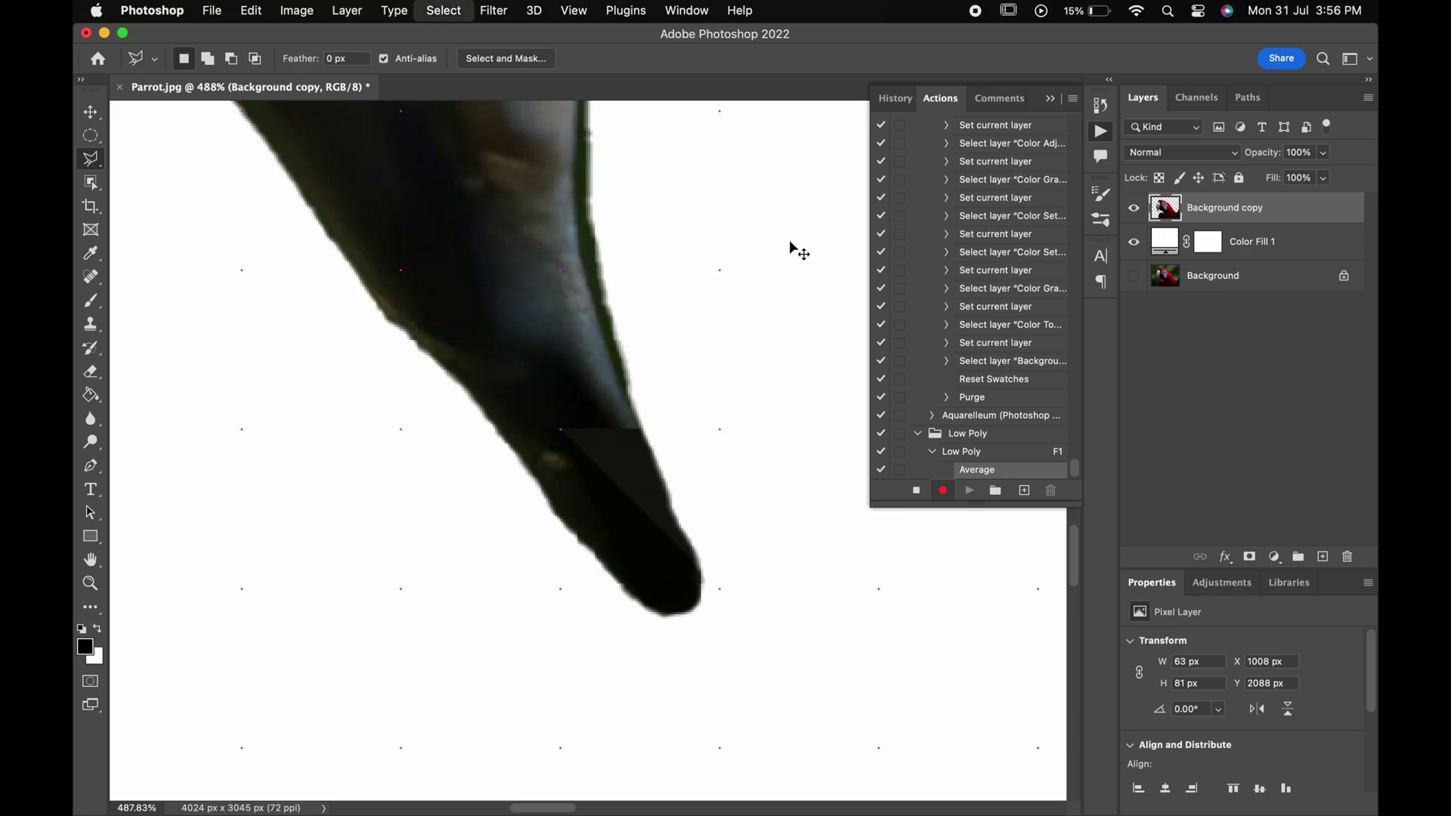
{"action": "key", "text": "super+d"}
{"action": "left_click", "coordinate": [919, 492]}
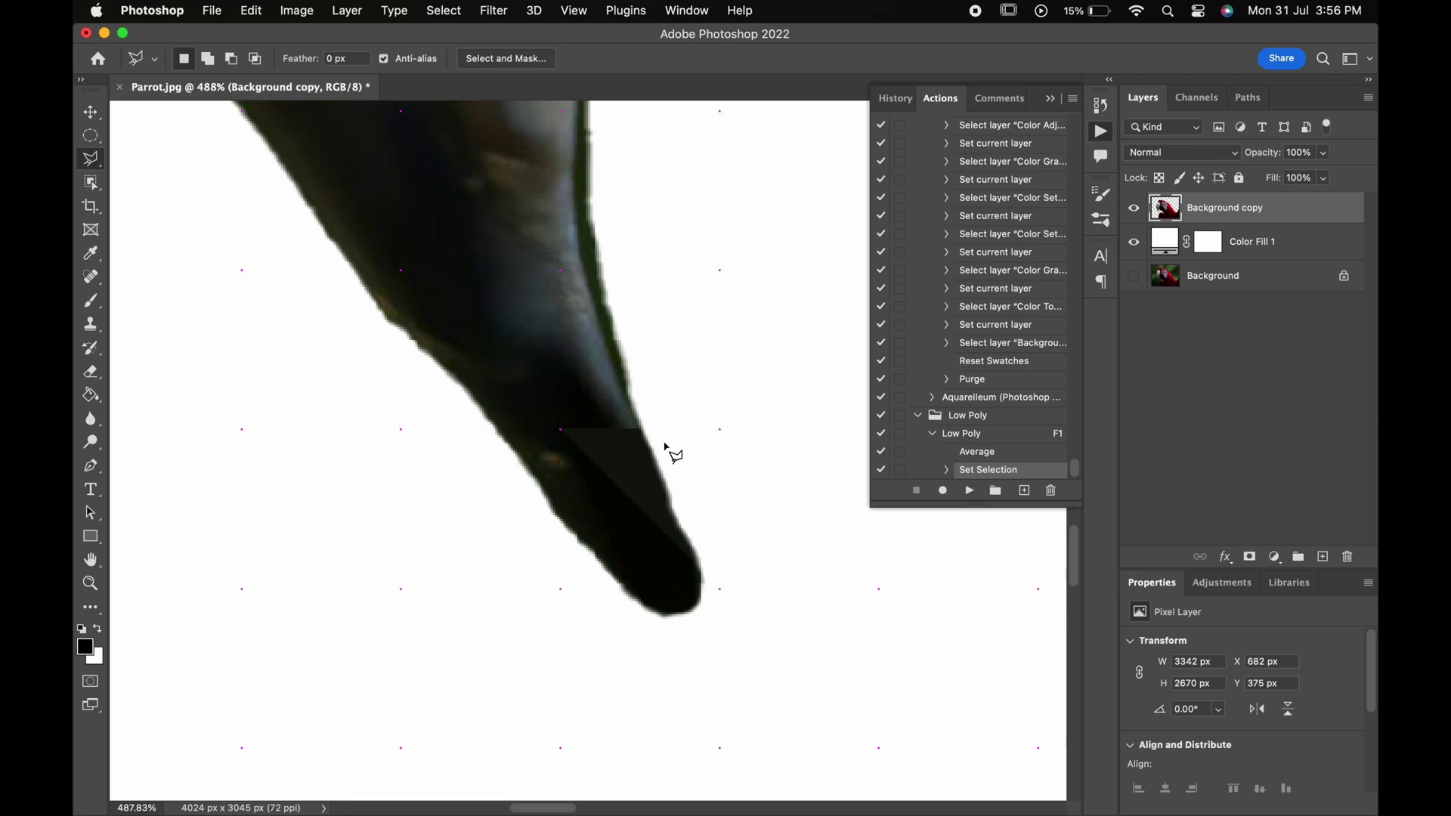
Select a triangle about 50 by 62 px on the beak's left edge and the remaining tip corner, averaging each with the Low Poly action
{"action": "scroll", "coordinate": [665, 446], "scroll_direction": "up", "scroll_amount": 3}
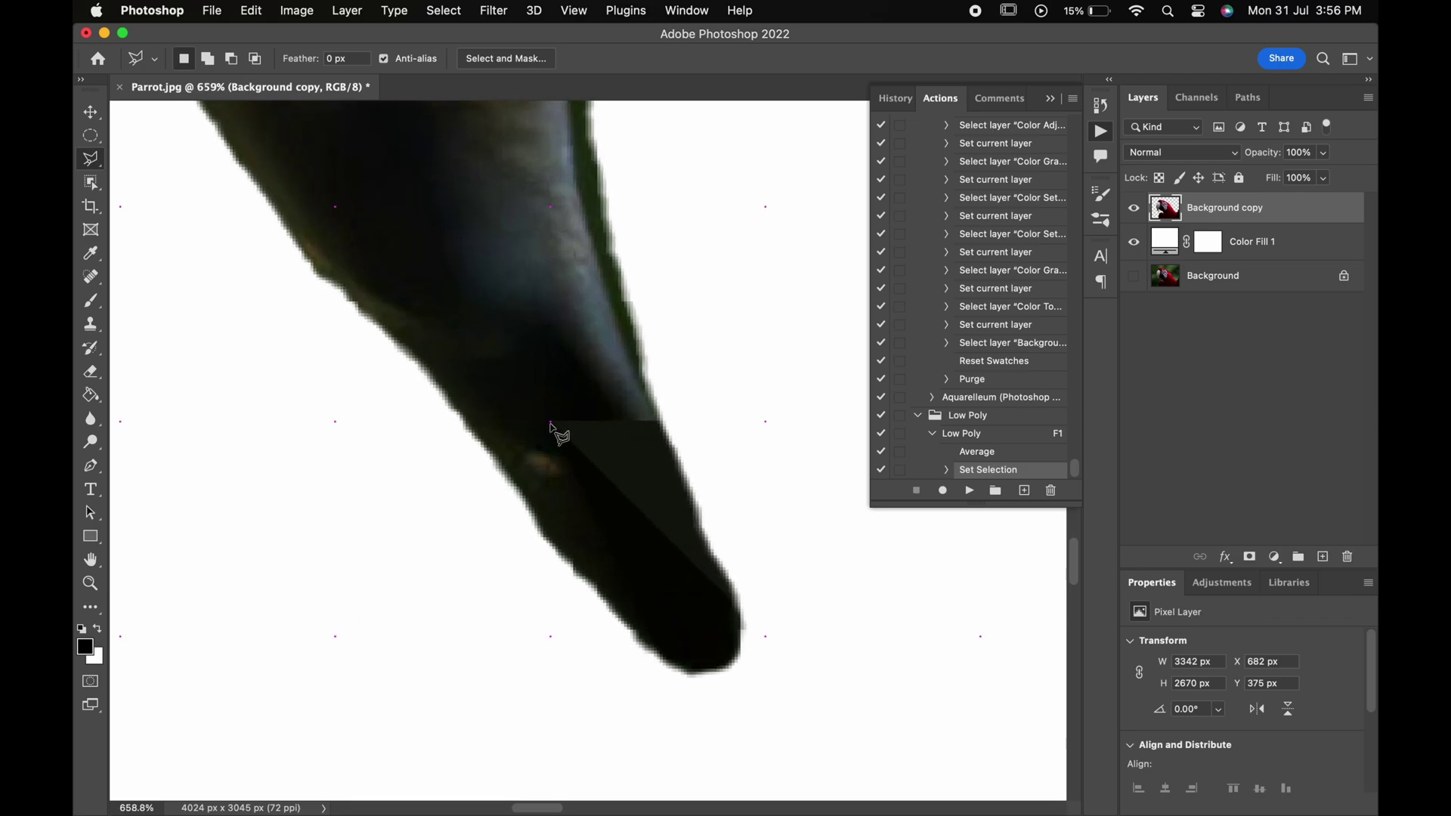
{"action": "left_click", "coordinate": [550, 423]}
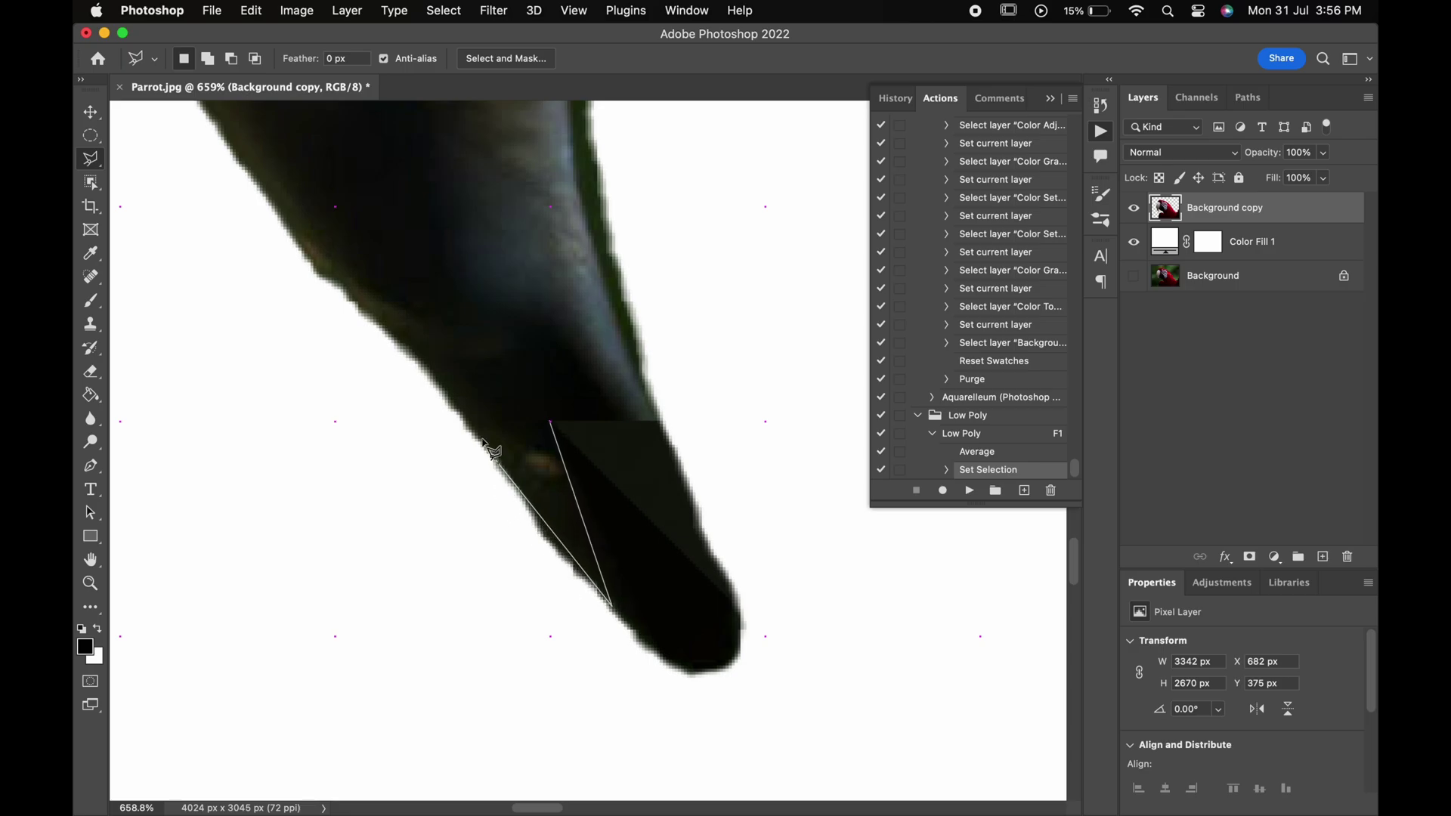
{"action": "left_click", "coordinate": [552, 424]}
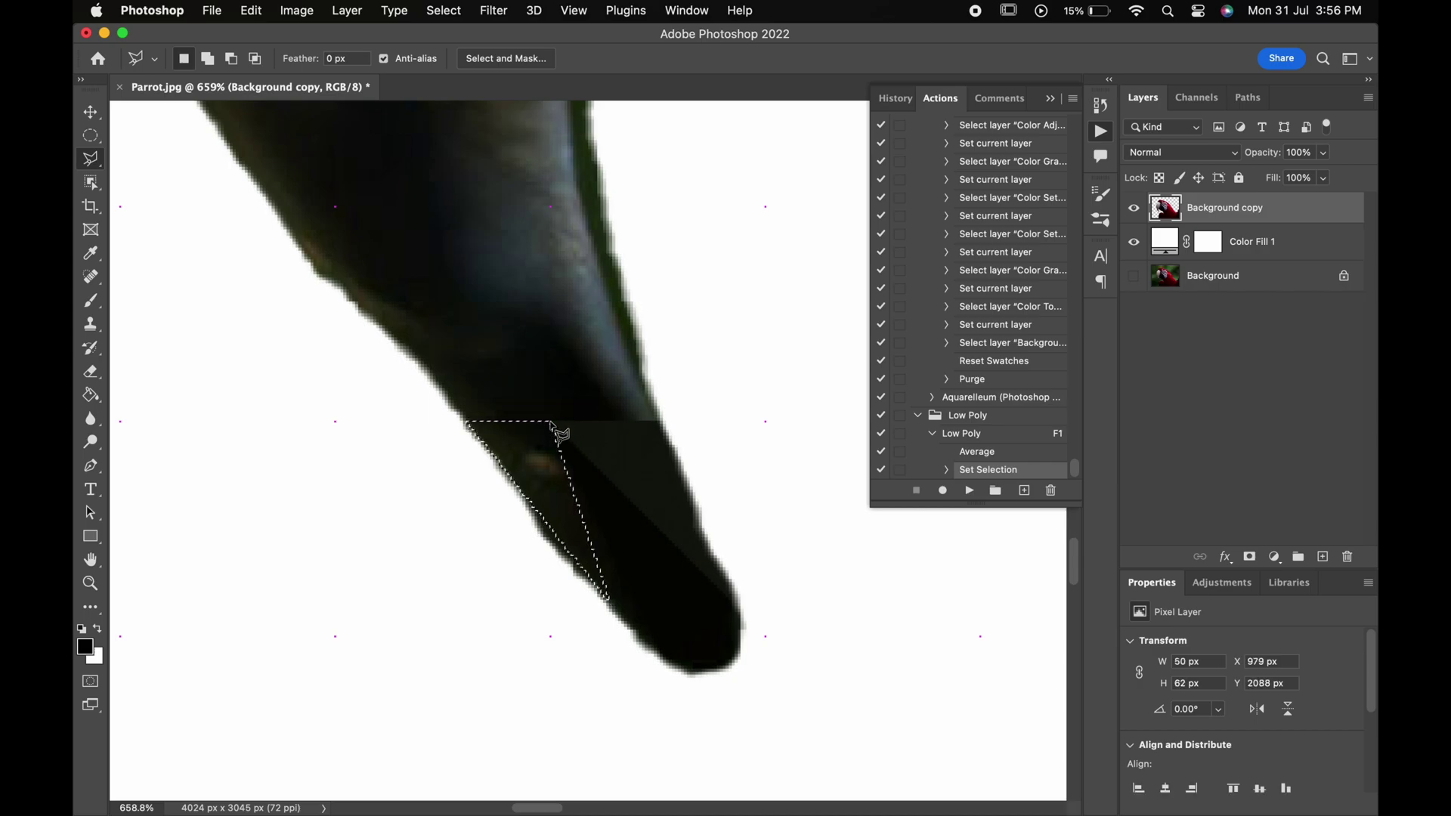
{"action": "key", "text": "F1"}
{"action": "left_click", "coordinate": [623, 615]}
{"action": "left_click", "coordinate": [740, 615]}
{"action": "left_click", "coordinate": [624, 615]}
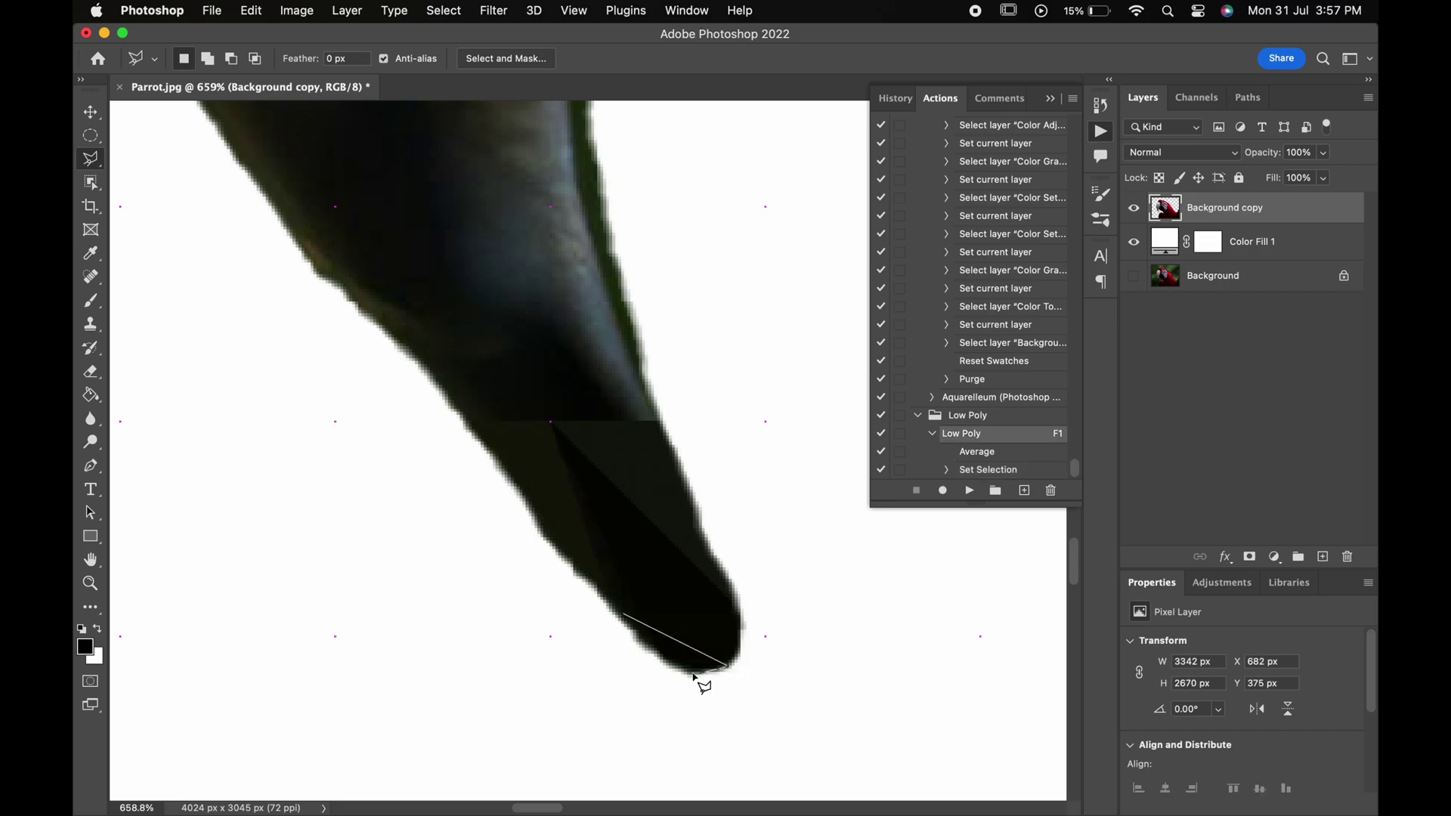
{"action": "key", "text": "F1"}
Average the one-cell triangle in the grid row above the tip and the narrow triangle along the beak's left edge
{"action": "left_click", "coordinate": [551, 206]}
{"action": "left_click", "coordinate": [335, 206]}
{"action": "scroll", "coordinate": [422, 285], "scroll_direction": "left", "scroll_amount": 5}
{"action": "scroll", "coordinate": [421, 285], "scroll_direction": "up", "scroll_amount": 3}
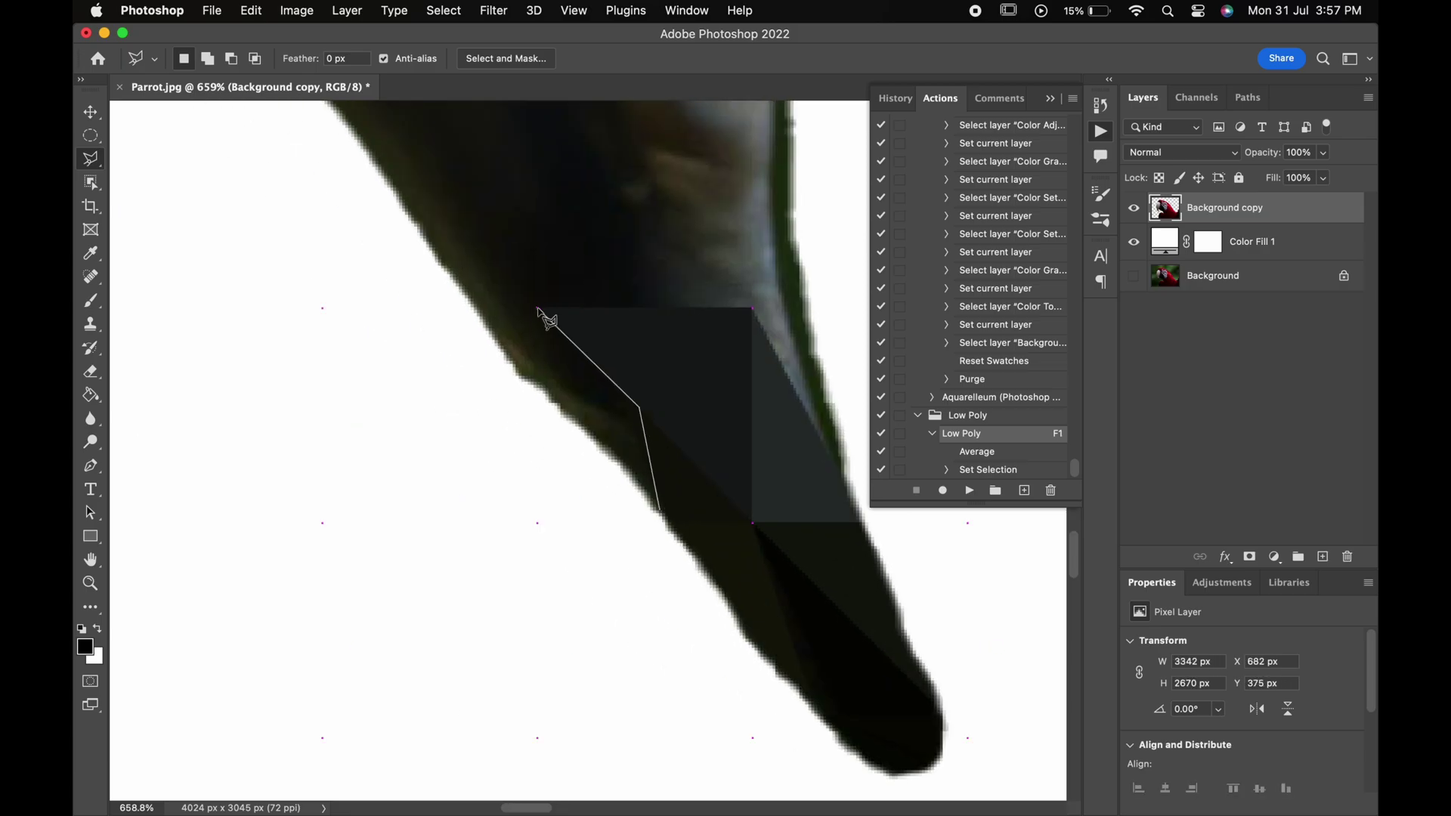
{"action": "left_click", "coordinate": [535, 308]}
{"action": "left_click", "coordinate": [487, 318]}
{"action": "left_click", "coordinate": [654, 501]}
{"action": "key", "text": "F1"}
Average the narrow triangles along the beak's right edge and the larger triangle beside them, using the Low Poly action
{"action": "scroll", "coordinate": [627, 513], "scroll_direction": "right", "scroll_amount": 4}
{"action": "scroll", "coordinate": [627, 513], "scroll_direction": "up", "scroll_amount": 2}
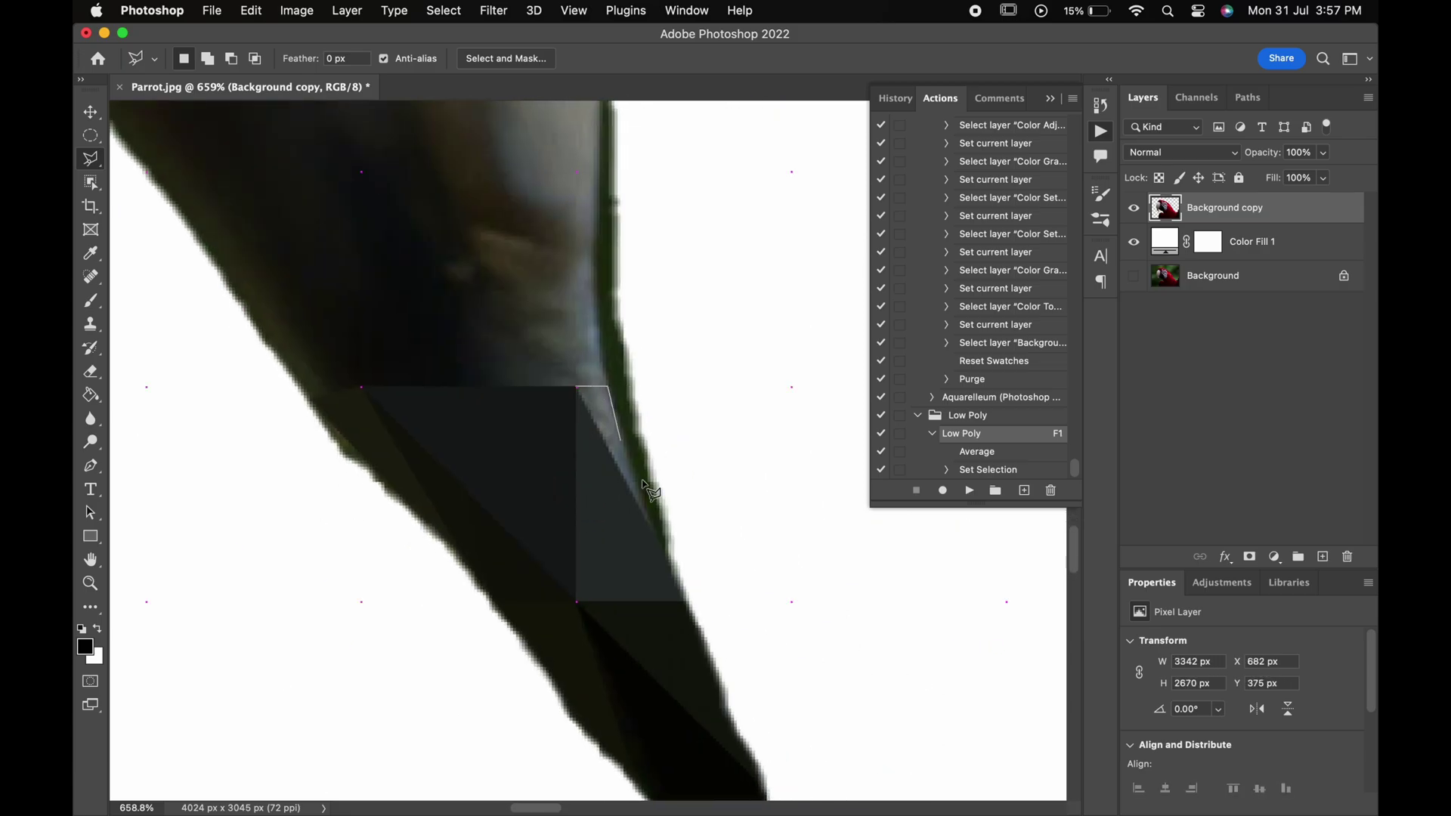
{"action": "scroll", "coordinate": [615, 399], "scroll_direction": "up", "scroll_amount": 2}
{"action": "left_click", "coordinate": [622, 448]}
{"action": "left_click", "coordinate": [589, 447]}
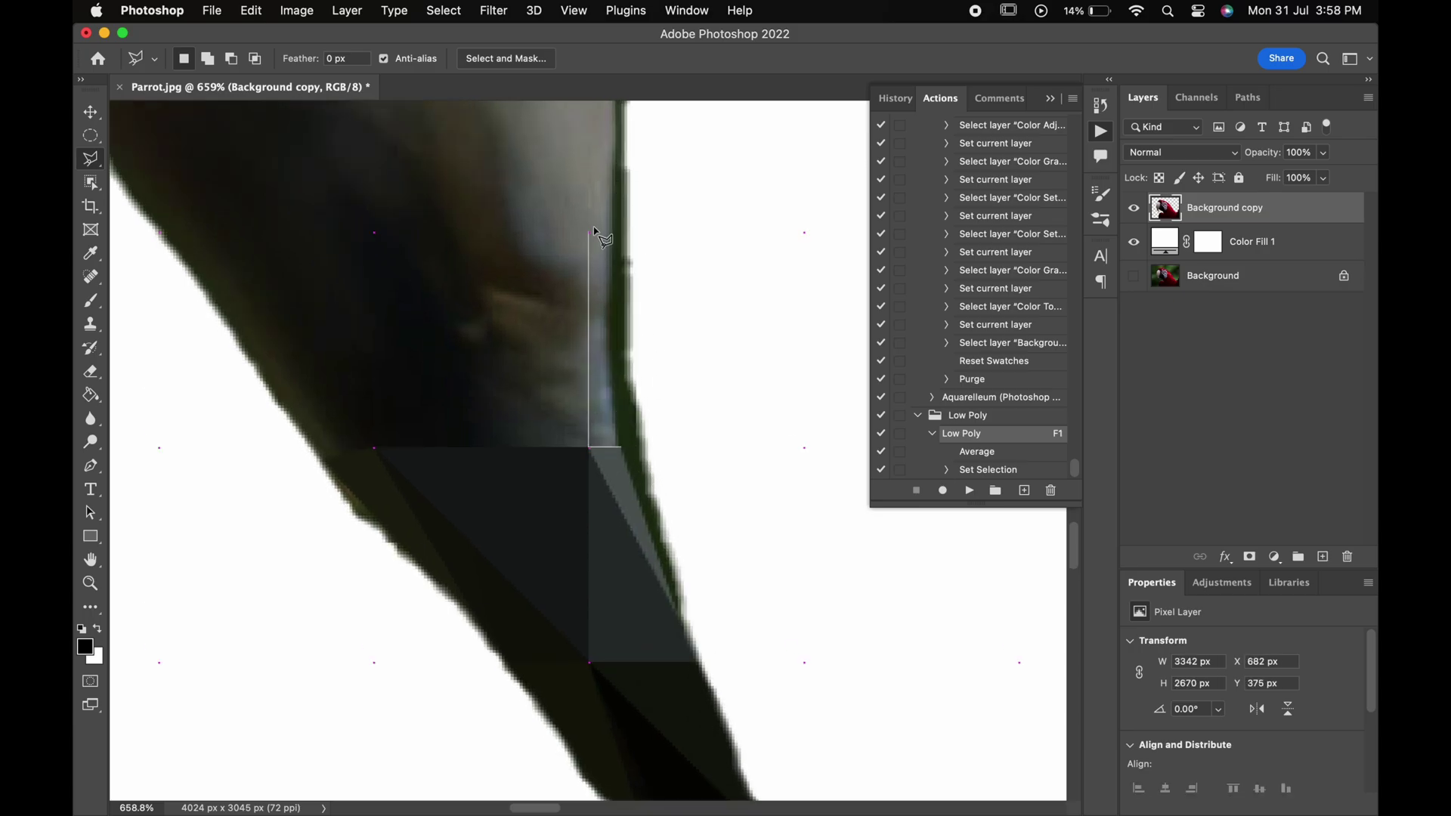
{"action": "left_click", "coordinate": [612, 170]}
{"action": "double_click", "coordinate": [374, 448]}
{"action": "key", "text": "F1"}
Average the dark triangle whose apex lies on the beak's left edge, directly above the finished facets
{"action": "scroll", "coordinate": [437, 434], "scroll_direction": "up", "scroll_amount": 5}
{"action": "scroll", "coordinate": [437, 435], "scroll_direction": "left", "scroll_amount": 2}
{"action": "left_click", "coordinate": [469, 419]}
{"action": "left_click", "coordinate": [311, 519]}
{"action": "left_click", "coordinate": [470, 634]}
{"action": "left_click", "coordinate": [471, 421]}
{"action": "key", "text": "F1"}
Average the two light triangles at the beak's right edge and the darker triangle adjoining them on the left
{"action": "scroll", "coordinate": [605, 421], "scroll_direction": "up", "scroll_amount": 2}
{"action": "left_click", "coordinate": [682, 484]}
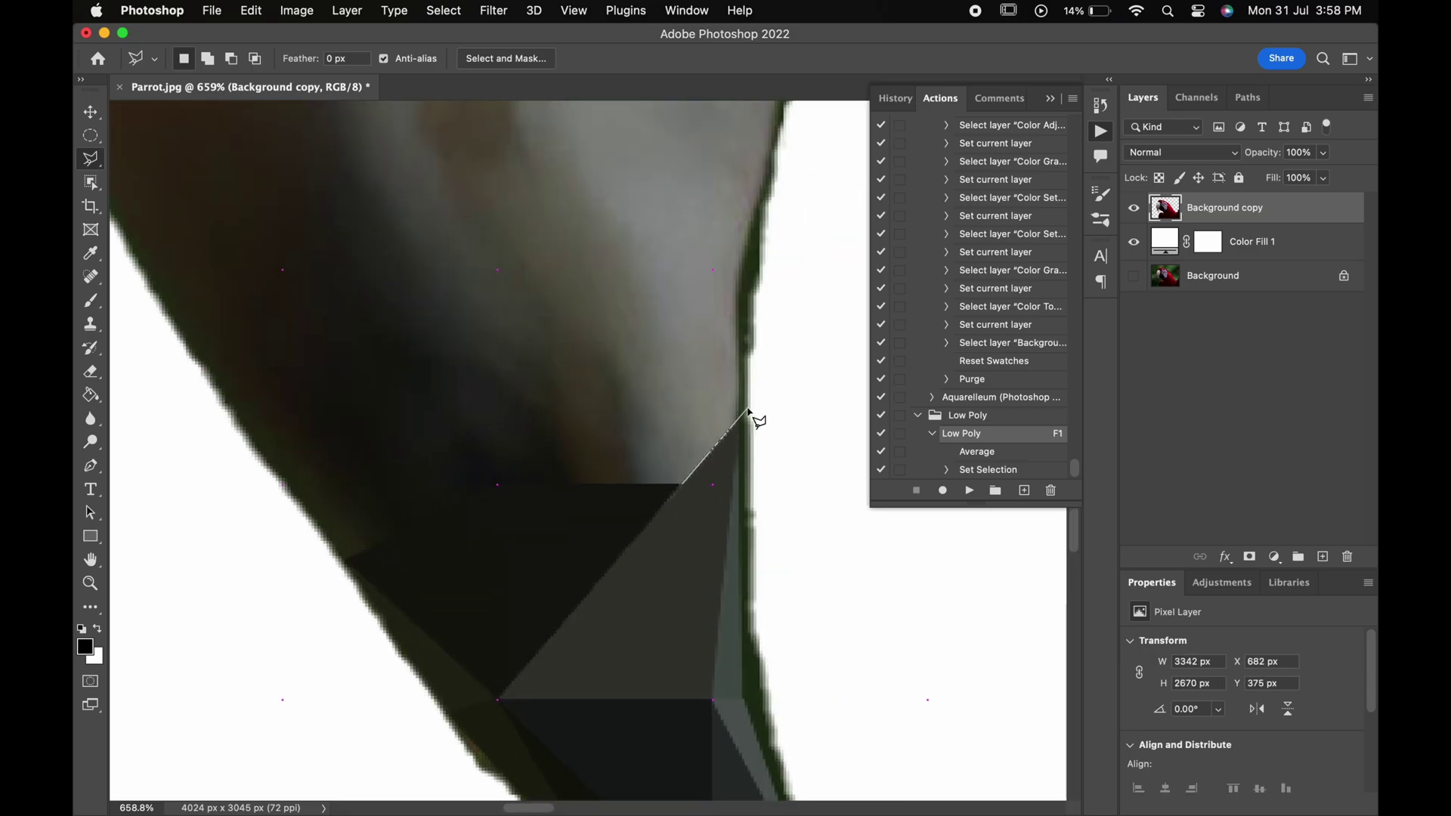
{"action": "left_click", "coordinate": [728, 270]}
{"action": "scroll", "coordinate": [605, 270], "scroll_direction": "left", "scroll_amount": 2}
{"action": "left_click", "coordinate": [497, 269]}
{"action": "left_click", "coordinate": [683, 484]}
{"action": "key", "text": "F1"}
{"action": "left_click", "coordinate": [497, 484]}
{"action": "left_click", "coordinate": [498, 269]}
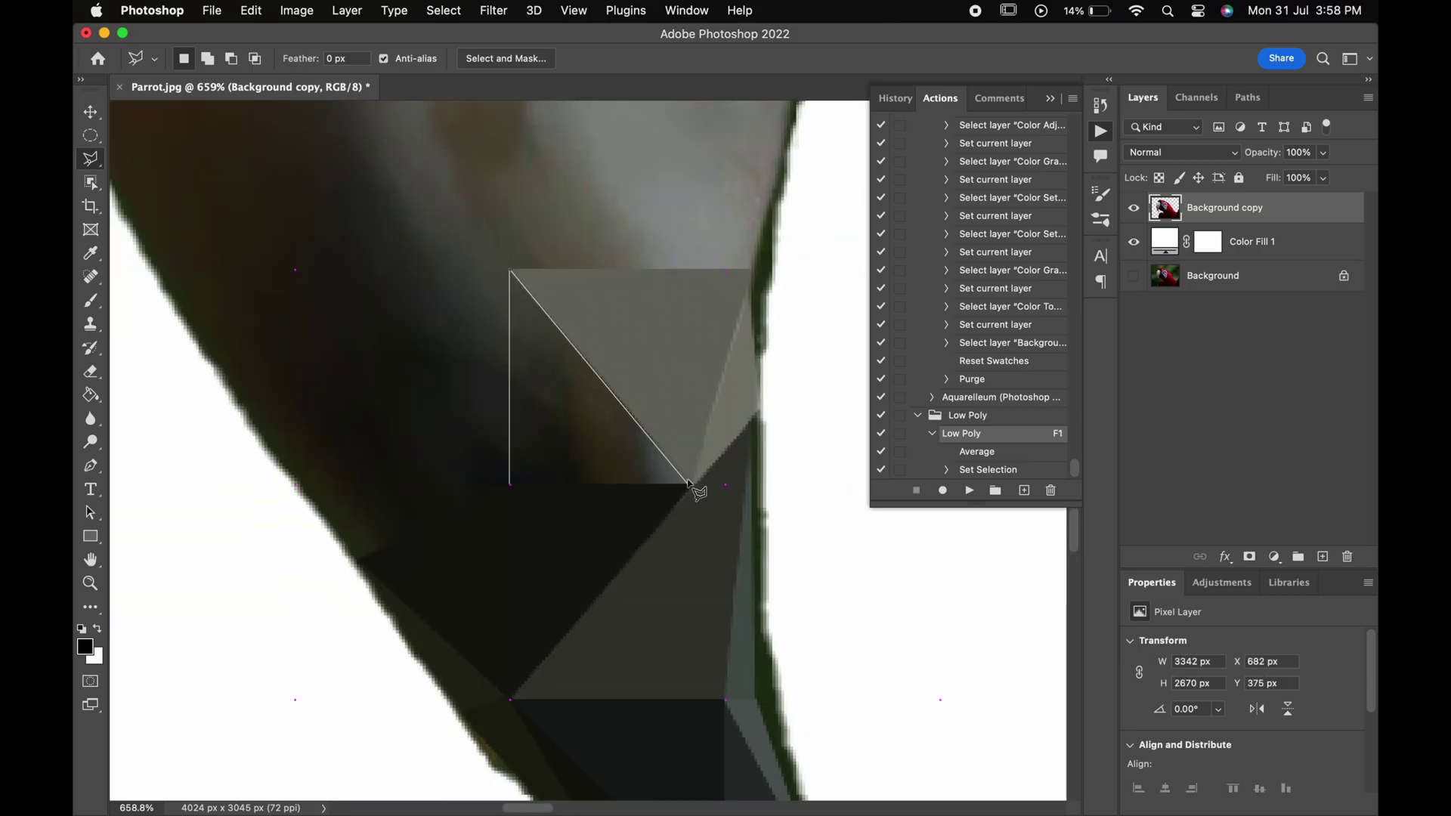
{"action": "double_click", "coordinate": [688, 484]}
{"action": "key", "text": "F1"}
Average the two dark triangles left of the light facets that share an apex near the beak's left edge
{"action": "left_click", "coordinate": [511, 270]}
{"action": "left_click", "coordinate": [356, 446]}
{"action": "scroll", "coordinate": [502, 502], "scroll_direction": "left", "scroll_amount": 2}
{"action": "double_click", "coordinate": [523, 563]}
{"action": "key", "text": "F1"}
{"action": "left_click", "coordinate": [460, 269]}
{"action": "left_click", "coordinate": [675, 270]}
{"action": "double_click", "coordinate": [523, 563]}
{"action": "key", "text": "F1"}
Average the triangles in the next grid row up along the beak's right edge, starting at the light facets' upper boundary
{"action": "scroll", "coordinate": [665, 370], "scroll_direction": "down", "scroll_amount": 2}
{"action": "left_click", "coordinate": [634, 456]}
{"action": "left_click", "coordinate": [675, 287]}
{"action": "left_click", "coordinate": [615, 308]}
{"action": "double_click", "coordinate": [633, 456]}
{"action": "key", "text": "F1"}
{"action": "left_click", "coordinate": [466, 456]}
{"action": "left_click", "coordinate": [467, 307]}
{"action": "double_click", "coordinate": [631, 456]}
{"action": "key", "text": "F1"}
Average the two-cell-high triangle left of the light facets, the one-cell triangle below it, and the brown triangle at the left edge
{"action": "left_click", "coordinate": [466, 455]}
{"action": "left_click", "coordinate": [318, 308]}
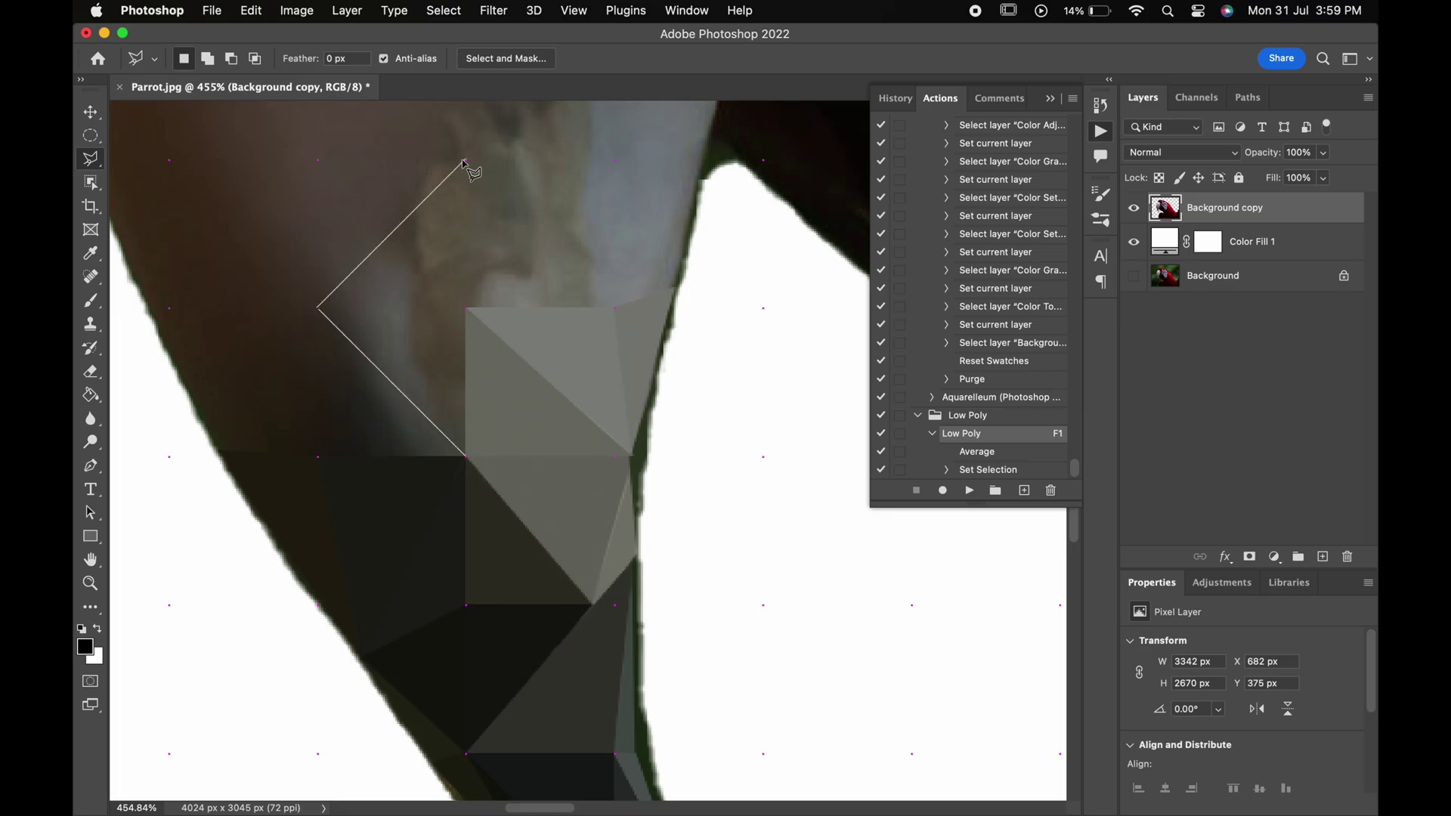
{"action": "double_click", "coordinate": [463, 161]}
{"action": "key", "text": "F1"}
{"action": "left_click", "coordinate": [466, 455]}
{"action": "left_click", "coordinate": [318, 308]}
{"action": "double_click", "coordinate": [318, 456]}
{"action": "key", "text": "F1"}
{"action": "left_click", "coordinate": [148, 309]}
{"action": "double_click", "coordinate": [318, 456]}
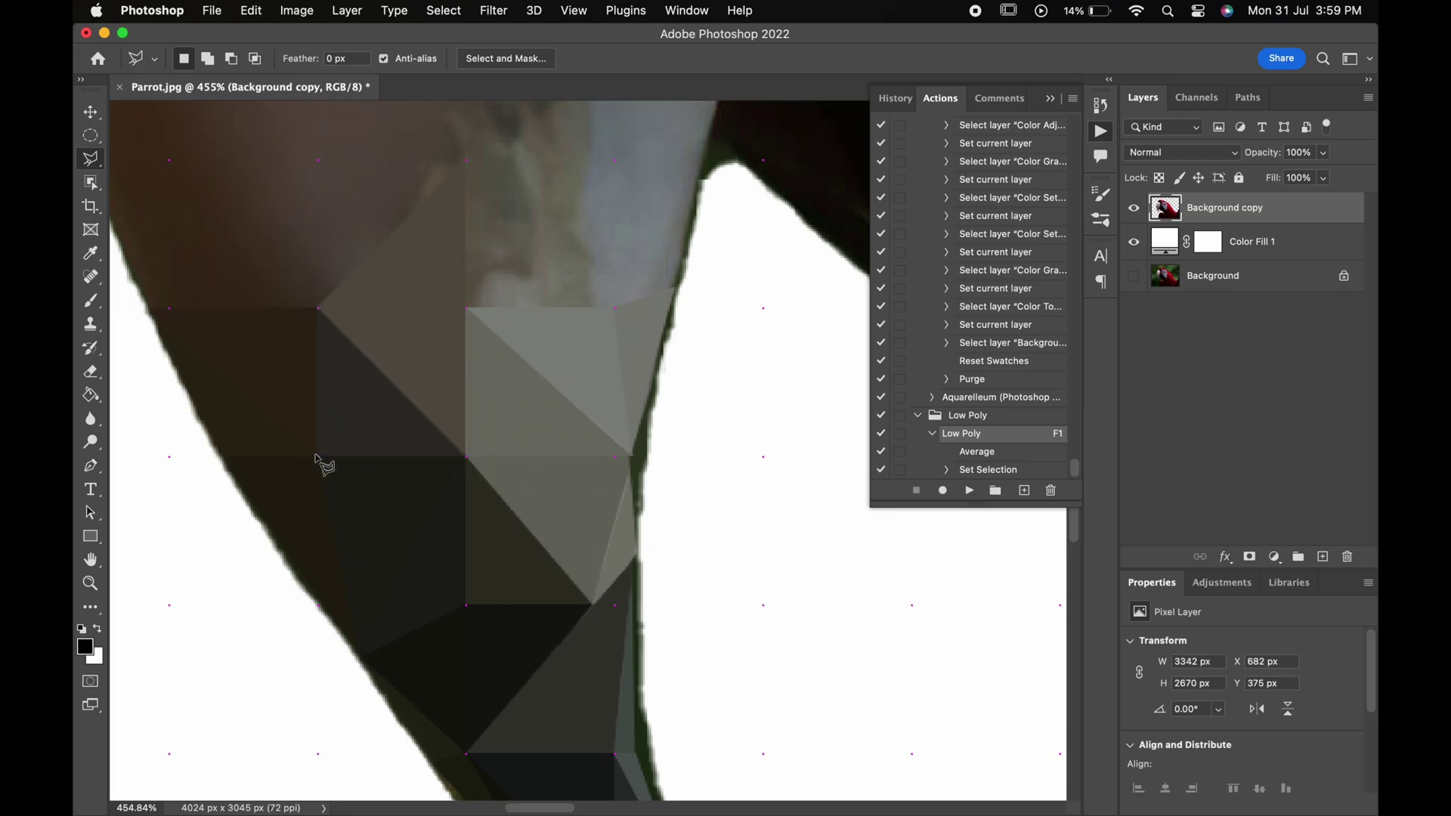
{"action": "key", "text": "F1"}
Average a one-cell triangle above the light facets and the bluish triangle beside it at the beak's right edge
{"action": "scroll", "coordinate": [317, 457], "scroll_direction": "up", "scroll_amount": 3}
{"action": "left_click", "coordinate": [495, 307]}
{"action": "left_click", "coordinate": [644, 307]}
{"action": "double_click", "coordinate": [494, 456]}
{"action": "key", "text": "F1"}
{"action": "left_click", "coordinate": [731, 307]}
{"action": "double_click", "coordinate": [731, 456]}
{"action": "key", "text": "F1"}
Average the brown two-cell-high triangle in the middle of the beak and the one-cell triangle to its left
{"action": "left_click", "coordinate": [494, 308]}
{"action": "left_click", "coordinate": [346, 159]}
{"action": "double_click", "coordinate": [346, 456]}
{"action": "key", "text": "F1"}
{"action": "scroll", "coordinate": [343, 458], "scroll_direction": "left", "scroll_amount": 3}
{"action": "left_click", "coordinate": [438, 322]}
{"action": "left_click", "coordinate": [587, 470]}
{"action": "double_click", "coordinate": [438, 470]}
{"action": "key", "text": "F1"}
Average the two large triangles between the light facets and the point where the upper beak meets the lower beak
{"action": "scroll", "coordinate": [441, 477], "scroll_direction": "down", "scroll_amount": 3}
{"action": "scroll", "coordinate": [441, 477], "scroll_direction": "down", "scroll_amount": 1}
{"action": "scroll", "coordinate": [440, 477], "scroll_direction": "right", "scroll_amount": 2}
{"action": "scroll", "coordinate": [441, 477], "scroll_direction": "up", "scroll_amount": 2}
{"action": "left_click", "coordinate": [654, 277]}
{"action": "left_click", "coordinate": [758, 382]}
{"action": "double_click", "coordinate": [548, 488]}
{"action": "key", "text": "F1"}
{"action": "left_click", "coordinate": [548, 488]}
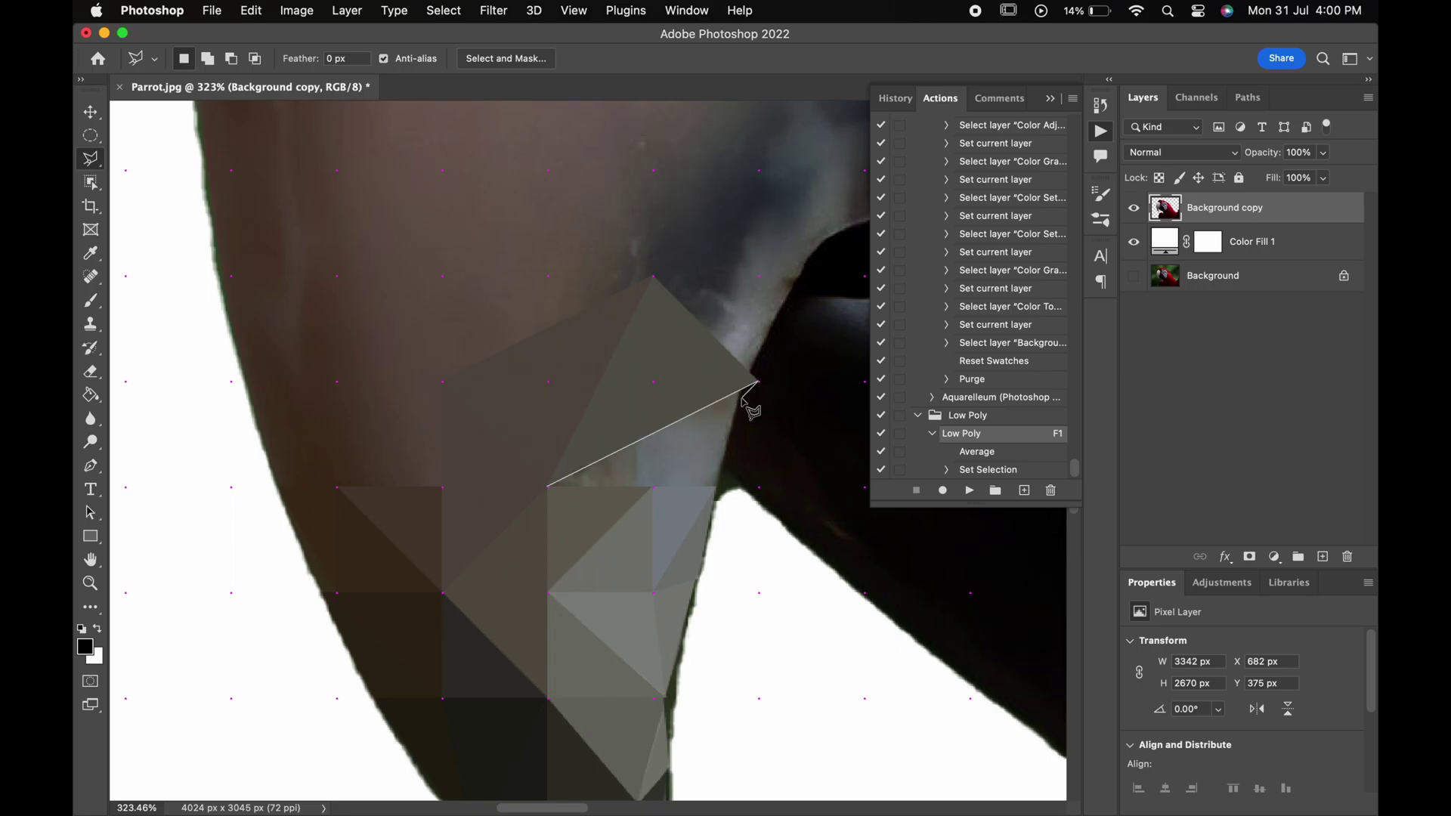
{"action": "left_click", "coordinate": [758, 382]}
{"action": "double_click", "coordinate": [654, 488]}
{"action": "key", "text": "F1"}
Average a triangle two grid cells wide and high on the beak's left side, plus the narrow facets along the left edge
{"action": "left_click", "coordinate": [231, 276]}
{"action": "left_click", "coordinate": [442, 276]}
{"action": "double_click", "coordinate": [442, 488]}
{"action": "key", "text": "F1"}
{"action": "left_click", "coordinate": [336, 382]}
{"action": "left_click", "coordinate": [336, 488]}
{"action": "left_click", "coordinate": [337, 593]}
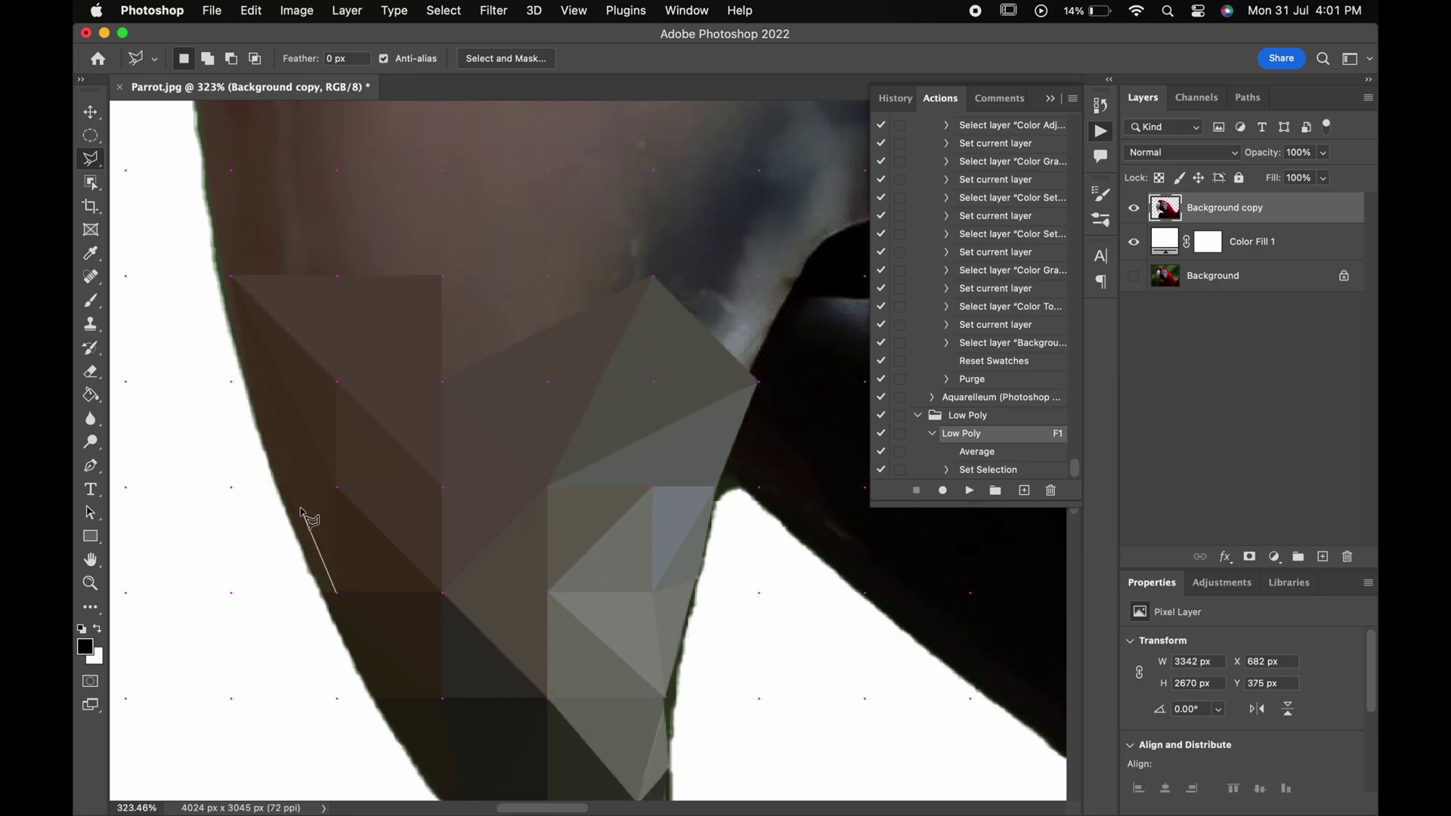
{"action": "left_click", "coordinate": [243, 285]}
{"action": "key", "text": "F1"}
Average the triangle two grid cells wide and one cell high along the upper boundary of the middle facets
{"action": "scroll", "coordinate": [243, 285], "scroll_direction": "up", "scroll_amount": 1}
{"action": "left_click", "coordinate": [467, 326]}
{"action": "left_click", "coordinate": [678, 326]}
{"action": "double_click", "coordinate": [467, 432]}
{"action": "key", "text": "F1"}
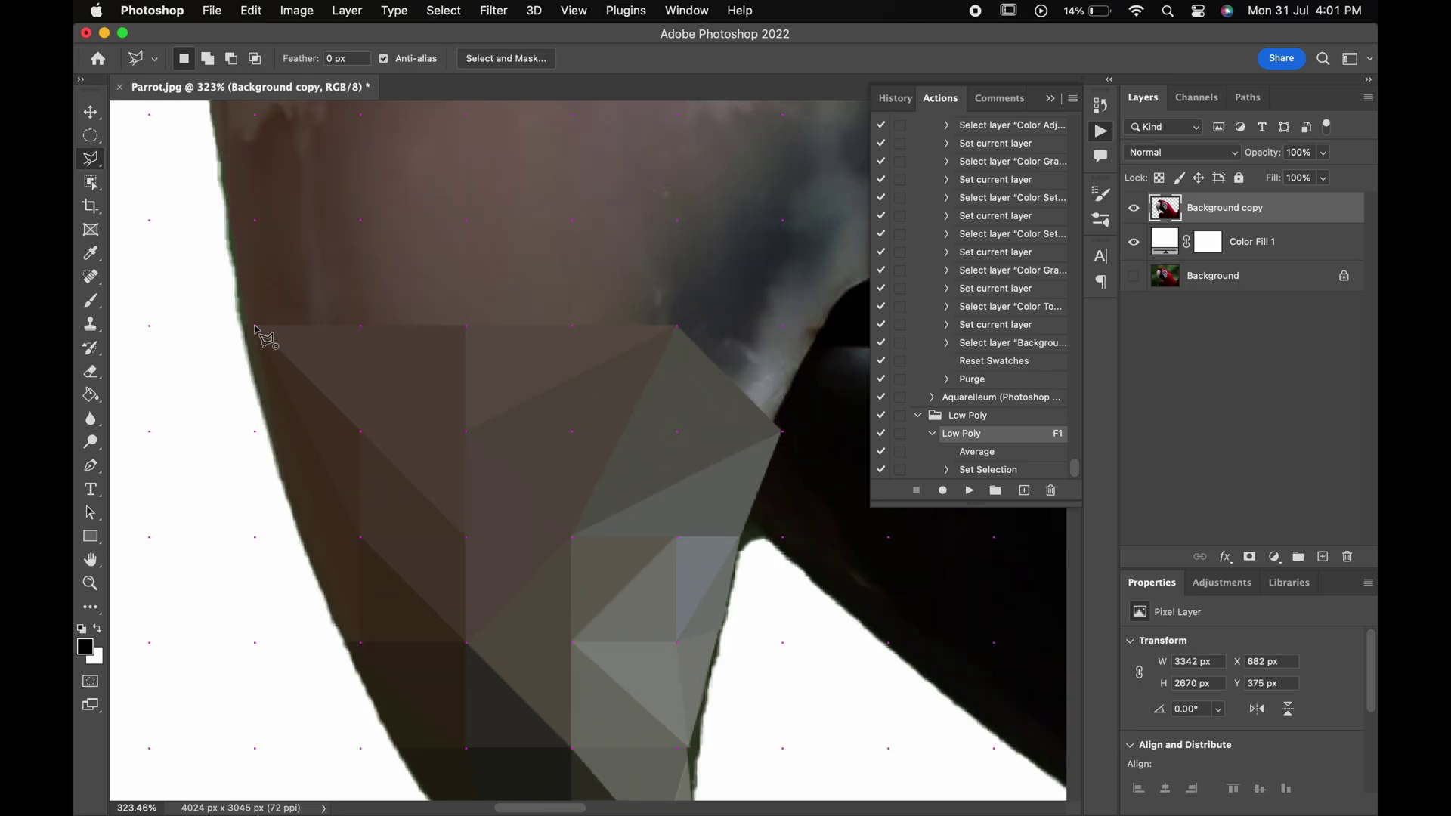
Average two adjoining triangles above the finished facets that meet at the grid dot near the beak's left edge
{"action": "scroll", "coordinate": [257, 332], "scroll_direction": "down", "scroll_amount": 2}
{"action": "left_click", "coordinate": [285, 308]}
{"action": "left_click", "coordinate": [370, 229]}
{"action": "left_click", "coordinate": [449, 378]}
{"action": "left_click", "coordinate": [291, 303]}
{"action": "key", "text": "F1"}
{"action": "left_click", "coordinate": [290, 302]}
{"action": "left_click", "coordinate": [370, 219]}
{"action": "left_click", "coordinate": [257, 218]}
{"action": "left_click", "coordinate": [289, 303]}
{"action": "key", "text": "F1"}
Average the triangles filling the two-cell-high row in the middle of the beak, including the two-cell right triangle beside it
{"action": "scroll", "coordinate": [289, 306], "scroll_direction": "down", "scroll_amount": 1}
{"action": "left_click", "coordinate": [402, 255]}
{"action": "left_click", "coordinate": [539, 391]}
{"action": "left_click", "coordinate": [471, 391]}
{"action": "left_click", "coordinate": [403, 256]}
{"action": "key", "text": "F1"}
{"action": "left_click", "coordinate": [540, 254]}
{"action": "left_click", "coordinate": [678, 393]}
{"action": "double_click", "coordinate": [540, 391]}
{"action": "key", "text": "F1"}
Outline a triangular selection about 288 by 144 px over the bluish area above the junction of the upper and lower beak
{"action": "left_click", "coordinate": [678, 393]}
{"action": "left_click", "coordinate": [540, 253]}
{"action": "left_click", "coordinate": [815, 253]}
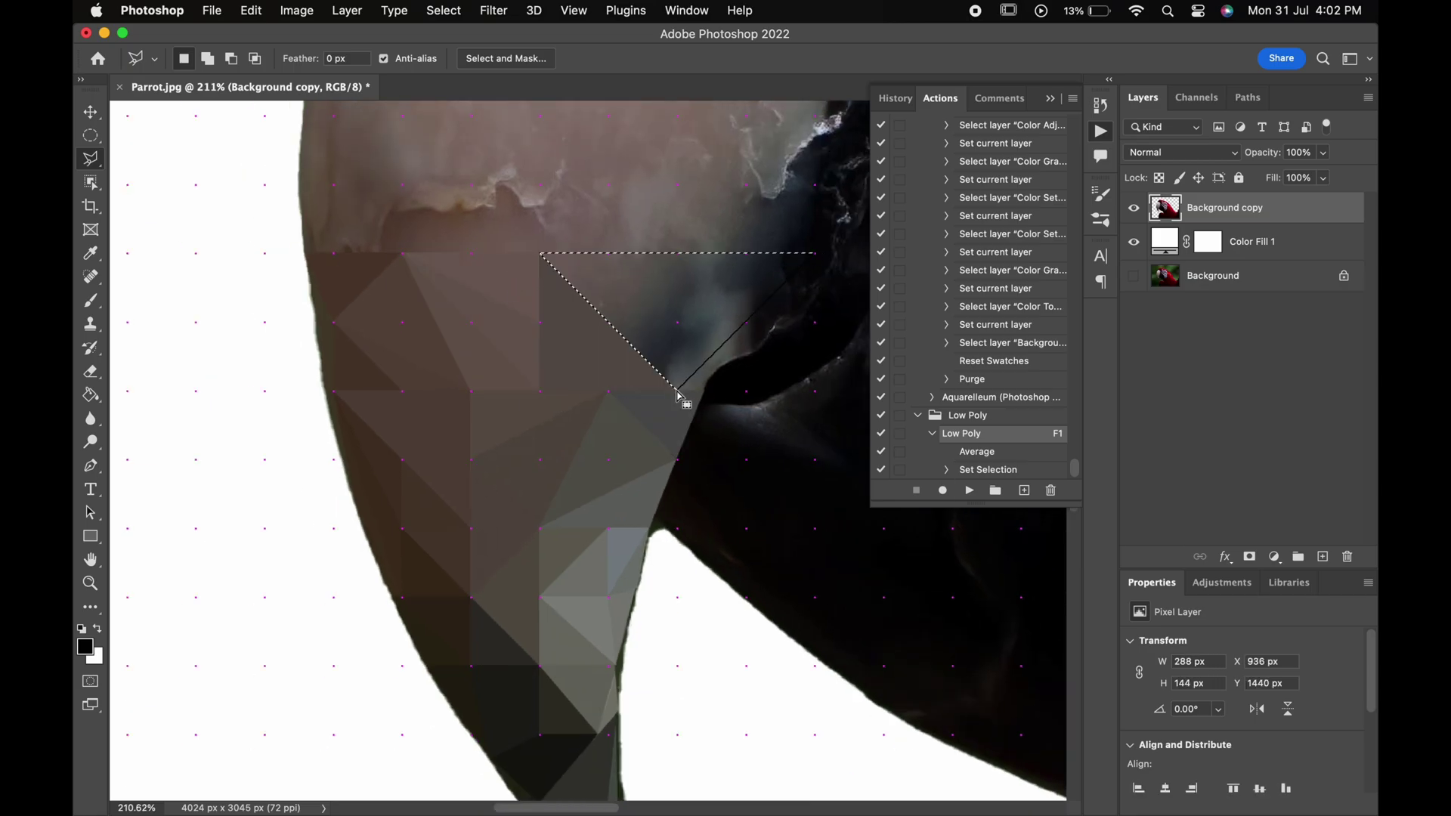
Average the outlined triangle above the junction of the beak halves and the adjoining triangle above it
{"action": "left_click", "coordinate": [678, 393]}
{"action": "key", "text": "F1"}
{"action": "scroll", "coordinate": [678, 393], "scroll_direction": "down", "scroll_amount": 2}
{"action": "left_click", "coordinate": [560, 306]}
{"action": "left_click", "coordinate": [703, 356]}
{"action": "left_click", "coordinate": [560, 448]}
{"action": "left_click", "coordinate": [559, 306]}
{"action": "key", "text": "F1"}
Average the brown triangles filling the next row above the finished facets, across to the upper beak's outer edge
{"action": "left_click", "coordinate": [560, 448]}
{"action": "left_click", "coordinate": [464, 353]}
{"action": "key", "text": "F1"}
{"action": "left_click", "coordinate": [417, 306]}
{"action": "left_click", "coordinate": [349, 353]}
{"action": "key", "text": "F1"}
{"action": "left_click", "coordinate": [464, 447]}
{"action": "left_click", "coordinate": [418, 448]}
{"action": "left_click", "coordinate": [464, 353]}
{"action": "key", "text": "F1"}
Average the triangles where the upper beak's brown facets meet the dark area above the lower beak
{"action": "scroll", "coordinate": [468, 370], "scroll_direction": "right", "scroll_amount": 3}
{"action": "left_click", "coordinate": [509, 435]}
{"action": "left_click", "coordinate": [509, 371]}
{"action": "left_click", "coordinate": [604, 435]}
{"action": "left_click", "coordinate": [510, 434]}
{"action": "key", "text": "F1"}
{"action": "left_click", "coordinate": [557, 435]}
{"action": "left_click", "coordinate": [510, 482]}
{"action": "left_click", "coordinate": [509, 529]}
{"action": "left_click", "coordinate": [463, 529]}
{"action": "left_click", "coordinate": [558, 434]}
{"action": "key", "text": "F1"}
Average the black triangles between the upper beak's grey facets and the upper edge of the lower beak
{"action": "left_click", "coordinate": [510, 481]}
{"action": "left_click", "coordinate": [604, 482]}
{"action": "left_click", "coordinate": [604, 435]}
{"action": "left_click", "coordinate": [509, 482]}
{"action": "key", "text": "F1"}
{"action": "left_click", "coordinate": [557, 388]}
{"action": "left_click", "coordinate": [698, 342]}
{"action": "left_click", "coordinate": [604, 246]}
{"action": "left_click", "coordinate": [557, 388]}
{"action": "key", "text": "F1"}
Average the triangles covering the upper half of the dark patch between the upper beak and the white face
{"action": "left_click", "coordinate": [558, 388]}
{"action": "left_click", "coordinate": [511, 370]}
{"action": "left_click", "coordinate": [585, 321]}
{"action": "left_click", "coordinate": [605, 389]}
{"action": "scroll", "coordinate": [605, 389], "scroll_direction": "right", "scroll_amount": 3}
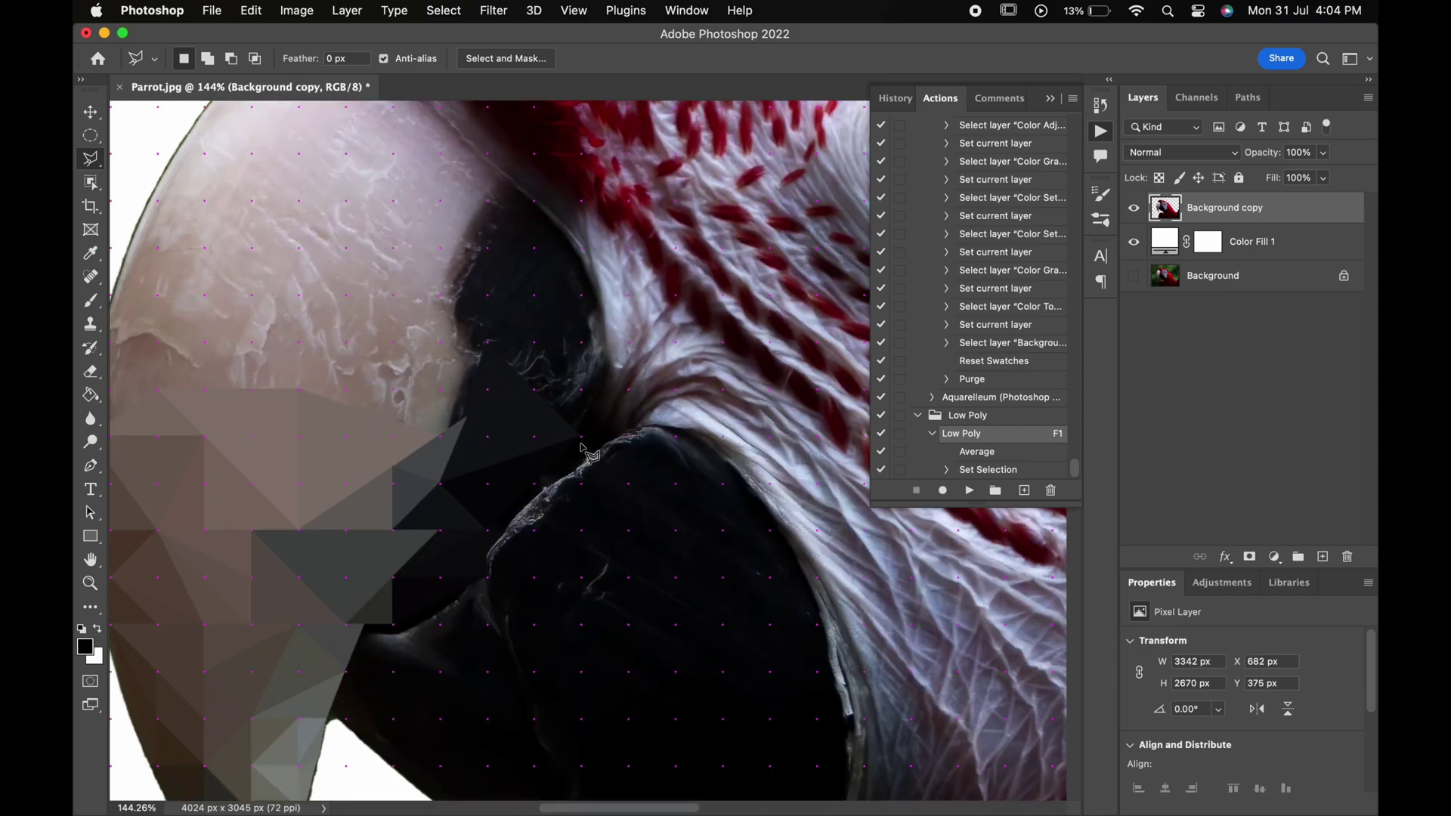
{"action": "left_click", "coordinate": [582, 310]}
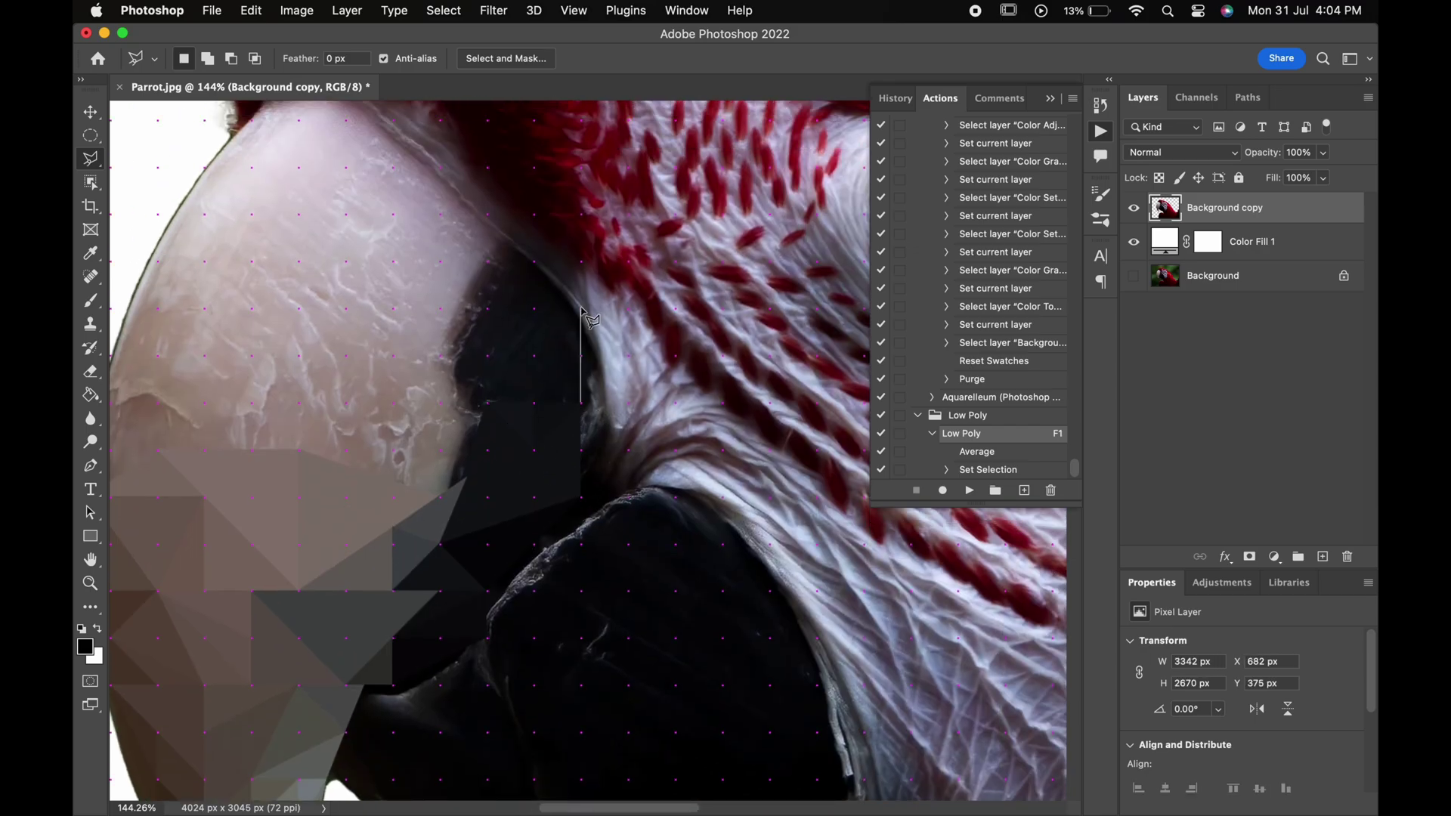
{"action": "scroll", "coordinate": [529, 340], "scroll_direction": "right", "scroll_amount": 2}
{"action": "left_click", "coordinate": [474, 403]}
{"action": "left_click", "coordinate": [427, 355]}
{"action": "left_click", "coordinate": [474, 308]}
{"action": "left_click", "coordinate": [569, 308]}
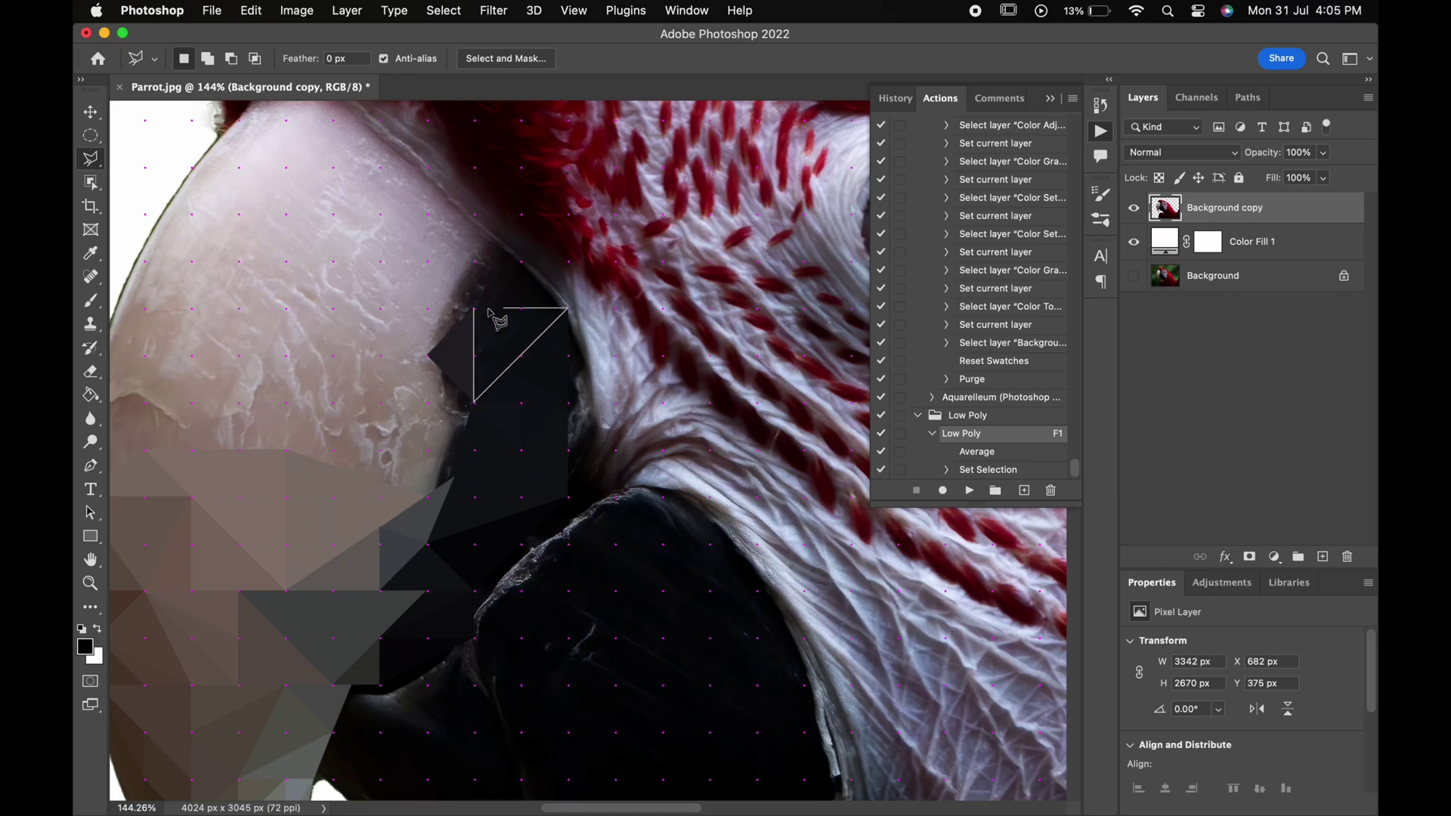
{"action": "left_click", "coordinate": [474, 215]}
{"action": "key", "text": "F1"}
Average the mauve triangles bordering the top of the dark patch on its beak side
{"action": "left_click", "coordinate": [427, 261]}
{"action": "key", "text": "F1"}
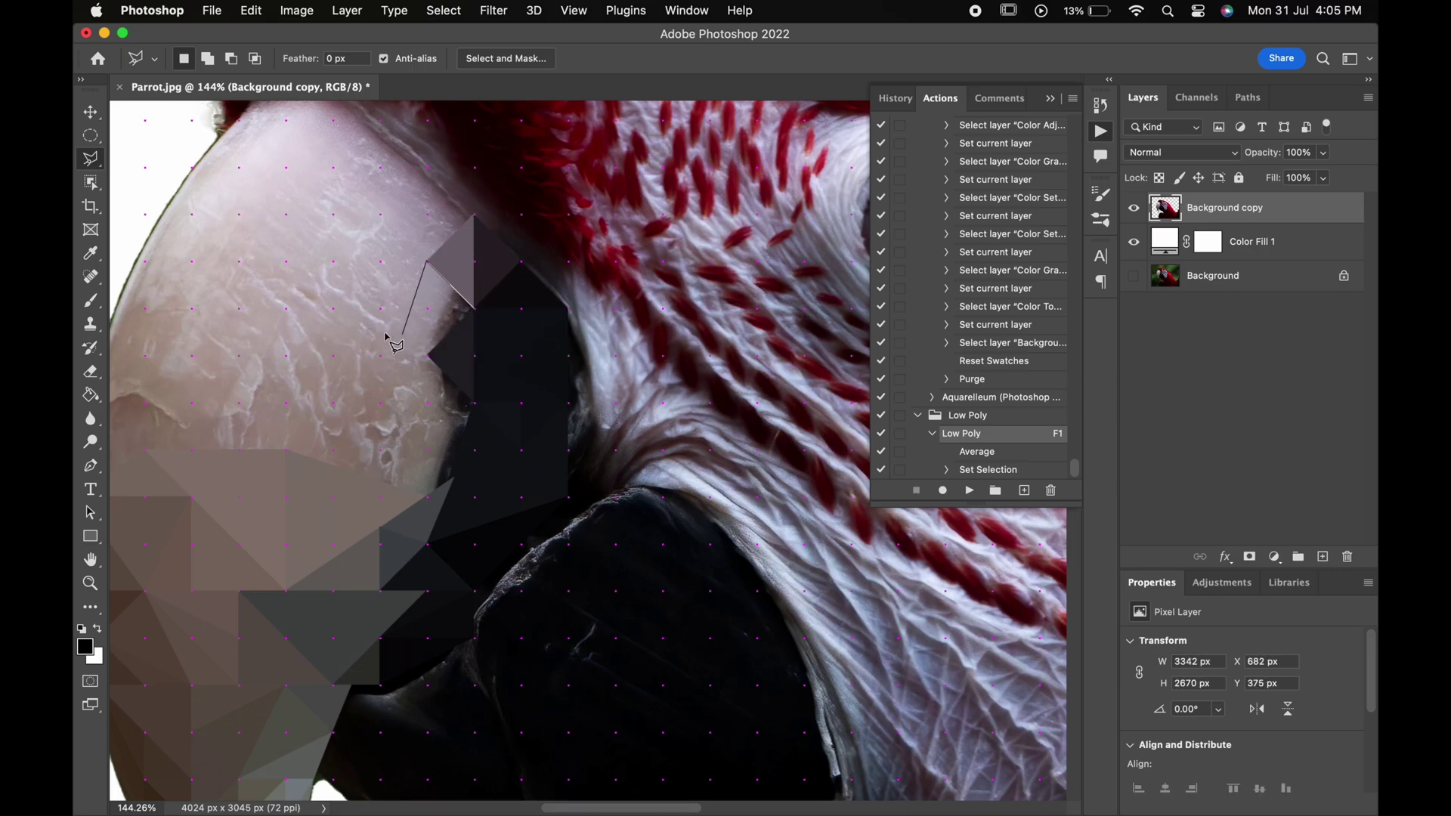
{"action": "left_click", "coordinate": [379, 356]}
{"action": "key", "text": "F1"}
{"action": "left_click", "coordinate": [427, 355]}
{"action": "left_click", "coordinate": [428, 355]}
{"action": "key", "text": "F1"}
Average the narrow triangles between the dark patch and the brown facets of the upper beak
{"action": "left_click", "coordinate": [427, 402]}
{"action": "left_click", "coordinate": [456, 476]}
{"action": "left_click", "coordinate": [427, 495]}
{"action": "left_click", "coordinate": [427, 402]}
{"action": "key", "text": "F1"}
{"action": "left_click", "coordinate": [427, 355]}
{"action": "key", "text": "F1"}
Average the brown triangles beside the dark patch and the pale two-cell-high triangles directly above them
{"action": "left_click", "coordinate": [427, 355]}
{"action": "left_click", "coordinate": [379, 355]}
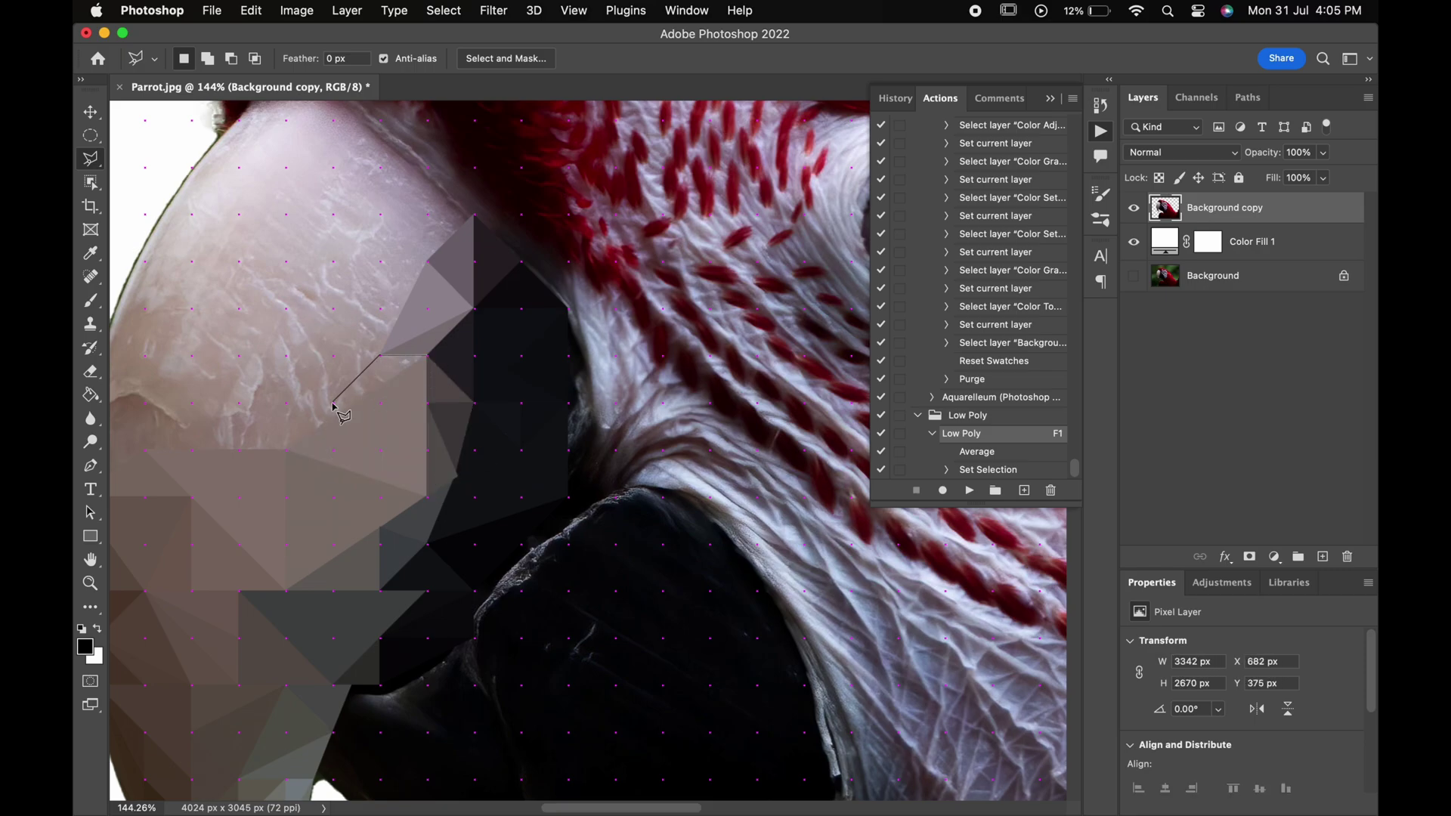
{"action": "left_click", "coordinate": [427, 355]}
{"action": "key", "text": "F1"}
{"action": "left_click", "coordinate": [334, 260]}
{"action": "left_click", "coordinate": [379, 356]}
{"action": "key", "text": "F1"}
{"action": "left_click", "coordinate": [191, 356]}
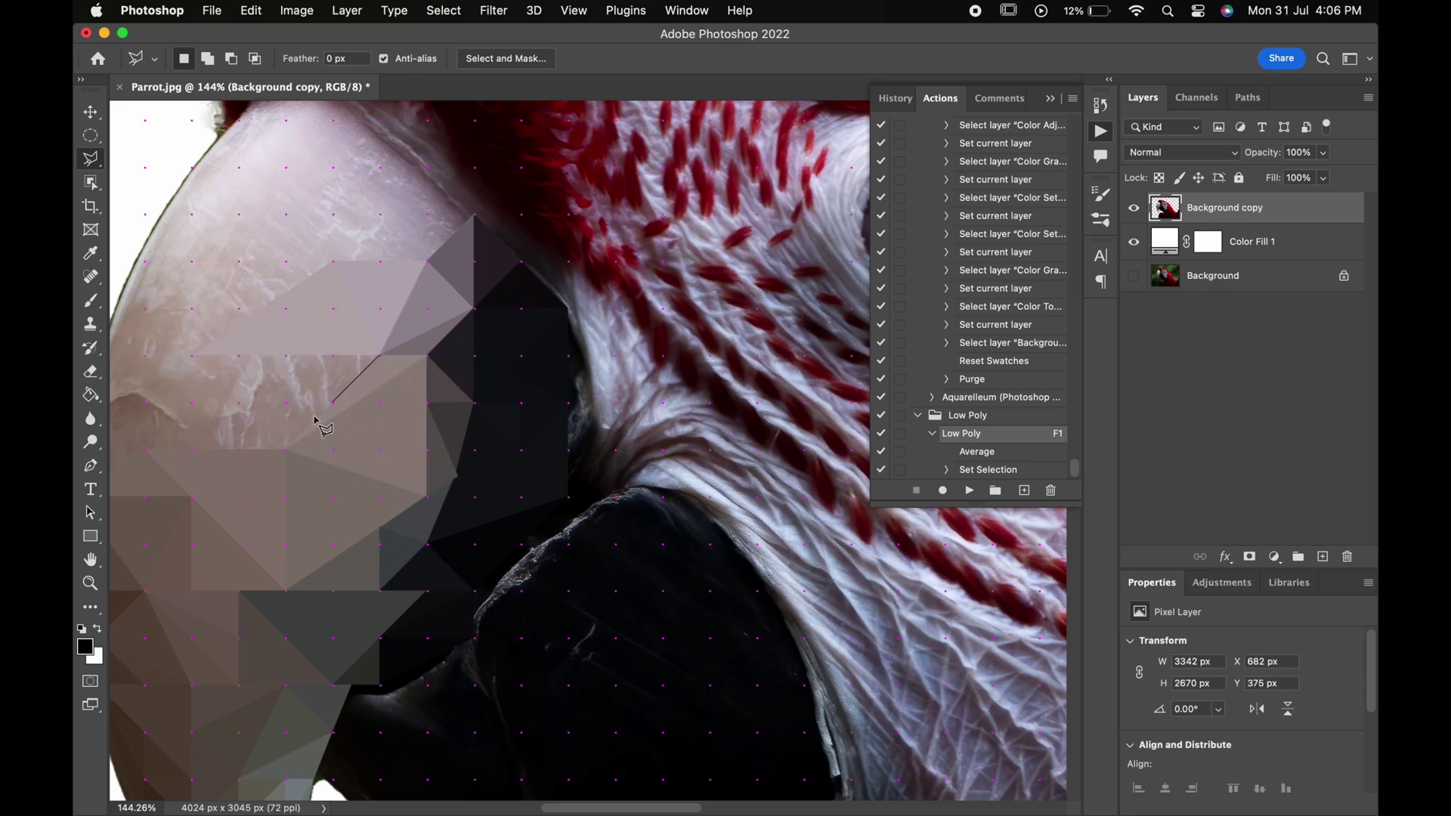
{"action": "key", "text": "F1"}
Average the triangles joining the brown middle facets to the outer edge of the upper beak
{"action": "scroll", "coordinate": [423, 378], "scroll_direction": "left", "scroll_amount": 7}
{"action": "left_click", "coordinate": [470, 390]}
{"action": "left_click", "coordinate": [563, 484]}
{"action": "left_click", "coordinate": [425, 484]}
{"action": "left_click", "coordinate": [469, 390]}
{"action": "key", "text": "F1"}
{"action": "left_click", "coordinate": [470, 390]}
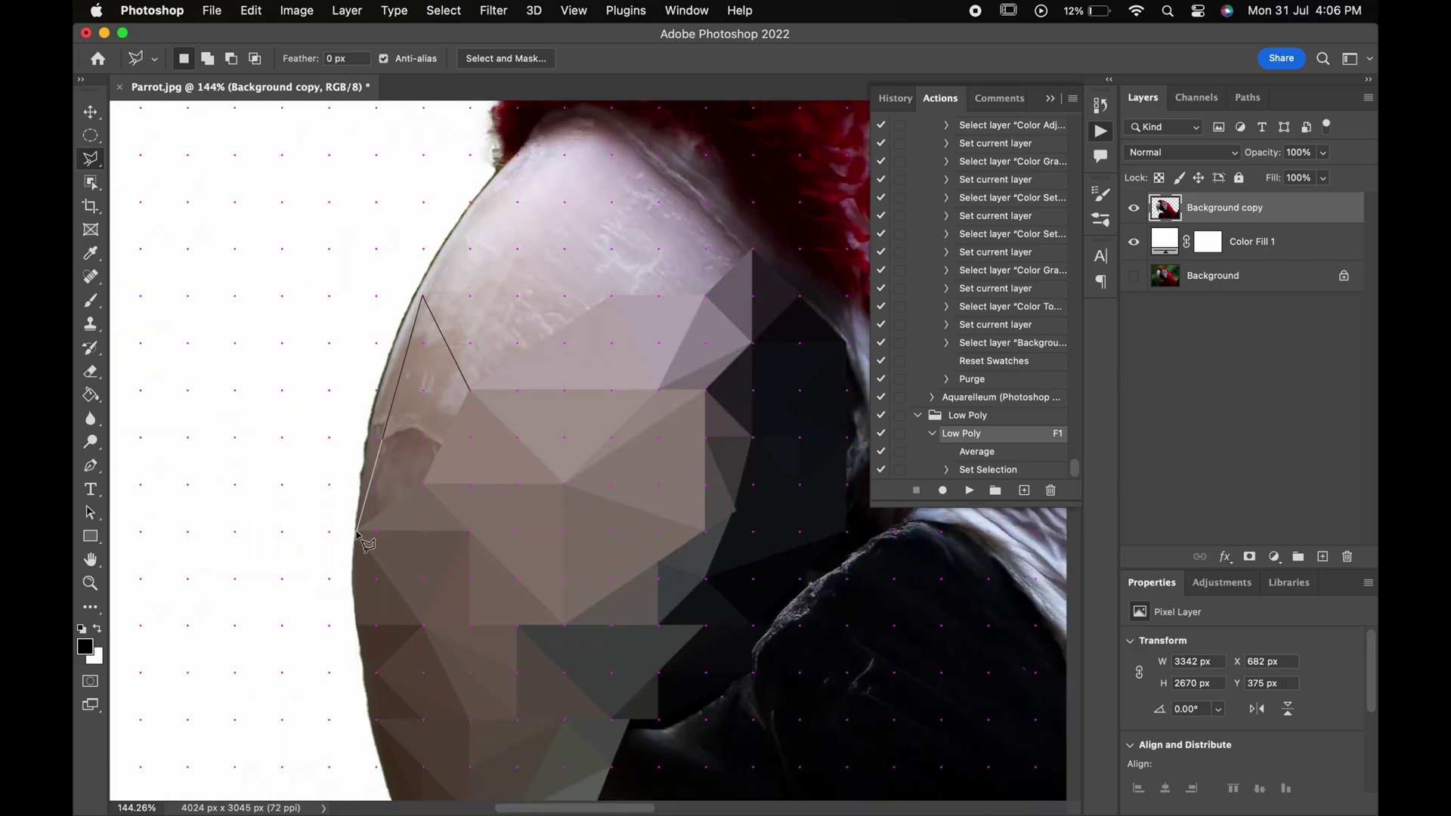
{"action": "left_click", "coordinate": [378, 484]}
{"action": "left_click", "coordinate": [469, 390]}
{"action": "key", "text": "F1"}
{"action": "left_click", "coordinate": [423, 297]}
{"action": "key", "text": "F1"}
Average the pale two-cell-high row across the upper beak, including the mauve triangle reaching the dark patch's tip
{"action": "left_click", "coordinate": [423, 295]}
{"action": "left_click", "coordinate": [469, 201]}
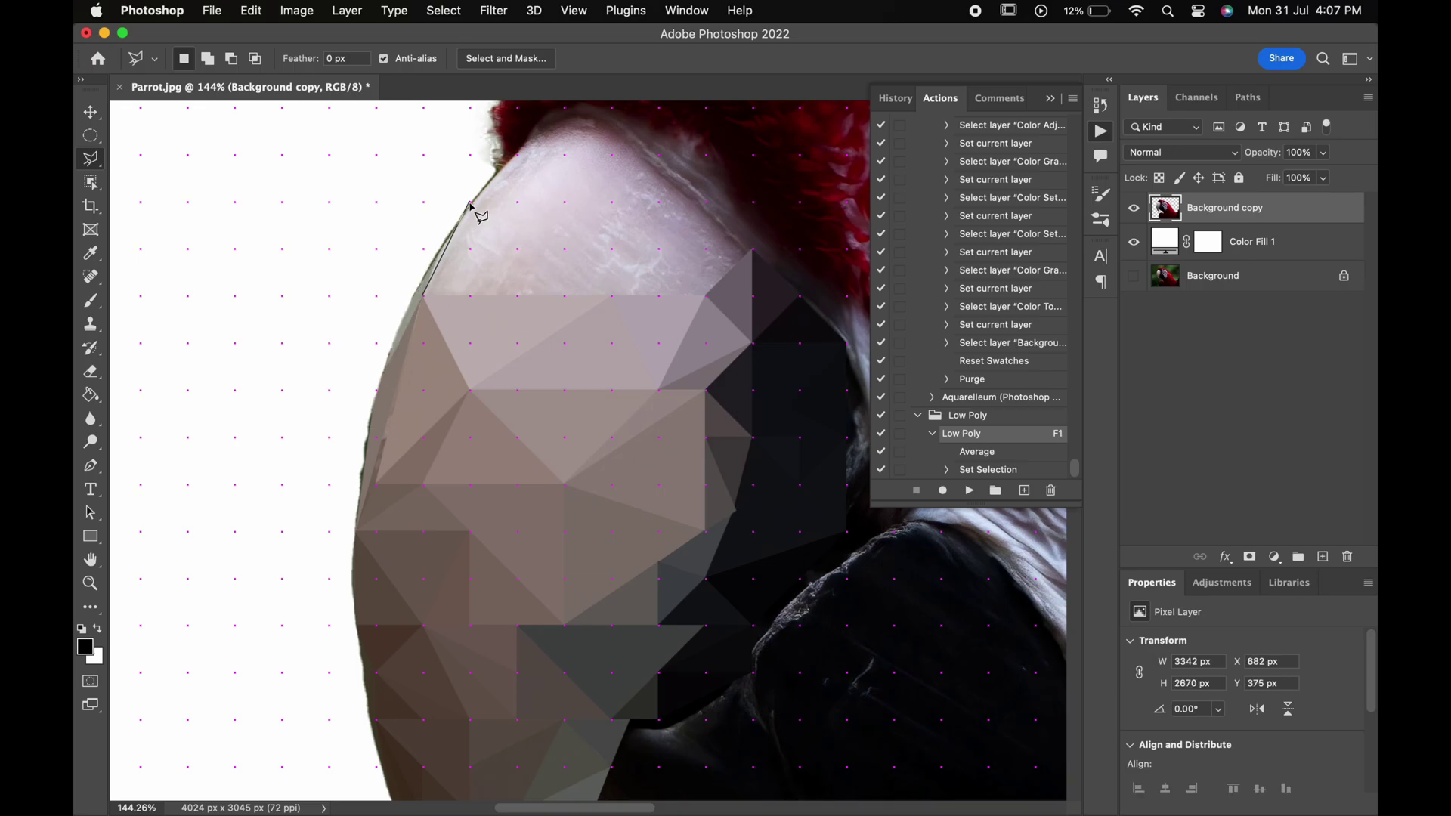
{"action": "left_click", "coordinate": [659, 296]}
{"action": "left_click", "coordinate": [423, 295]}
{"action": "key", "text": "F1"}
{"action": "left_click", "coordinate": [752, 250]}
{"action": "left_click", "coordinate": [658, 296]}
{"action": "key", "text": "F1"}
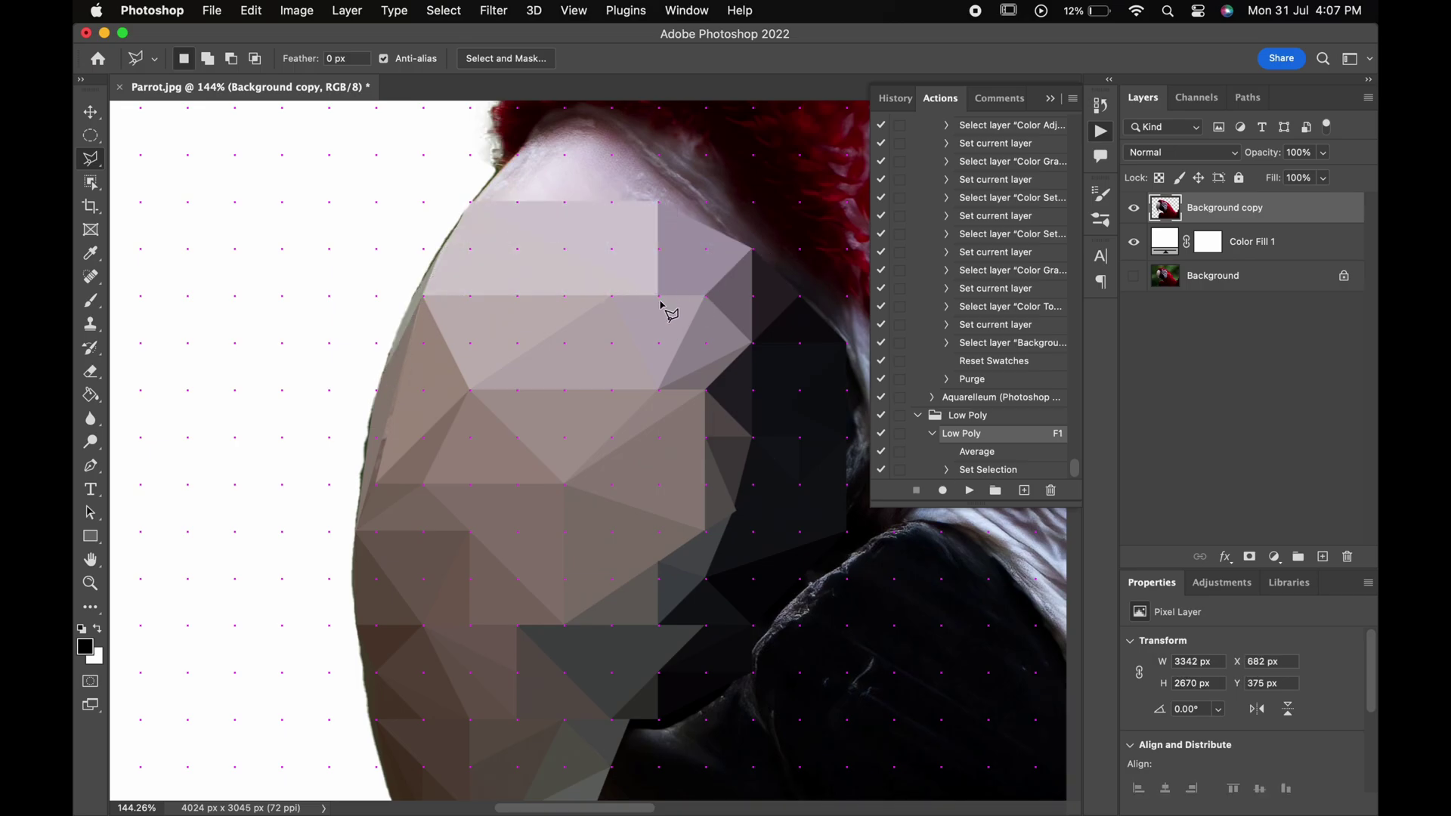
Average the triangles at the beak's top, along its border with the red feathers, and the first white face triangle
{"action": "scroll", "coordinate": [513, 300], "scroll_direction": "down", "scroll_amount": 3}
{"action": "left_click", "coordinate": [447, 234]}
{"action": "left_click", "coordinate": [478, 234]}
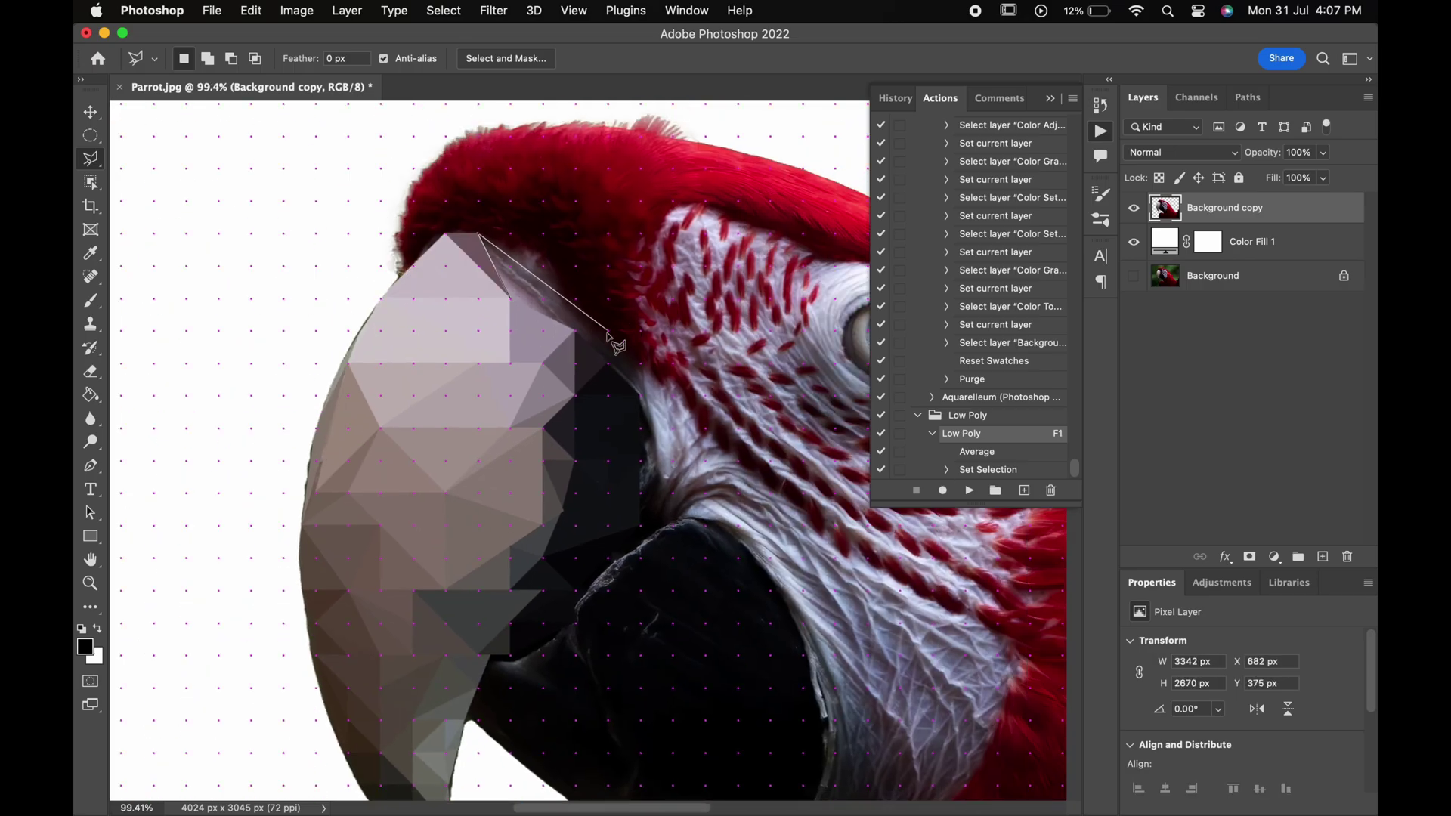
{"action": "scroll", "coordinate": [522, 310], "scroll_direction": "right", "scroll_amount": 3}
{"action": "scroll", "coordinate": [522, 310], "scroll_direction": "down", "scroll_amount": 2}
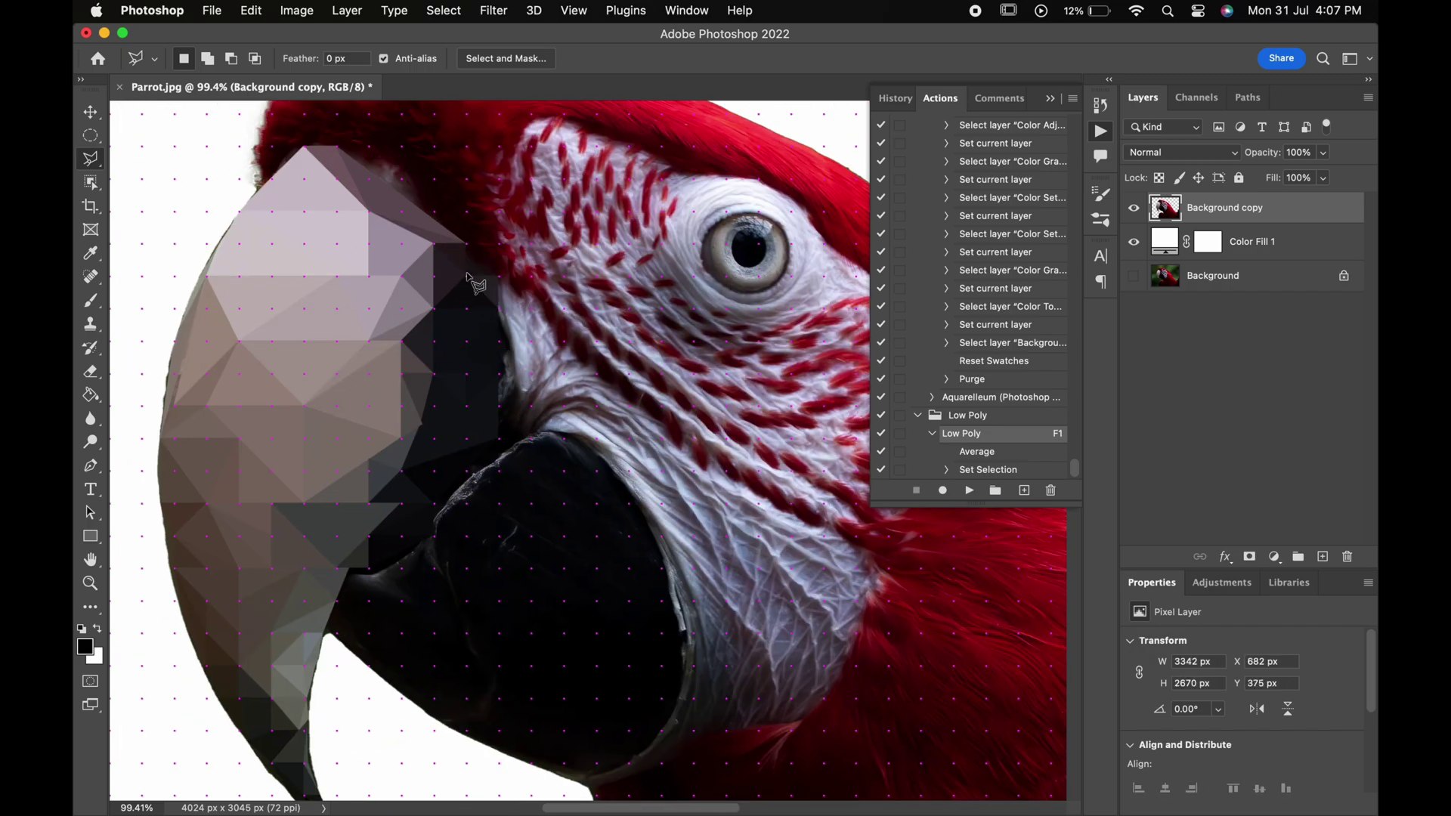
{"action": "scroll", "coordinate": [471, 219], "scroll_direction": "right", "scroll_amount": 3}
{"action": "left_click", "coordinate": [425, 331]}
{"action": "key", "text": "F1"}
Average the downward-pointing white face triangle beside the dark patch and the black triangle above the lower beak
{"action": "left_click", "coordinate": [424, 330]}
{"action": "left_click", "coordinate": [425, 425]}
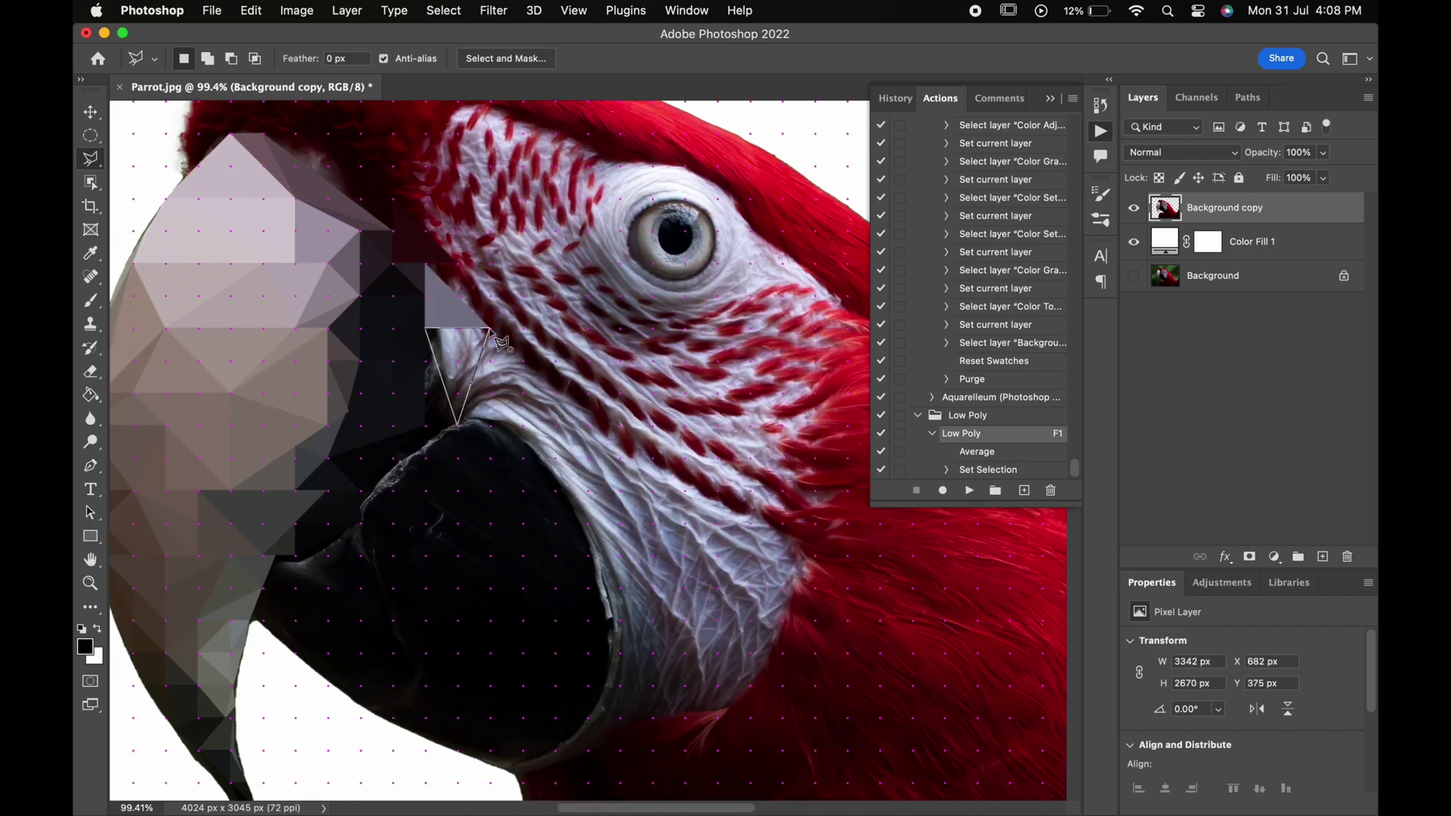
{"action": "left_click", "coordinate": [457, 425]}
{"action": "left_click", "coordinate": [424, 331]}
{"action": "key", "text": "F1"}
{"action": "left_click", "coordinate": [458, 425]}
{"action": "left_click", "coordinate": [347, 511]}
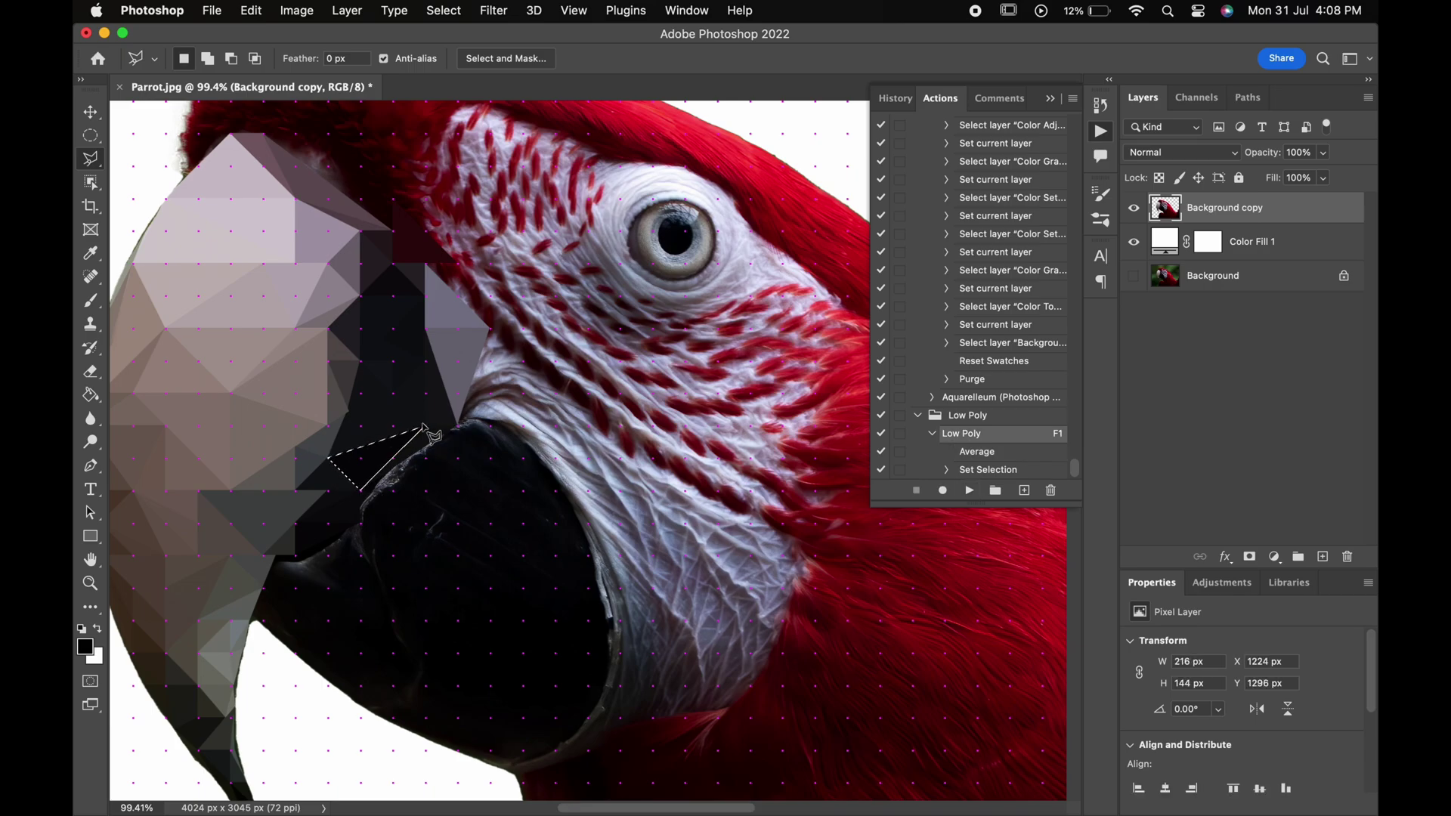
Average the dark red forehead triangles directly above the top of the beak
{"action": "scroll", "coordinate": [489, 452], "scroll_direction": "down", "scroll_amount": 3}
{"action": "scroll", "coordinate": [484, 449], "scroll_direction": "up", "scroll_amount": 2}
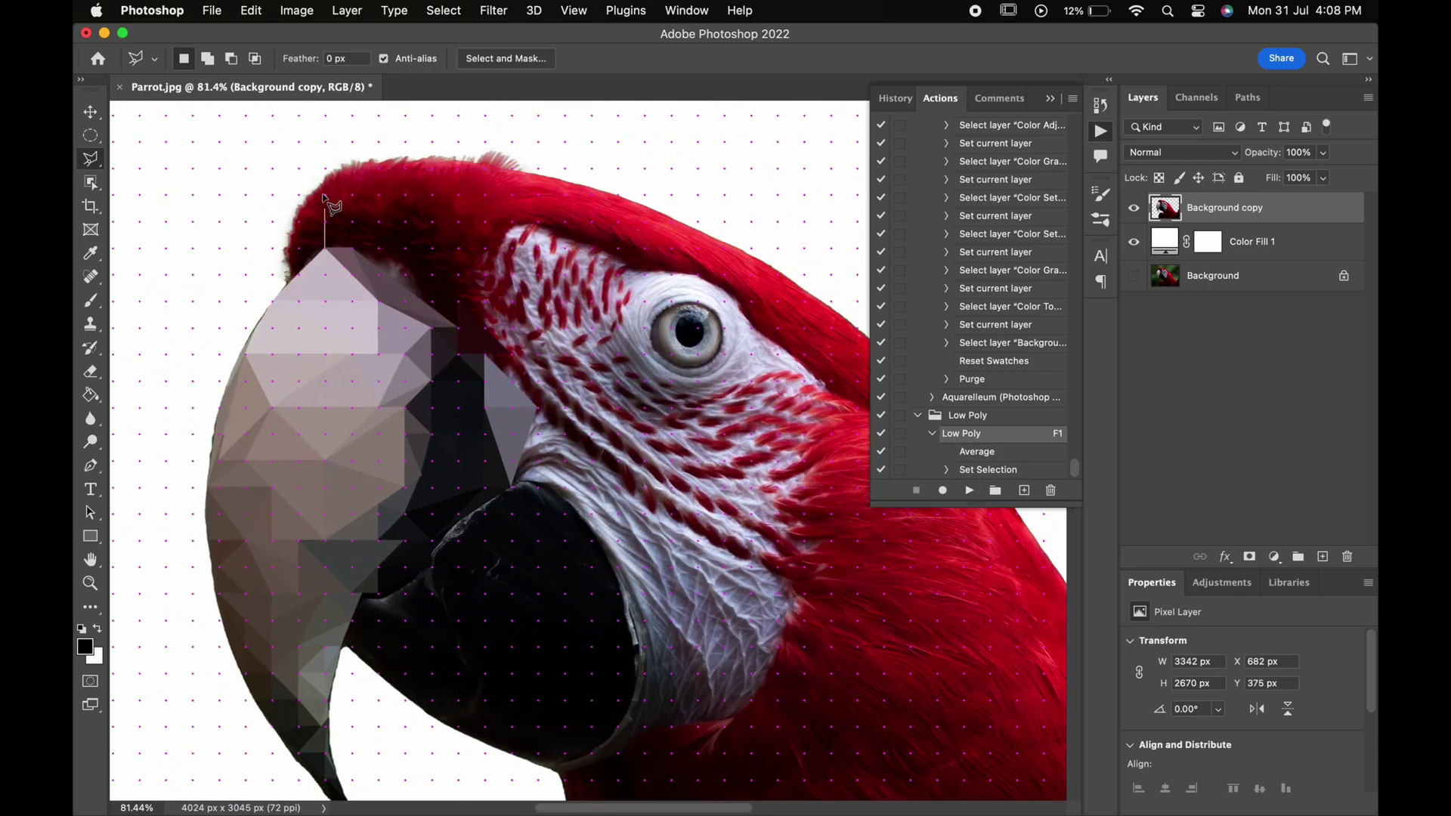
{"action": "left_click", "coordinate": [325, 247]}
{"action": "key", "text": "F1"}
{"action": "left_click", "coordinate": [324, 248]}
{"action": "left_click", "coordinate": [432, 247]}
{"action": "left_click", "coordinate": [325, 248]}
{"action": "key", "text": "F1"}
{"action": "left_click", "coordinate": [432, 308]}
{"action": "left_click", "coordinate": [432, 247]}
{"action": "key", "text": "F1"}
Average the adjoining red triangles along the crown above the front of the white face
{"action": "left_click", "coordinate": [432, 247]}
{"action": "left_click", "coordinate": [514, 204]}
{"action": "left_click", "coordinate": [431, 160]}
{"action": "left_click", "coordinate": [432, 247]}
{"action": "key", "text": "F1"}
{"action": "left_click", "coordinate": [431, 162]}
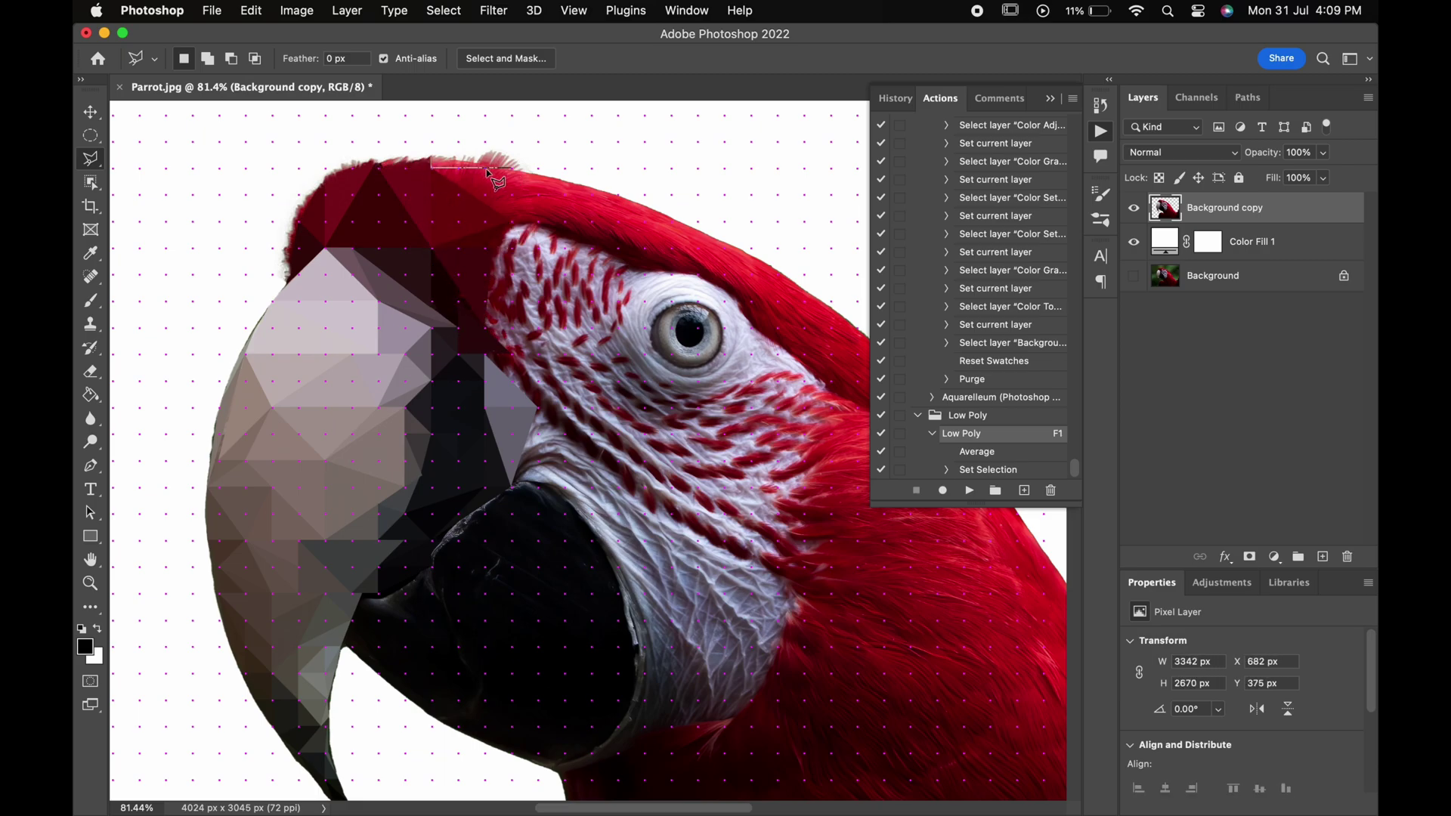
{"action": "double_click", "coordinate": [572, 225]}
{"action": "key", "text": "F1"}
Average the triangle along the red brow band and outline the adjoining one above the eye
{"action": "left_click", "coordinate": [498, 170]}
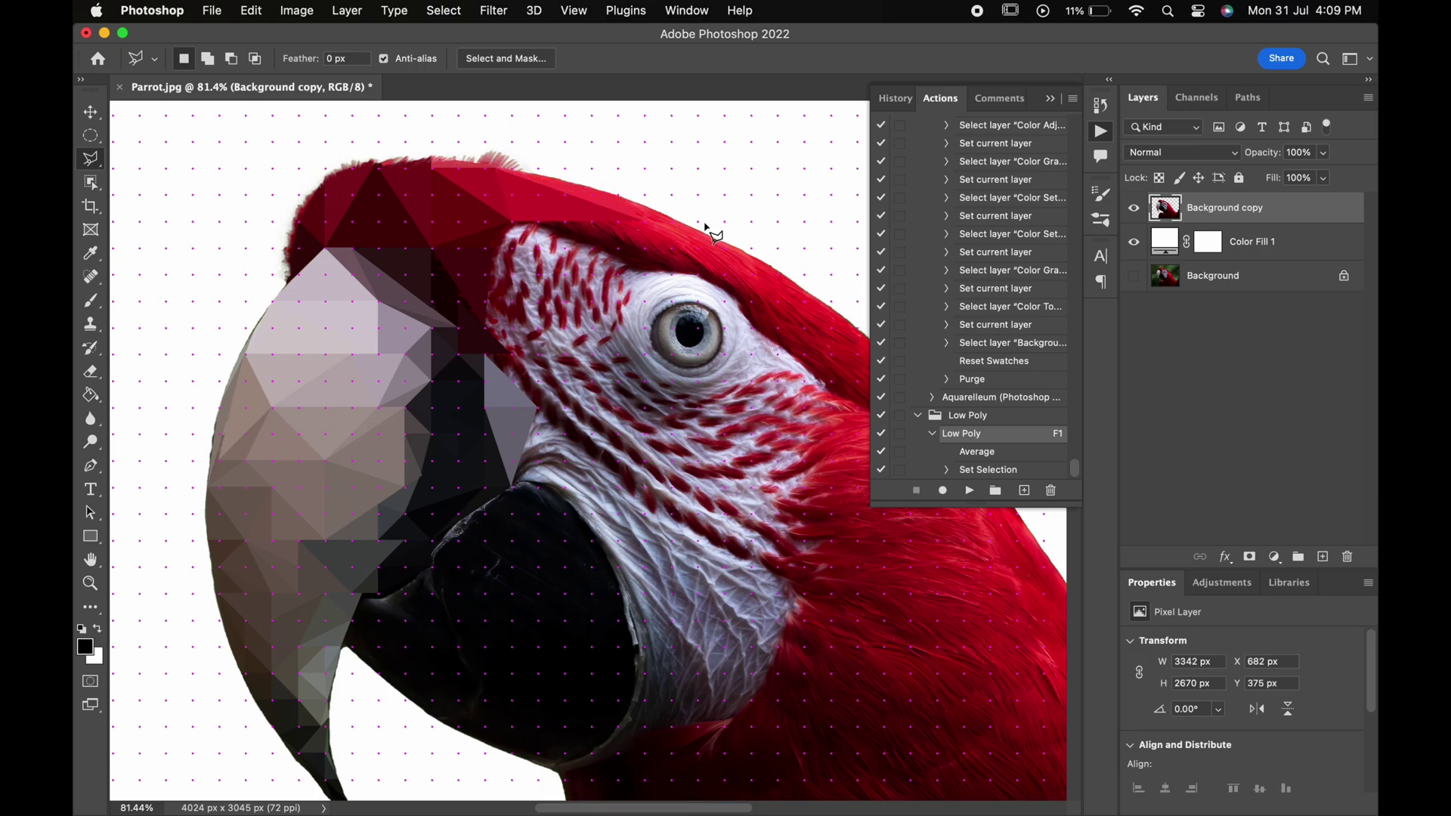
{"action": "left_click", "coordinate": [633, 221]}
{"action": "double_click", "coordinate": [642, 272]}
{"action": "key", "text": "F1"}
{"action": "left_click", "coordinate": [633, 221]}
{"action": "left_click", "coordinate": [643, 273]}
{"action": "left_click", "coordinate": [775, 273]}
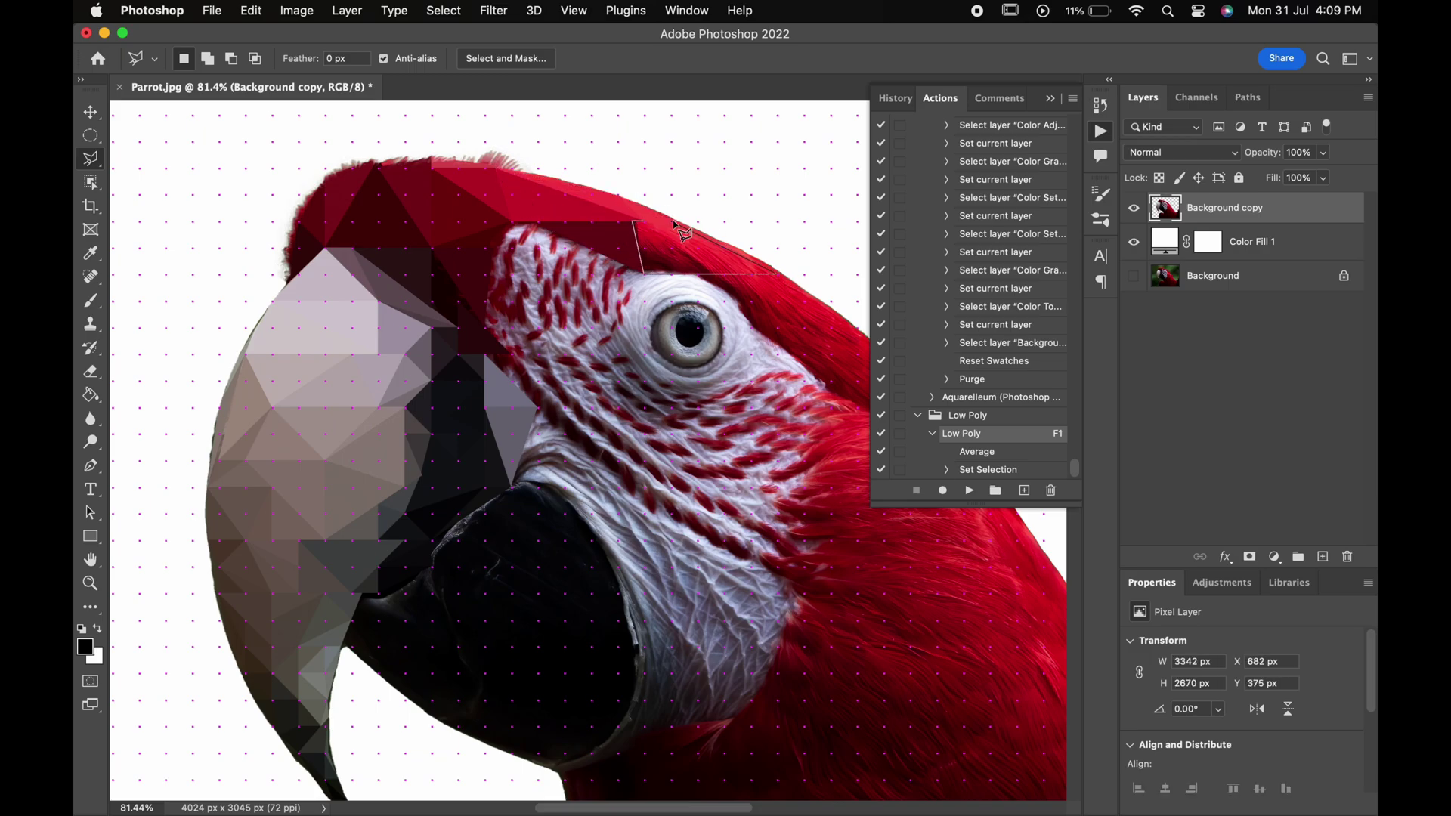
Average the red triangles behind the eye that border the white face
{"action": "scroll", "coordinate": [648, 227], "scroll_direction": "right", "scroll_amount": 5}
{"action": "scroll", "coordinate": [648, 227], "scroll_direction": "up", "scroll_amount": 2}
{"action": "left_click", "coordinate": [570, 266]}
{"action": "left_click", "coordinate": [571, 236]}
{"action": "double_click", "coordinate": [602, 237]}
{"action": "key", "text": "F1"}
{"action": "left_click", "coordinate": [571, 264]}
{"action": "double_click", "coordinate": [694, 301]}
{"action": "key", "text": "F1"}
Average the white triangles around the eye's upper back side
{"action": "left_click", "coordinate": [512, 235]}
{"action": "left_click", "coordinate": [570, 236]}
{"action": "double_click", "coordinate": [571, 296]}
{"action": "key", "text": "F1"}
{"action": "left_click", "coordinate": [541, 277]}
{"action": "left_click", "coordinate": [541, 326]}
{"action": "double_click", "coordinate": [571, 297]}
{"action": "key", "text": "F1"}
Average the pale triangle directly in front of the eye
{"action": "left_click", "coordinate": [450, 265]}
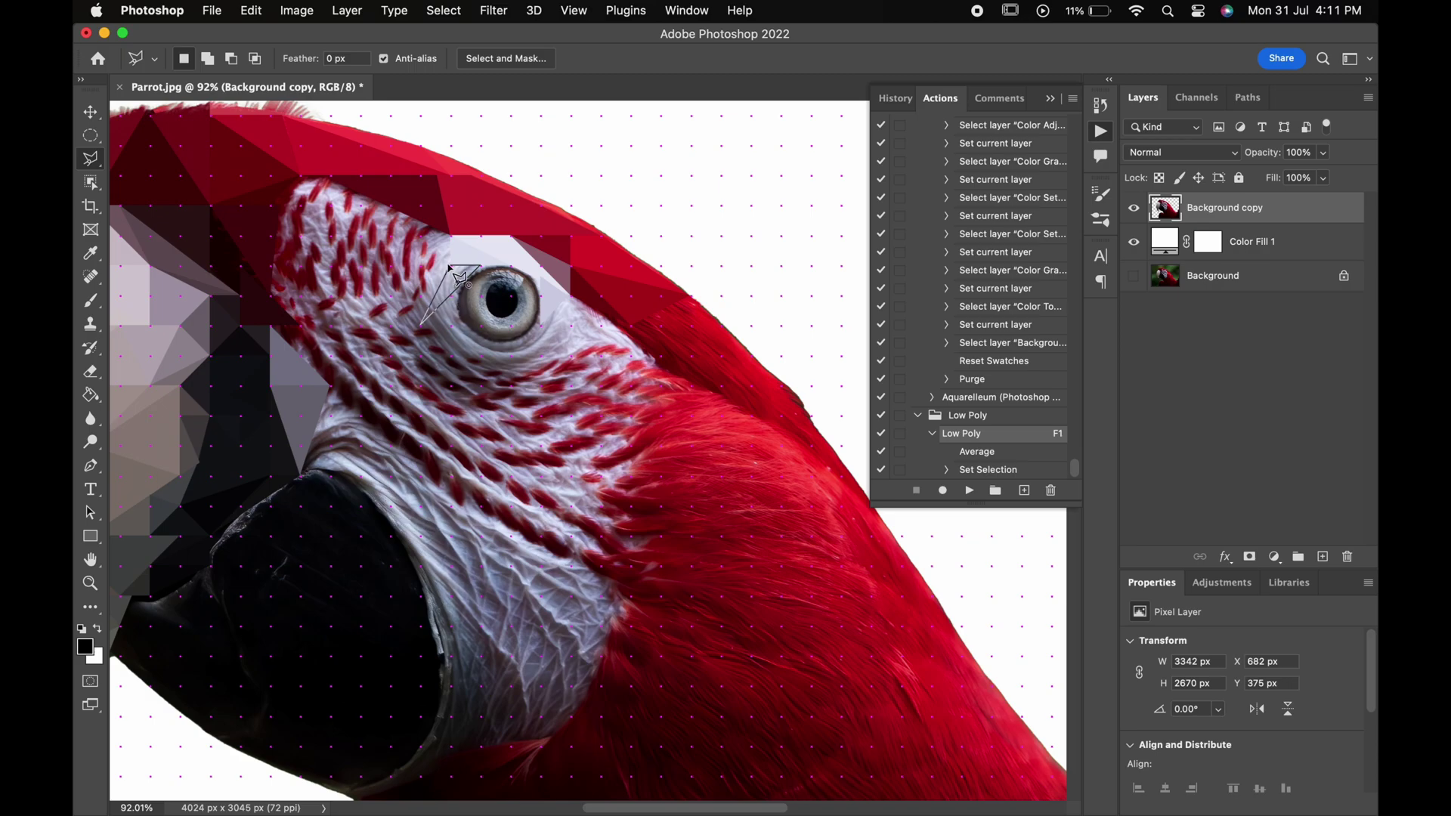
{"action": "left_click", "coordinate": [420, 326]}
{"action": "double_click", "coordinate": [452, 267]}
{"action": "key", "text": "F1"}
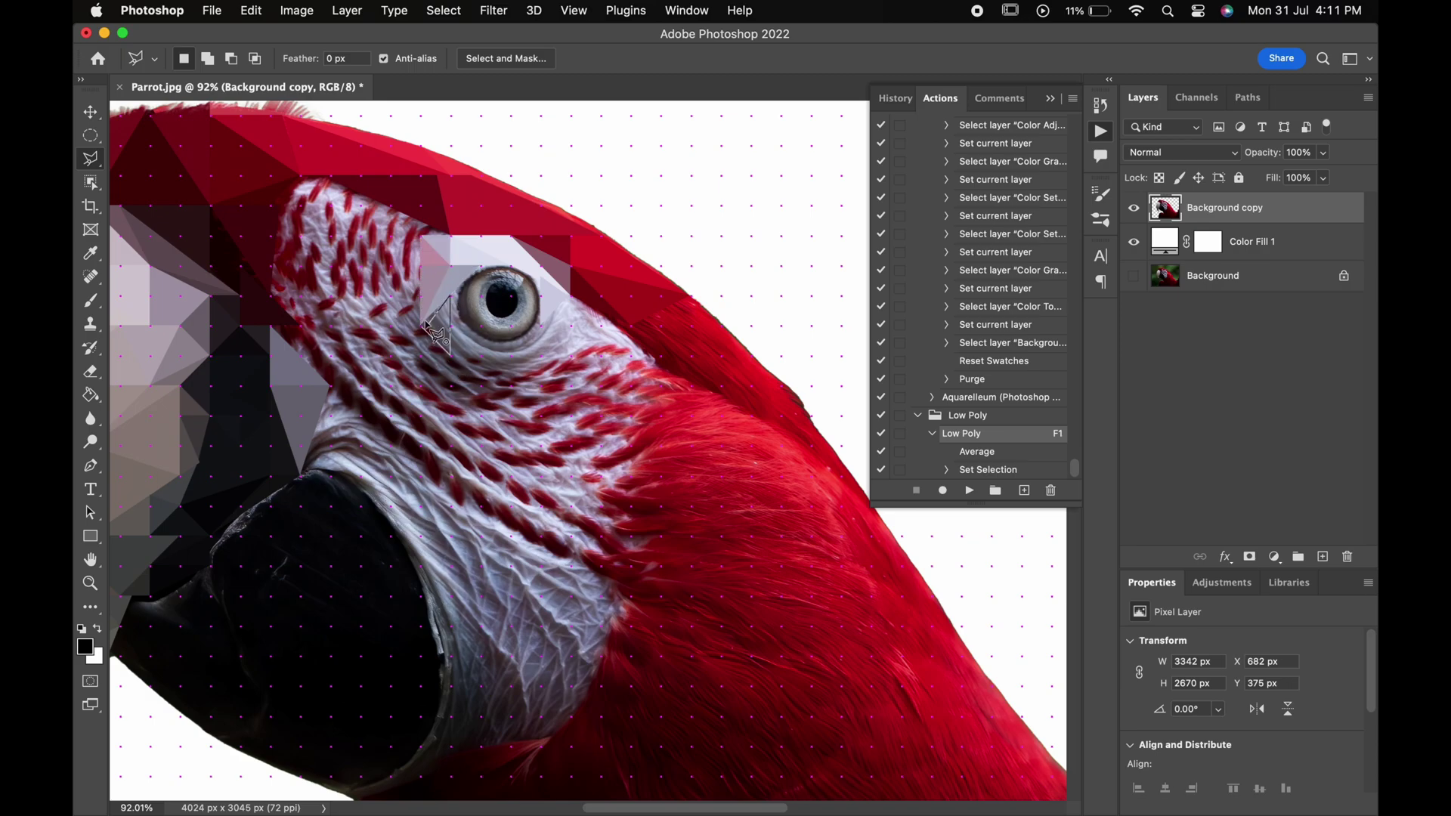
Average the pale triangles directly below and behind the parrot's eye
{"action": "left_click", "coordinate": [510, 383]}
{"action": "double_click", "coordinate": [540, 353]}
{"action": "key", "text": "F1"}
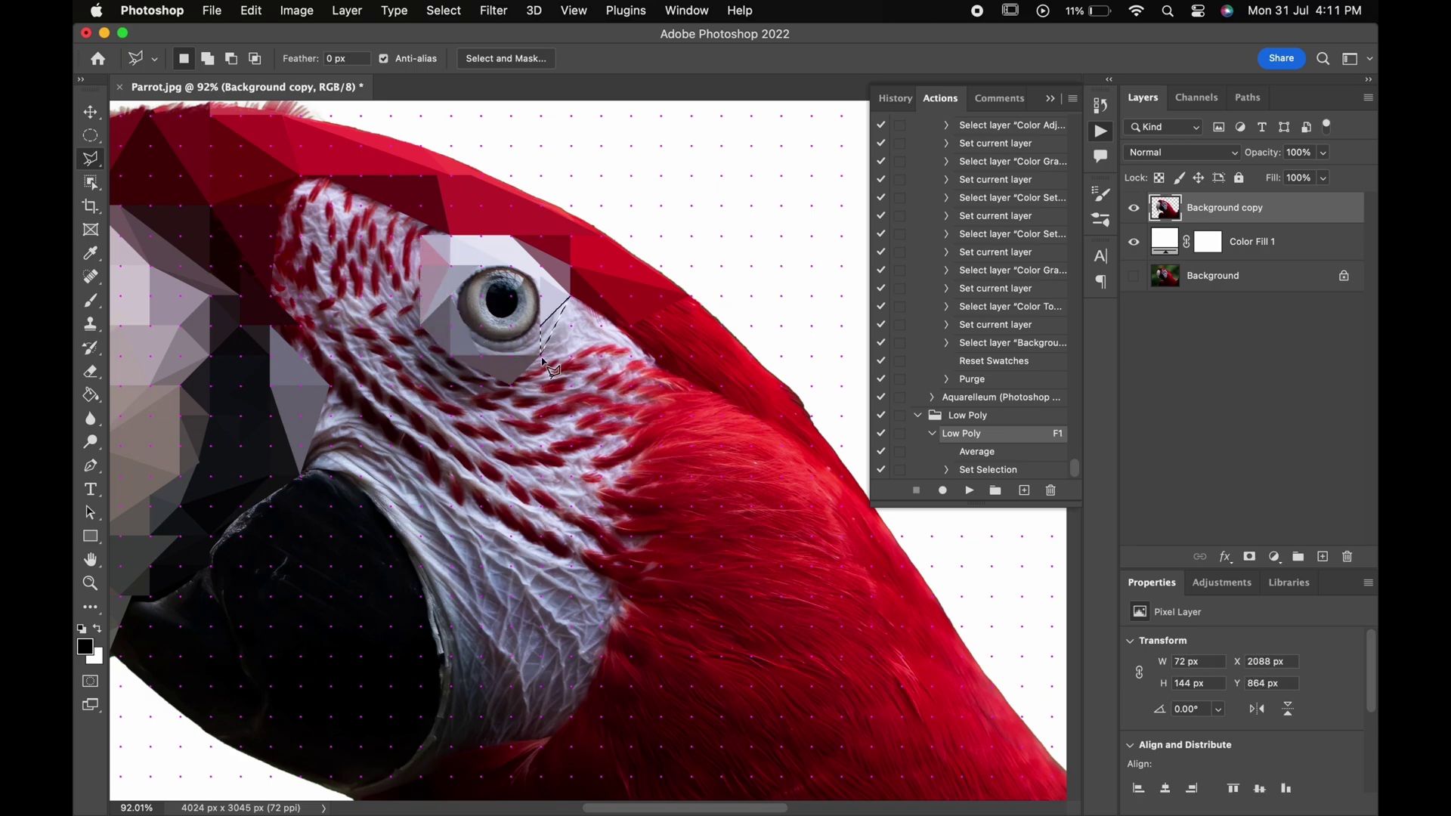
{"action": "double_click", "coordinate": [540, 351]}
{"action": "key", "text": "F1"}
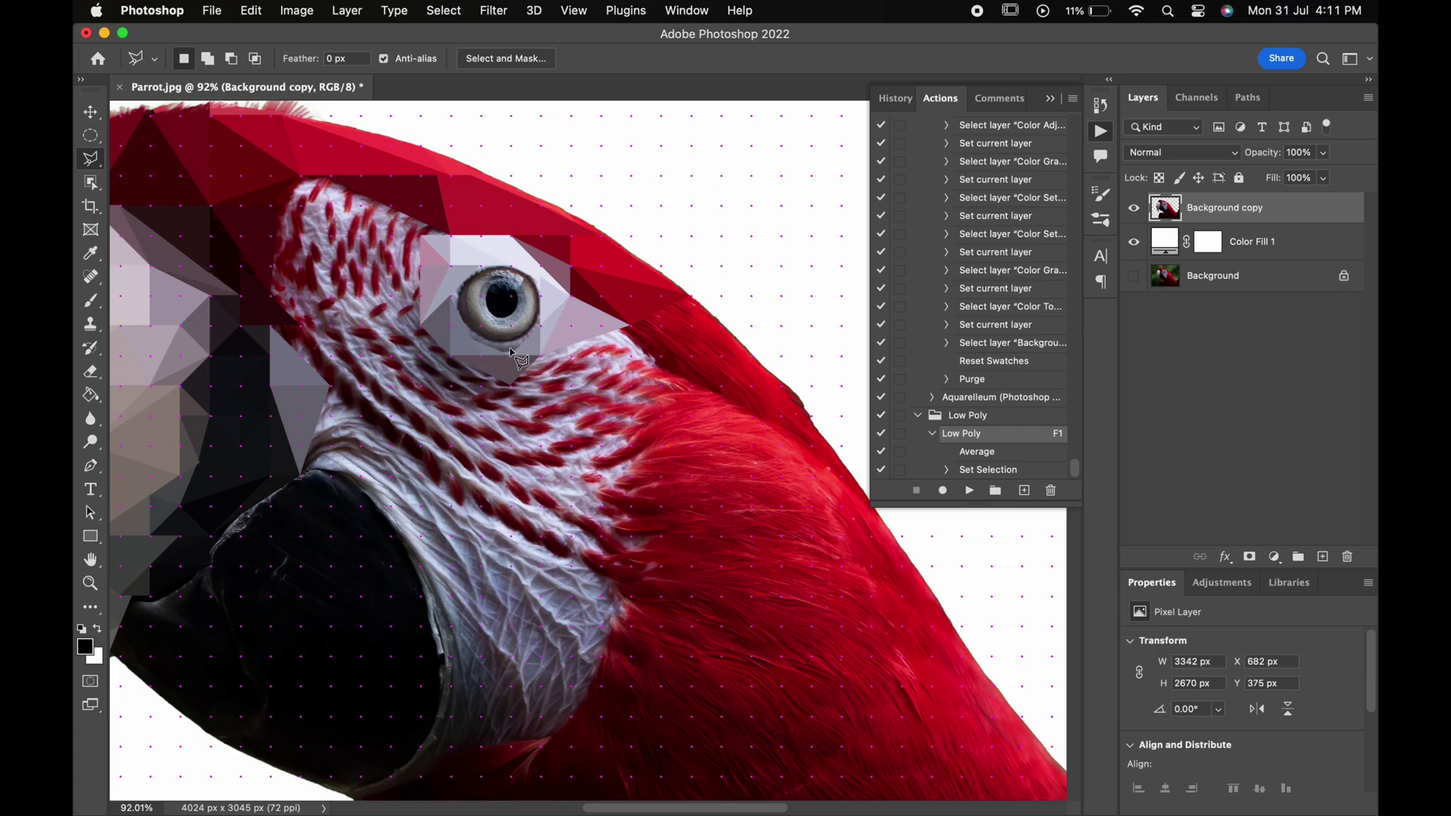
Average the small facets that make up the eye's gray iris ring and the dark pupil
{"action": "left_click", "coordinate": [526, 356]}
{"action": "left_click", "coordinate": [475, 346]}
{"action": "double_click", "coordinate": [484, 293]}
{"action": "key", "text": "F1"}
{"action": "left_click", "coordinate": [481, 295]}
{"action": "double_click", "coordinate": [496, 283]}
{"action": "key", "text": "F1"}
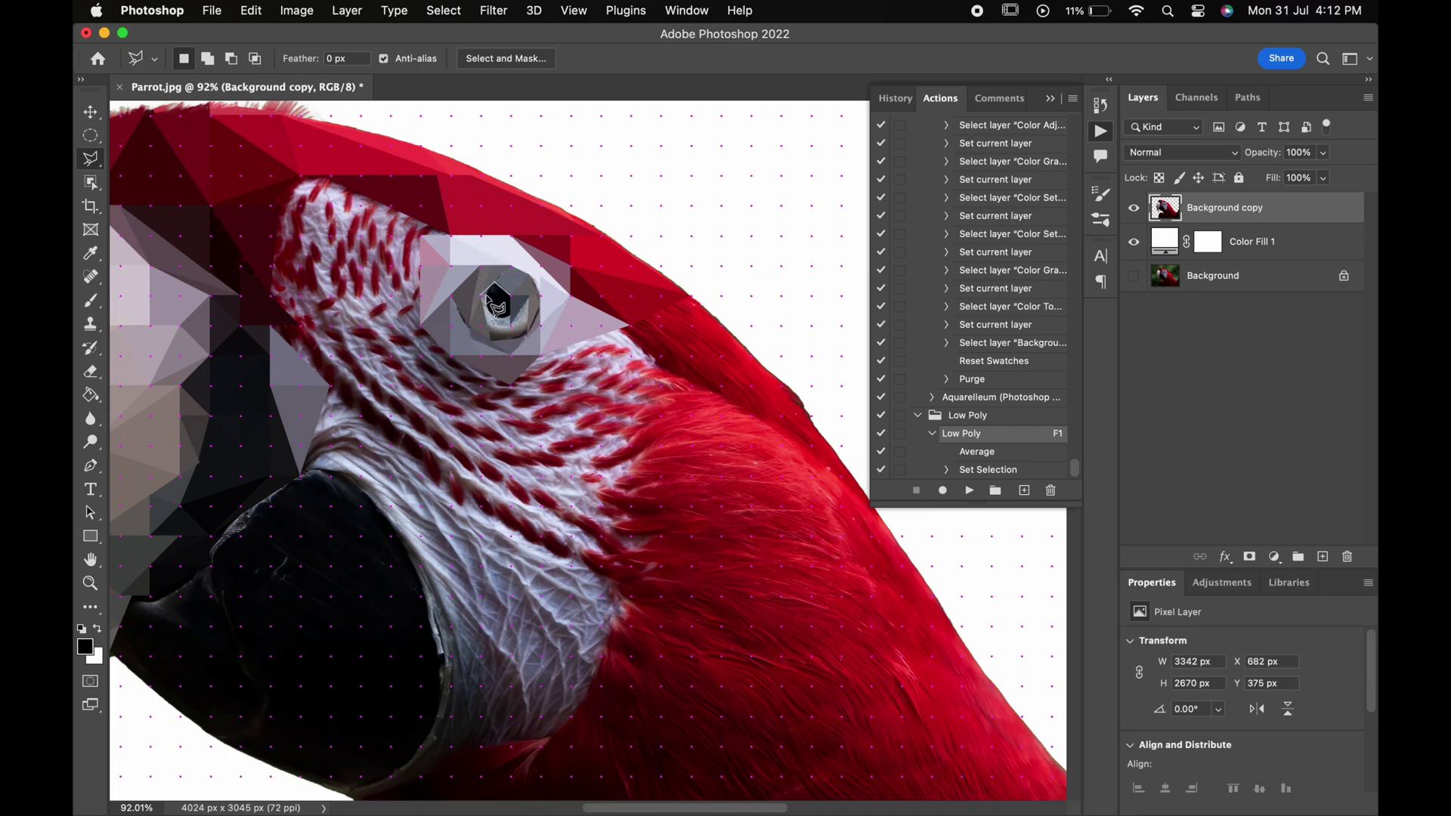
Average the gray-violet cheek triangles running down along the back edge of the black beak
{"action": "left_click", "coordinate": [491, 342]}
{"action": "scroll", "coordinate": [514, 371], "scroll_direction": "down", "scroll_amount": 2}
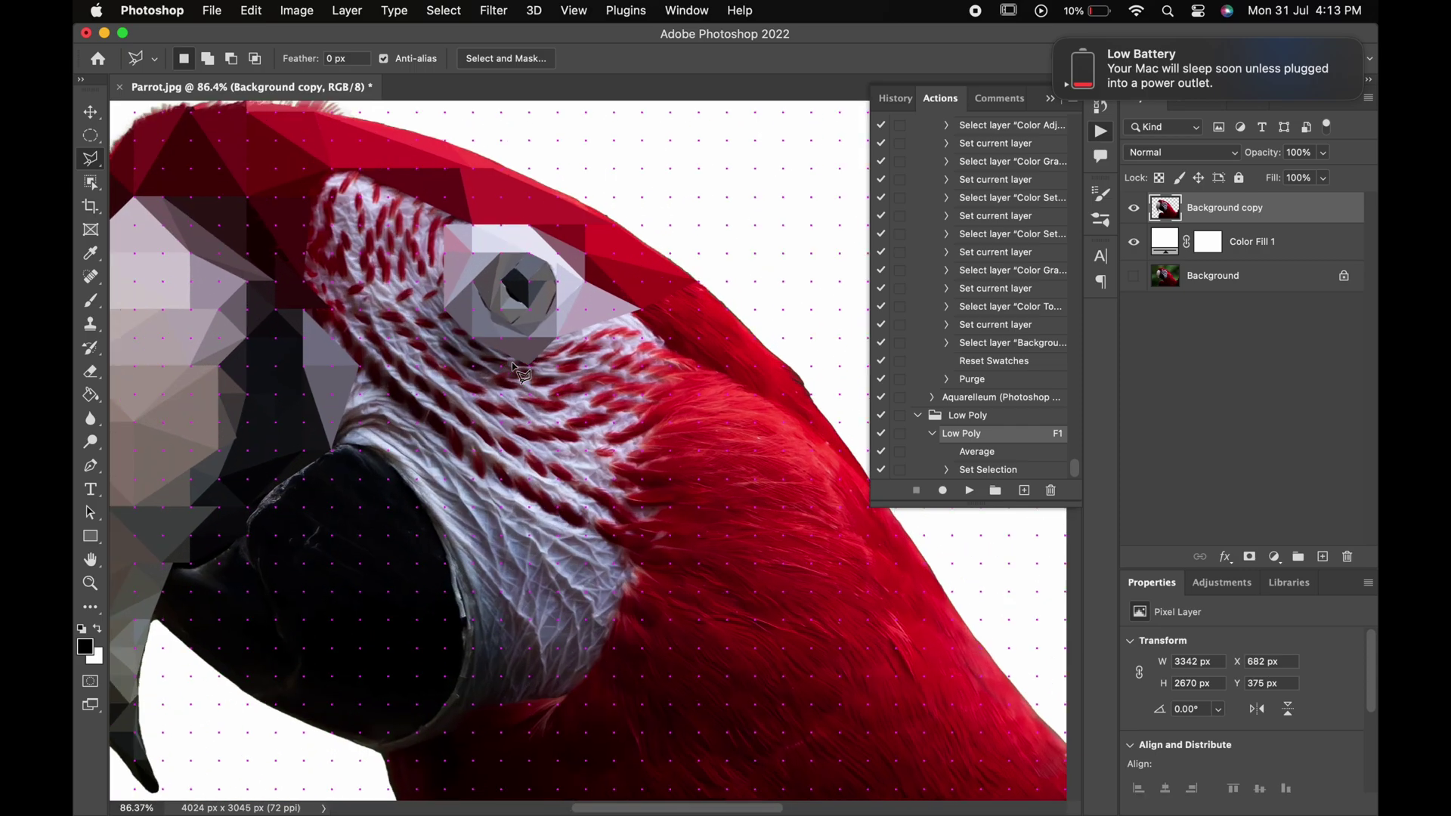
{"action": "double_click", "coordinate": [415, 510]}
{"action": "key", "text": "F1"}
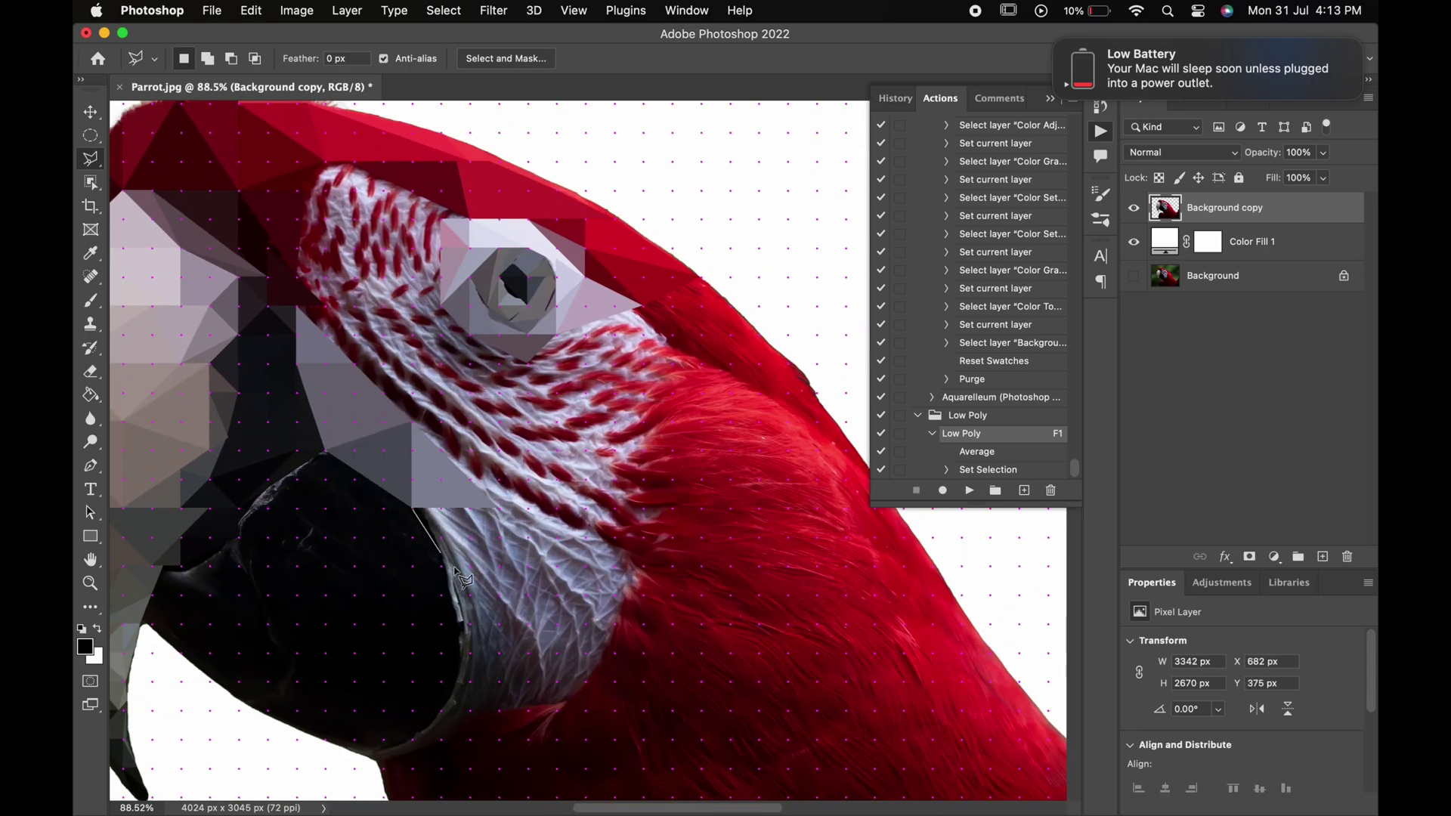
{"action": "left_click", "coordinate": [415, 511]}
{"action": "key", "text": "F1"}
{"action": "left_click", "coordinate": [529, 508]}
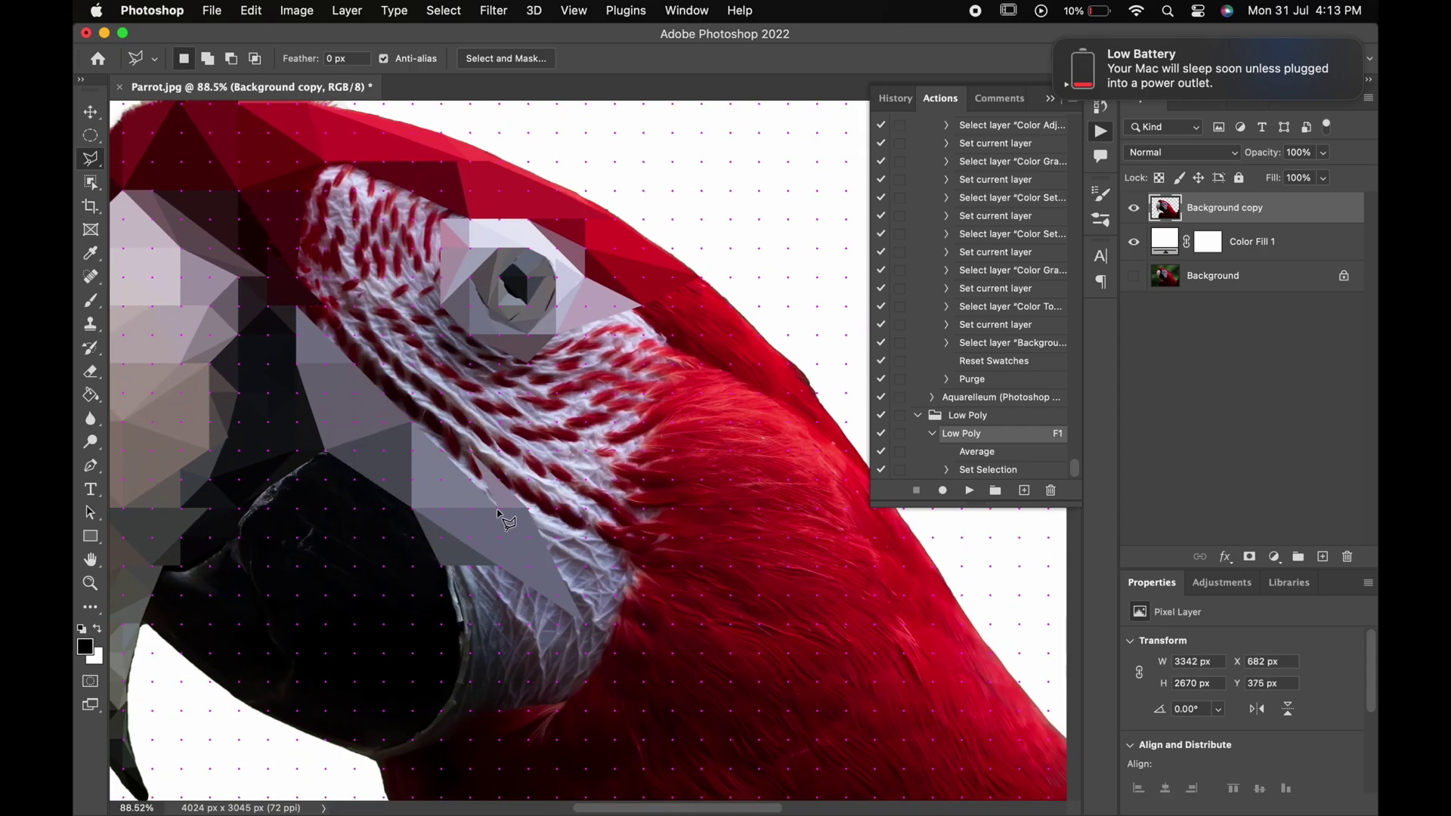
{"action": "double_click", "coordinate": [587, 681]}
{"action": "key", "text": "F1"}
Average the remaining triangles in the lower corner of the white cheek, between the black beak and the red feathers
{"action": "left_click", "coordinate": [587, 680]}
{"action": "left_click", "coordinate": [490, 611]}
{"action": "double_click", "coordinate": [499, 710]}
{"action": "key", "text": "F1"}
{"action": "left_click", "coordinate": [499, 710]}
{"action": "left_click", "coordinate": [469, 624]}
{"action": "left_click", "coordinate": [440, 739]}
{"action": "double_click", "coordinate": [499, 711]}
{"action": "key", "text": "F1"}
Average the dark triangles along the bottom edge of the black beak
{"action": "left_click", "coordinate": [441, 711]}
{"action": "left_click", "coordinate": [329, 710]}
{"action": "double_click", "coordinate": [459, 655]}
{"action": "key", "text": "F1"}
{"action": "left_click", "coordinate": [461, 653]}
{"action": "left_click", "coordinate": [268, 711]}
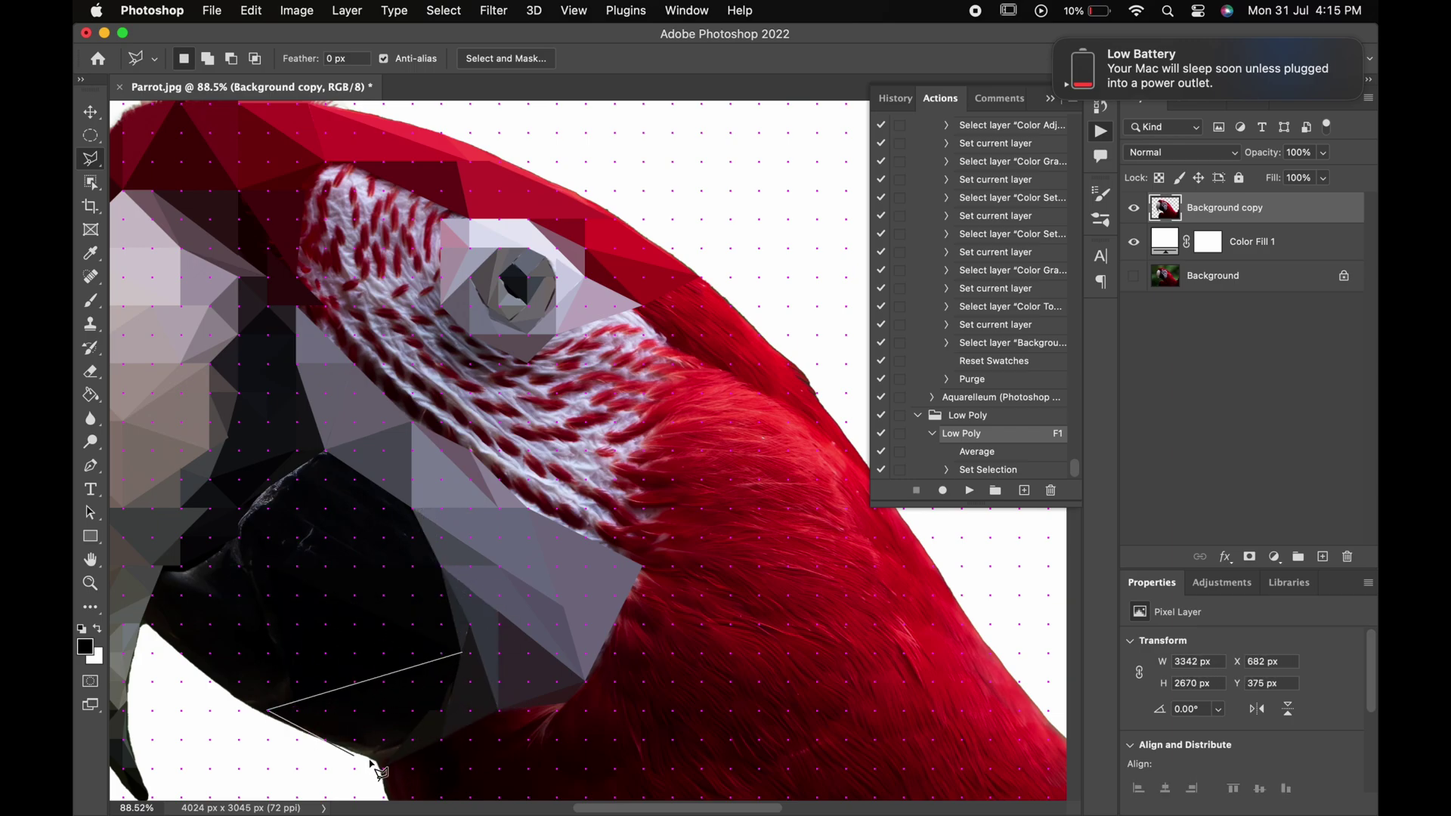
{"action": "left_click", "coordinate": [465, 654]}
{"action": "key", "text": "F1"}
Average the dark triangles at the front and upper part of the black beak
{"action": "left_click", "coordinate": [155, 568]}
{"action": "left_click", "coordinate": [139, 624]}
{"action": "left_click", "coordinate": [265, 624]}
{"action": "left_click", "coordinate": [155, 568]}
{"action": "key", "text": "F1"}
{"action": "left_click", "coordinate": [275, 538]}
{"action": "left_click", "coordinate": [238, 538]}
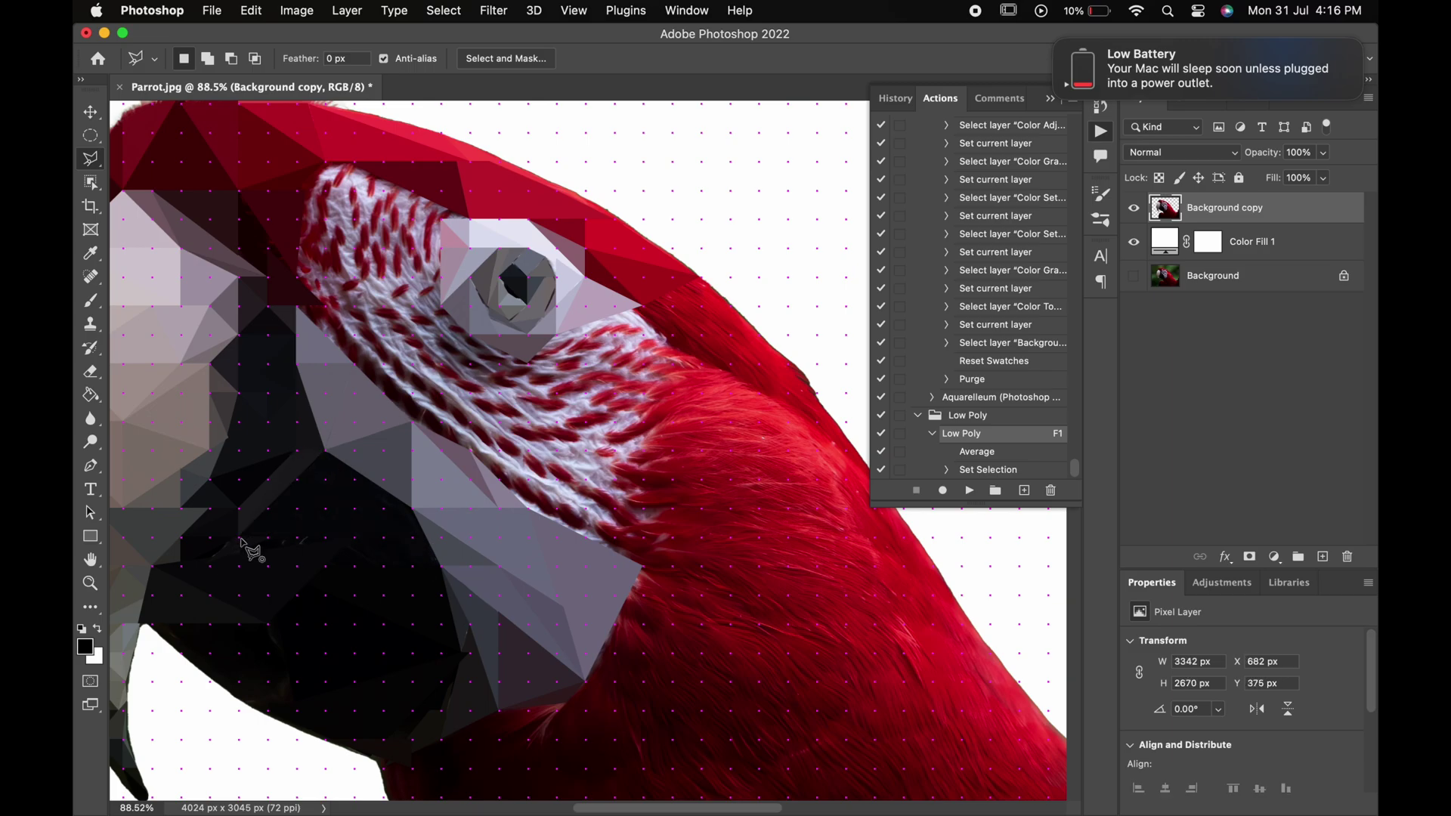
Average the dark red throat triangle just beneath the beak
{"action": "scroll", "coordinate": [252, 549], "scroll_direction": "down", "scroll_amount": 5}
{"action": "left_click", "coordinate": [356, 540]}
{"action": "left_click", "coordinate": [449, 695]}
{"action": "double_click", "coordinate": [400, 702]}
{"action": "key", "text": "F1"}
Average the bright red triangle and the thin edge facet beside the white notch under the beak
{"action": "double_click", "coordinate": [381, 638]}
{"action": "key", "text": "F1"}
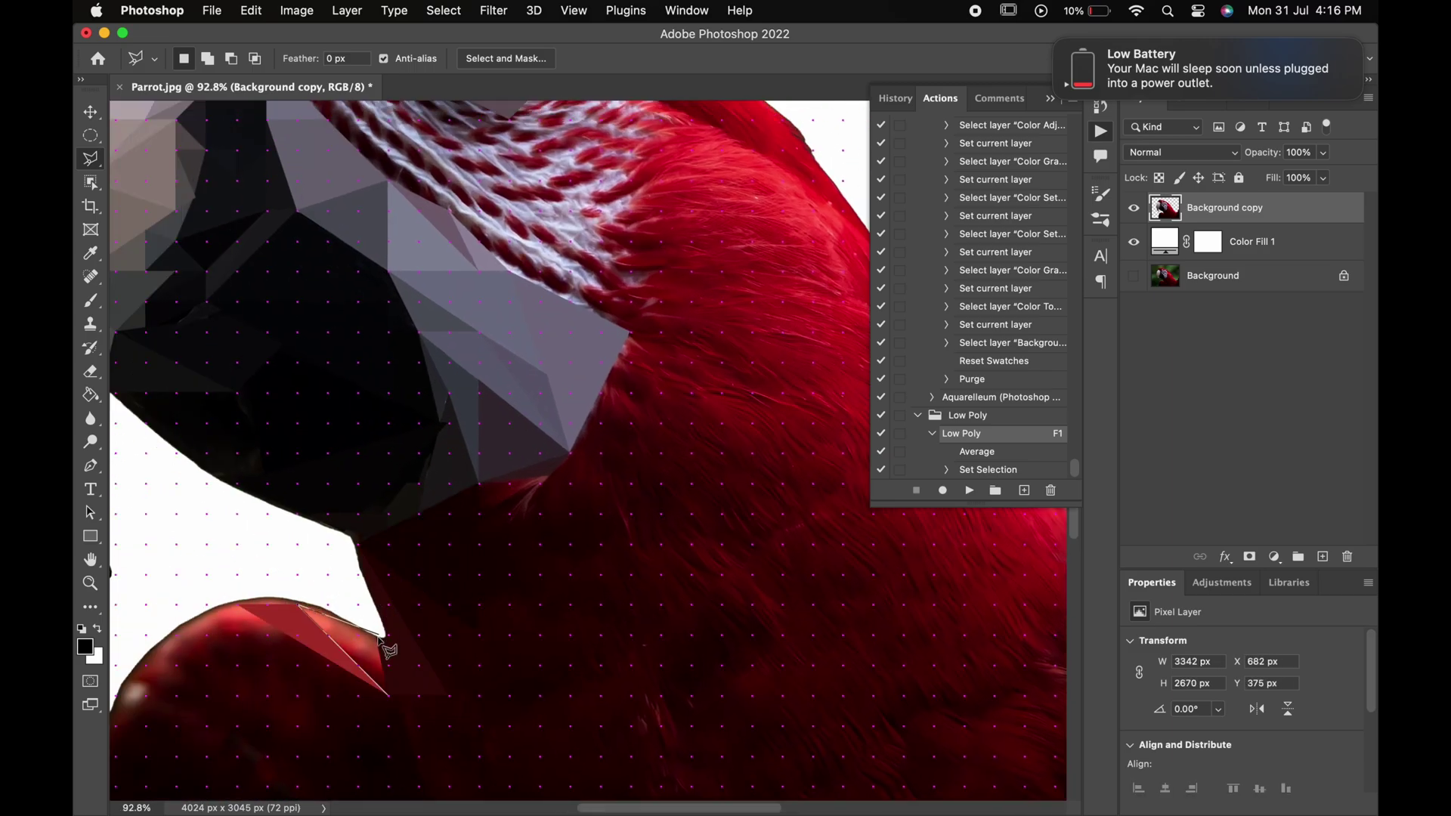
{"action": "left_click", "coordinate": [367, 624]}
{"action": "double_click", "coordinate": [378, 637]}
{"action": "key", "text": "F1"}
Average the brownish triangles along the curved outer edge of the chest
{"action": "left_click", "coordinate": [149, 637]}
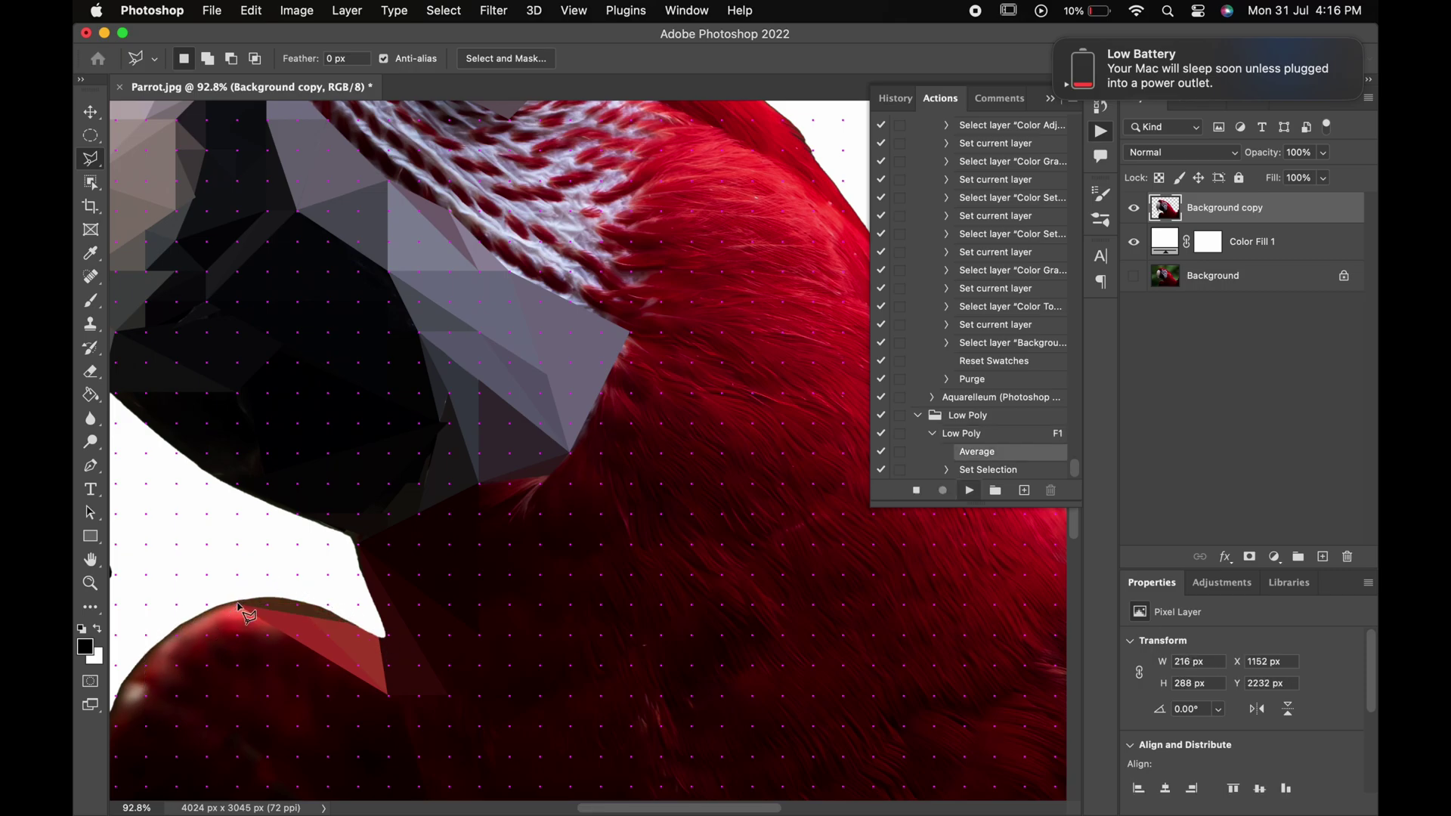
{"action": "scroll", "coordinate": [150, 680], "scroll_direction": "down", "scroll_amount": 5}
{"action": "scroll", "coordinate": [150, 680], "scroll_direction": "left", "scroll_amount": 5}
{"action": "left_click", "coordinate": [354, 659]}
{"action": "left_click", "coordinate": [264, 659]}
{"action": "key", "text": "F1"}
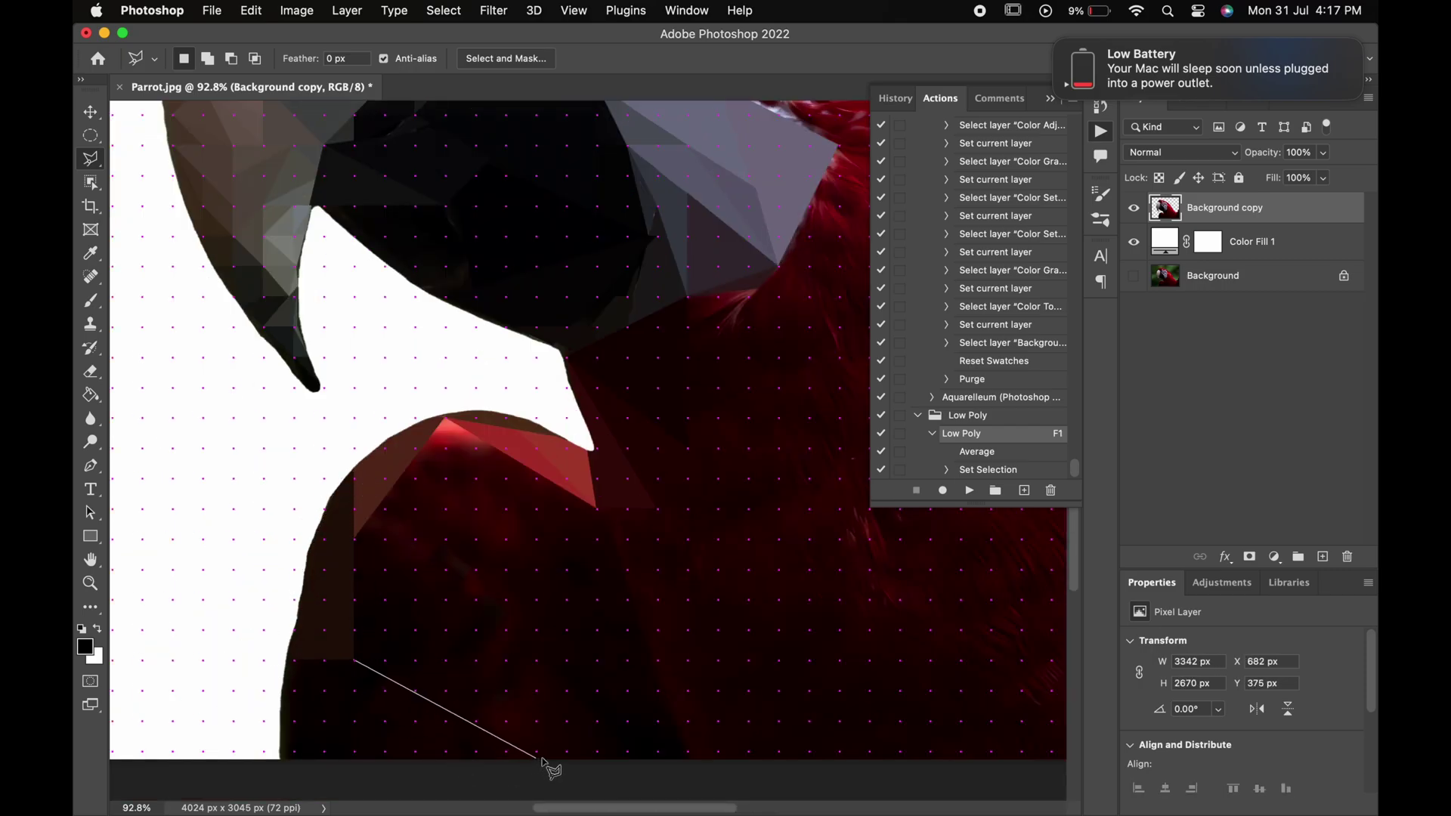
Average the two dark red chest triangles just inside the curved outer edge
{"action": "left_click", "coordinate": [354, 539]}
{"action": "left_click", "coordinate": [502, 567]}
{"action": "left_click", "coordinate": [353, 660]}
{"action": "key", "text": "F1"}
{"action": "left_click", "coordinate": [354, 539]}
{"action": "left_click", "coordinate": [446, 418]}
{"action": "left_click", "coordinate": [508, 568]}
{"action": "key", "text": "F1"}
Average the nearly black triangles along the bottom of the chest and lower neck
{"action": "left_click", "coordinate": [506, 568]}
{"action": "left_click", "coordinate": [536, 759]}
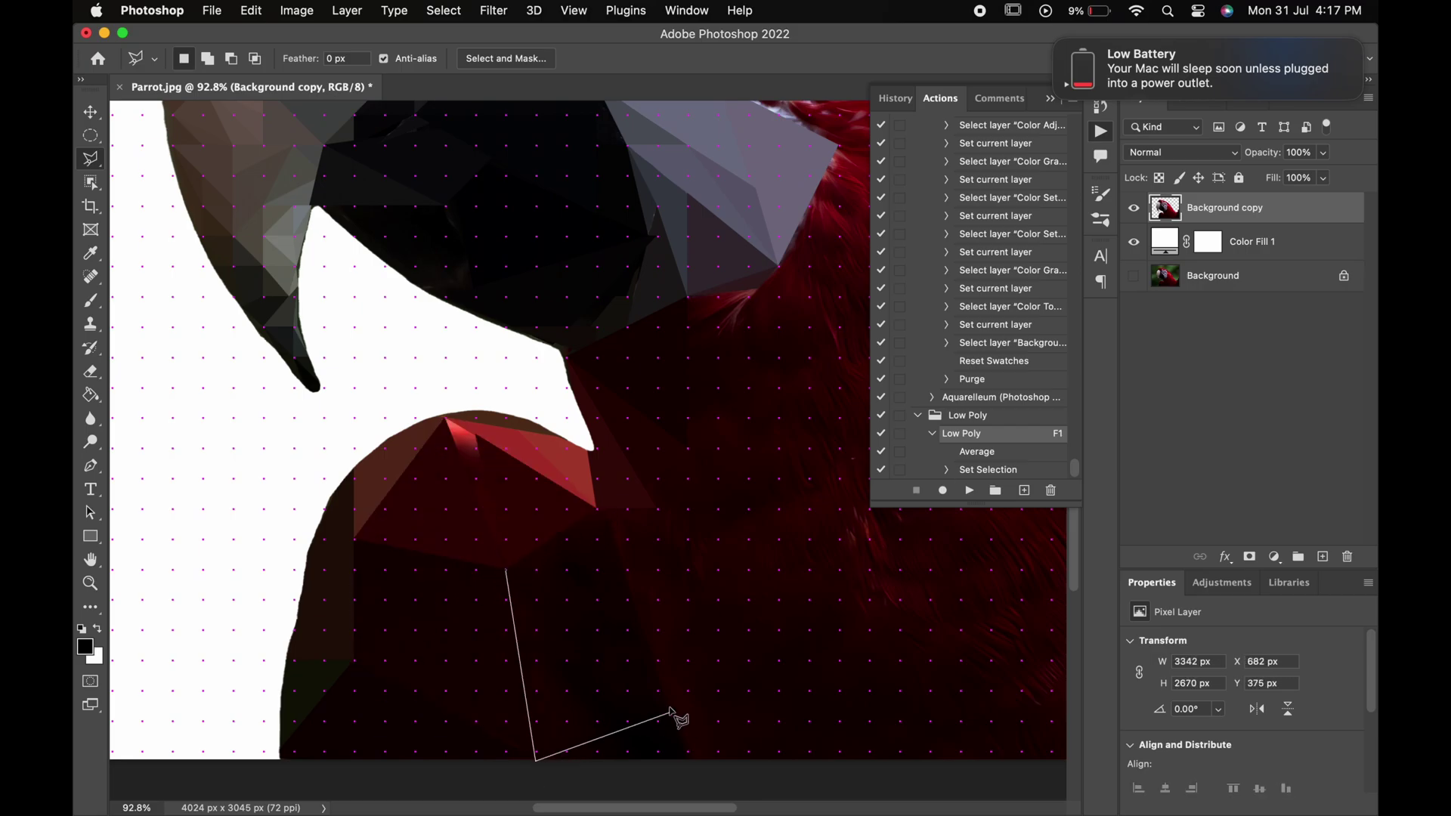
{"action": "left_click", "coordinate": [688, 754]}
{"action": "scroll", "coordinate": [431, 438], "scroll_direction": "down", "scroll_amount": 2}
{"action": "scroll", "coordinate": [431, 438], "scroll_direction": "right", "scroll_amount": 4}
{"action": "left_click", "coordinate": [431, 440]}
{"action": "left_click", "coordinate": [664, 453]}
{"action": "left_click", "coordinate": [529, 693]}
{"action": "key", "text": "F1"}
Average the dark red neck triangle below the lower tip of the white cheek
{"action": "scroll", "coordinate": [528, 680], "scroll_direction": "up", "scroll_amount": 2}
{"action": "scroll", "coordinate": [528, 680], "scroll_direction": "right", "scroll_amount": 3}
{"action": "left_click", "coordinate": [480, 505]}
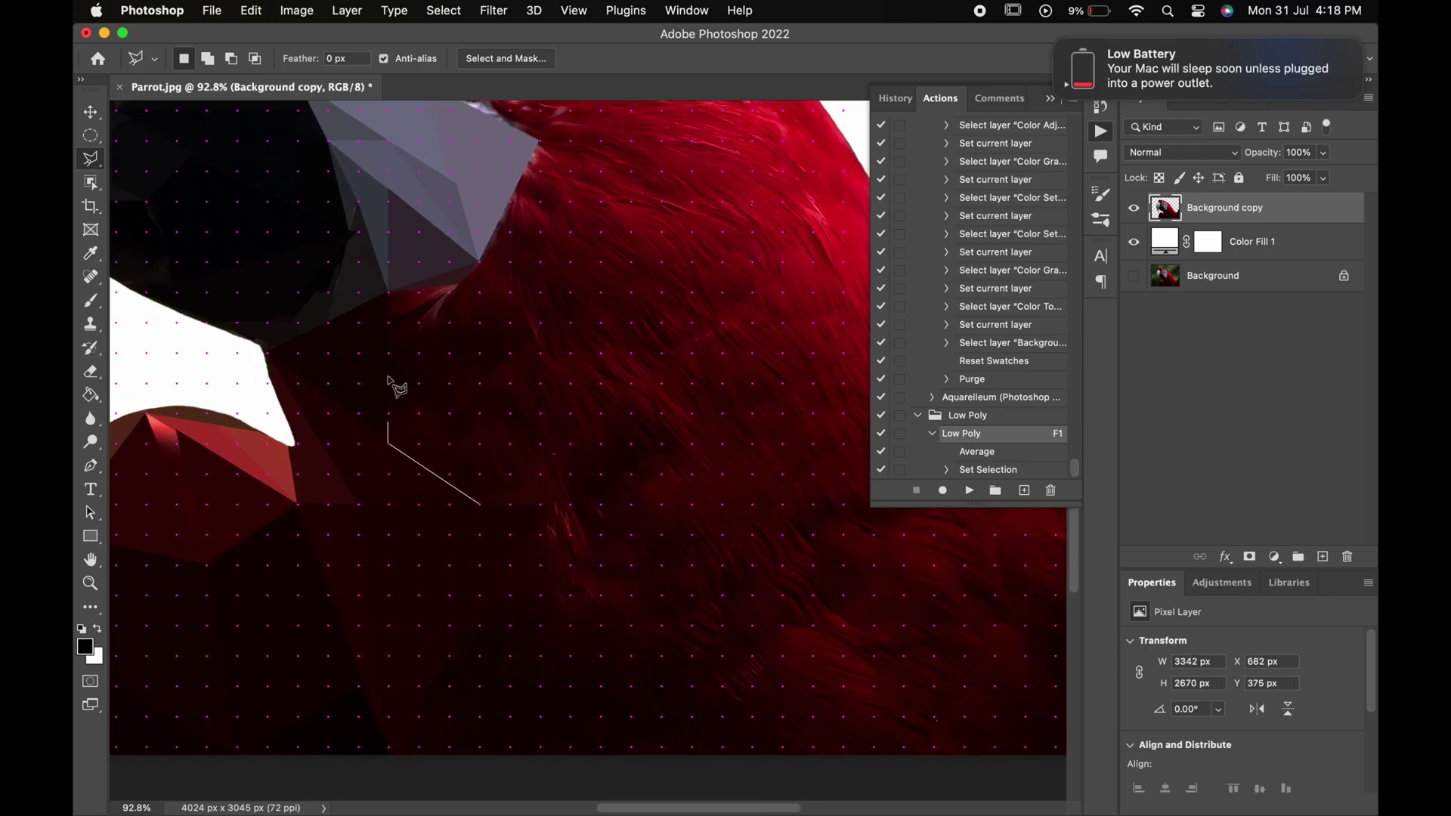
{"action": "left_click", "coordinate": [514, 330]}
{"action": "left_click", "coordinate": [389, 340]}
{"action": "left_click", "coordinate": [480, 505]}
{"action": "key", "text": "F1"}
Average the red neck triangles bordering the lower corner of the gray cheek
{"action": "left_click", "coordinate": [388, 351]}
{"action": "left_click", "coordinate": [461, 283]}
{"action": "scroll", "coordinate": [391, 295], "scroll_direction": "right", "scroll_amount": 3}
{"action": "scroll", "coordinate": [392, 295], "scroll_direction": "up", "scroll_amount": 1}
{"action": "left_click", "coordinate": [278, 340]}
{"action": "key", "text": "F1"}
{"action": "left_click", "coordinate": [368, 280]}
{"action": "left_click", "coordinate": [370, 281]}
{"action": "key", "text": "F1"}
Average the red triangle beside the striped cheek and the darker one lower in the neck
{"action": "left_click", "coordinate": [368, 279]}
{"action": "left_click", "coordinate": [415, 189]}
{"action": "scroll", "coordinate": [385, 408], "scroll_direction": "down", "scroll_amount": 2}
{"action": "key", "text": "F1"}
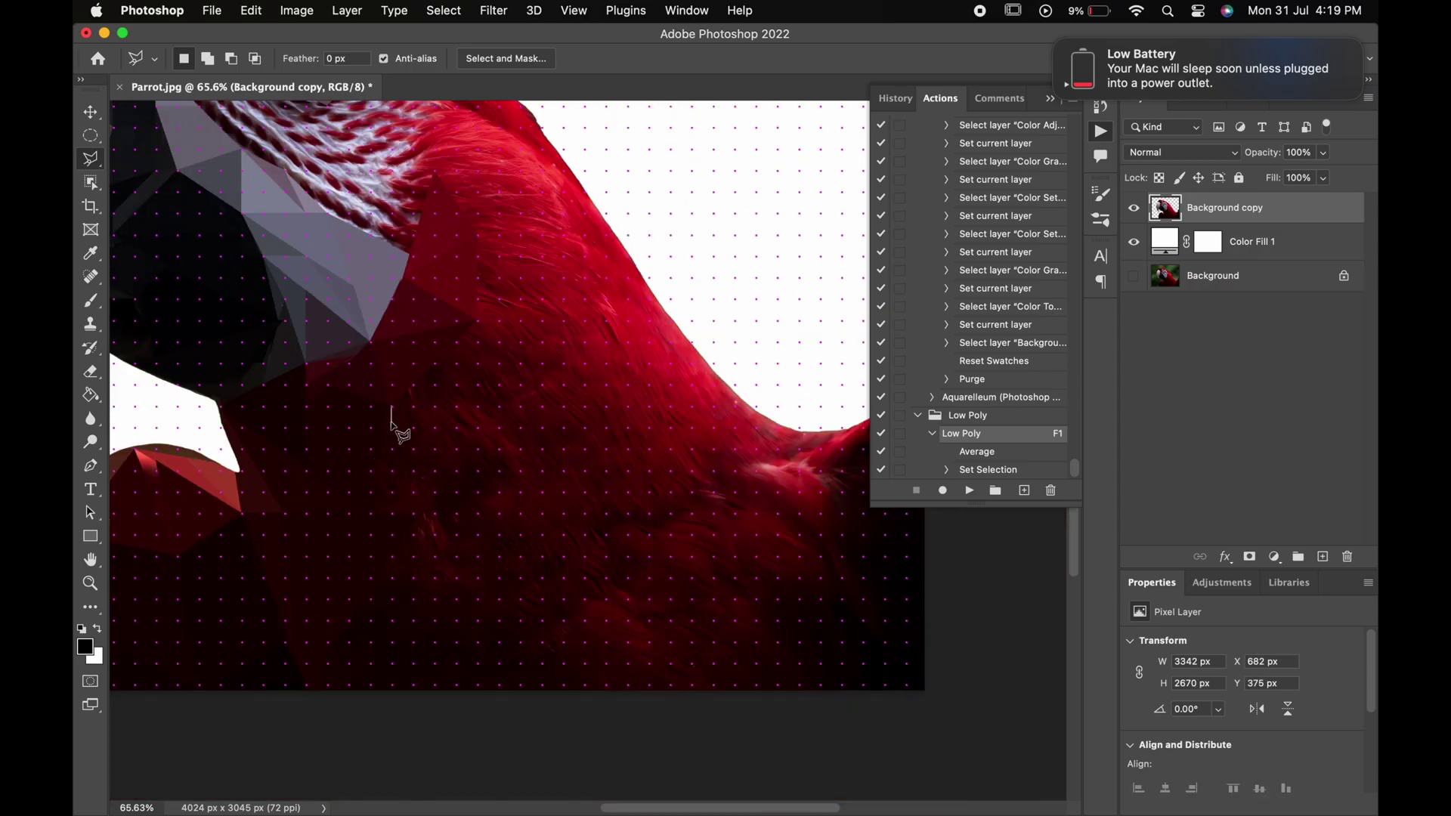
{"action": "left_click", "coordinate": [391, 578]}
{"action": "left_click", "coordinate": [331, 521]}
{"action": "left_click", "coordinate": [391, 406]}
{"action": "key", "text": "F1"}
{"action": "left_click", "coordinate": [391, 578]}
{"action": "left_click", "coordinate": [297, 697]}
{"action": "key", "text": "BackSpace"}
{"action": "key", "text": "BackSpace"}
{"action": "key", "text": "BackSpace"}
Average the dark red triangles across the middle of the neck
{"action": "left_click", "coordinate": [479, 405]}
{"action": "left_click", "coordinate": [564, 359]}
{"action": "left_click", "coordinate": [591, 522]}
Average the dark red triangle at the bottom edge of the parrot's body
{"action": "left_click", "coordinate": [417, 732]}
{"action": "left_click", "coordinate": [418, 646]}
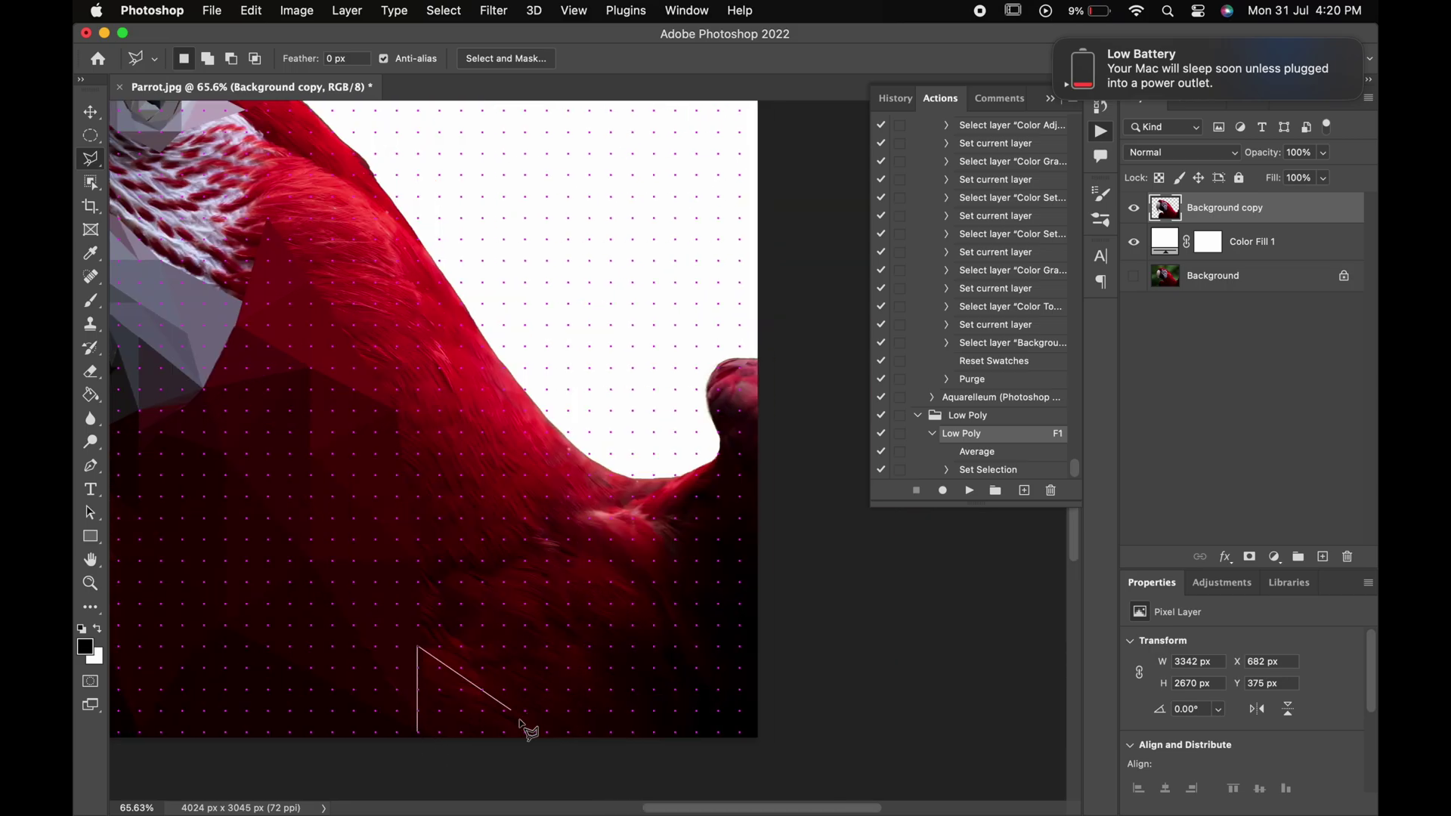
{"action": "key", "text": "BackSpace"}
{"action": "left_click", "coordinate": [418, 644]}
{"action": "left_click", "coordinate": [586, 644]}
{"action": "double_click", "coordinate": [560, 738]}
{"action": "key", "text": "F1"}
Average the nearly black triangle in the lower corner of the body behind the neck
{"action": "left_click", "coordinate": [589, 646]}
{"action": "left_click", "coordinate": [713, 751]}
{"action": "key", "text": "BackSpace"}
{"action": "double_click", "coordinate": [545, 602]}
{"action": "key", "text": "F1"}
Average the dark red body triangle directly above the facets on the bottom edge
{"action": "left_click", "coordinate": [546, 602]}
{"action": "left_click", "coordinate": [589, 646]}
{"action": "left_click", "coordinate": [417, 646]}
{"action": "double_click", "coordinate": [439, 565]}
{"action": "key", "text": "F1"}
Average the dark red triangle where the neck meets the back
{"action": "left_click", "coordinate": [551, 537]}
{"action": "left_click", "coordinate": [421, 560]}
{"action": "key", "text": "BackSpace"}
{"action": "double_click", "coordinate": [551, 539]}
{"action": "key", "text": "F1"}
Average the two brighter red triangles below the dip in the parrot's back
{"action": "left_click", "coordinate": [590, 517]}
{"action": "left_click", "coordinate": [676, 518]}
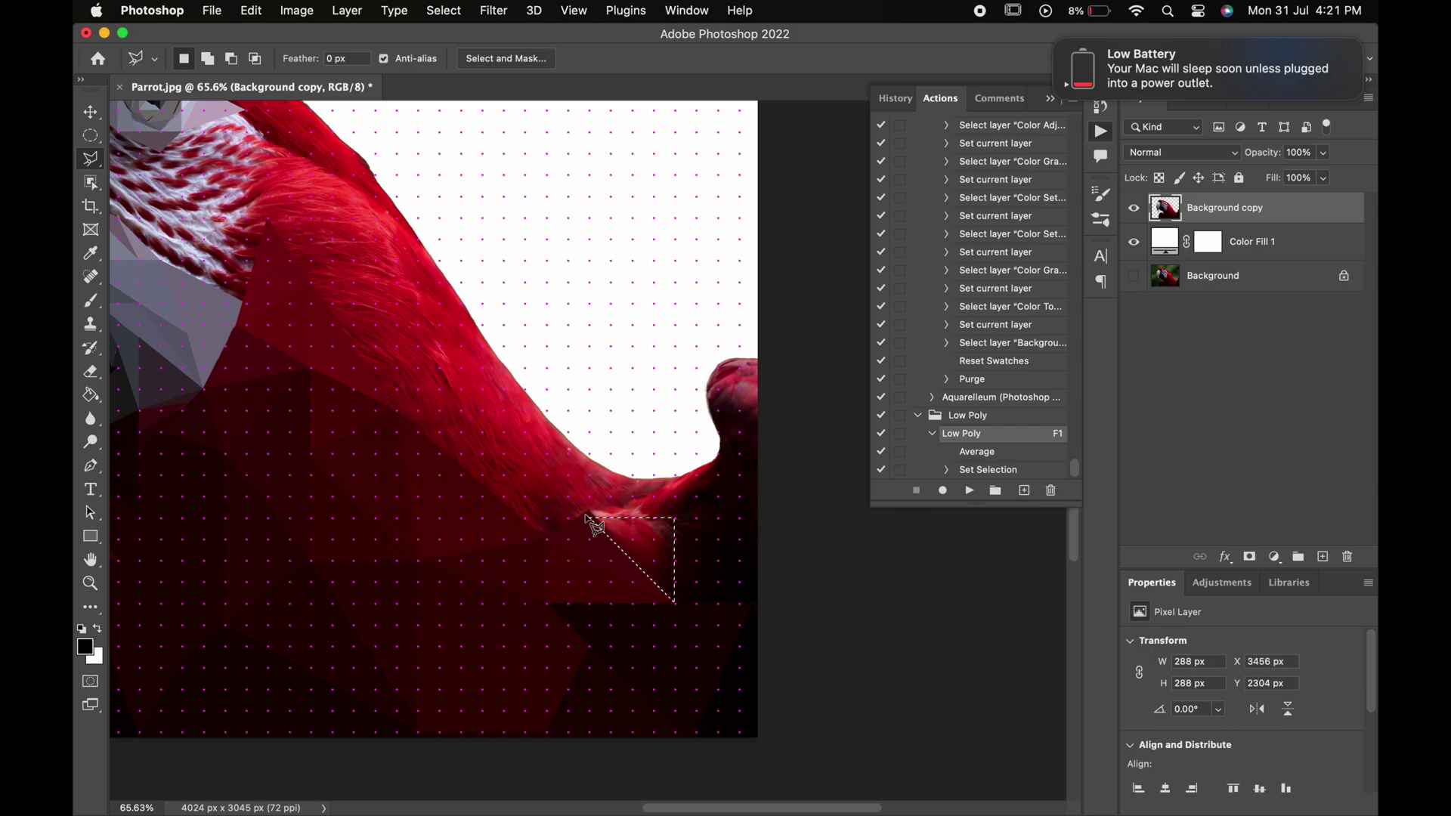
{"action": "double_click", "coordinate": [676, 603]}
{"action": "key", "text": "F1"}
{"action": "double_click", "coordinate": [675, 520]}
{"action": "key", "text": "F1"}
Average the dark triangles between the dip in the back and the raised part at the image edge
{"action": "left_click", "coordinate": [794, 496]}
{"action": "double_click", "coordinate": [686, 525]}
{"action": "key", "text": "F1"}
{"action": "left_click", "coordinate": [713, 405]}
{"action": "double_click", "coordinate": [787, 444]}
{"action": "key", "text": "F1"}
Average the rounded top of the raised part at the image edge
{"action": "left_click", "coordinate": [718, 453]}
{"action": "left_click", "coordinate": [783, 310]}
{"action": "double_click", "coordinate": [700, 382]}
{"action": "key", "text": "F1"}
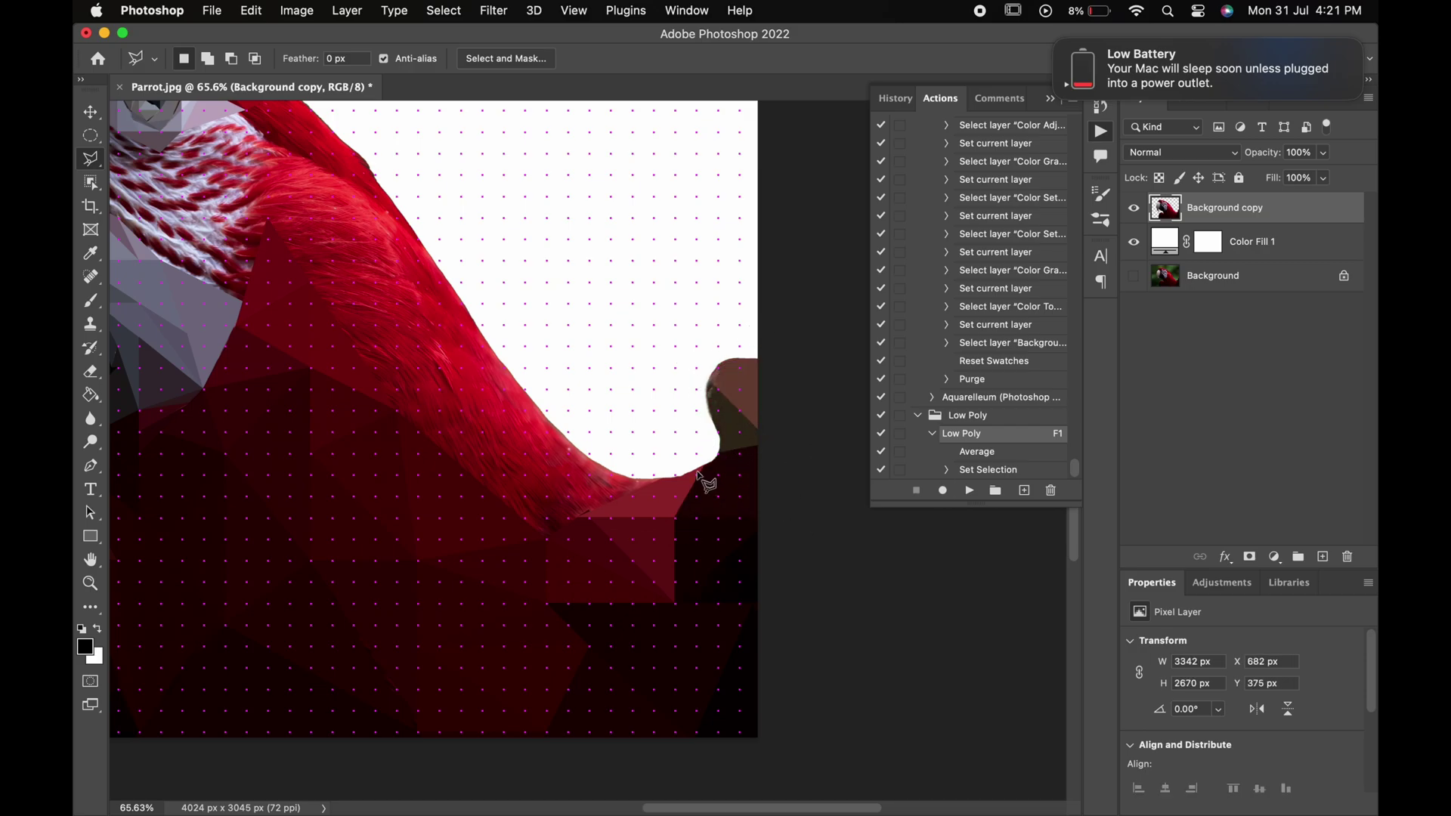
Average the bright red feather triangles along the middle and front of the neck below the cheek patch
{"action": "double_click", "coordinate": [441, 369]}
{"action": "key", "text": "F1"}
{"action": "left_click", "coordinate": [440, 363]}
{"action": "left_click", "coordinate": [399, 415]}
{"action": "left_click", "coordinate": [482, 415]}
{"action": "scroll", "coordinate": [557, 551], "scroll_direction": "up", "scroll_amount": 3}
{"action": "scroll", "coordinate": [557, 551], "scroll_direction": "left", "scroll_amount": 4}
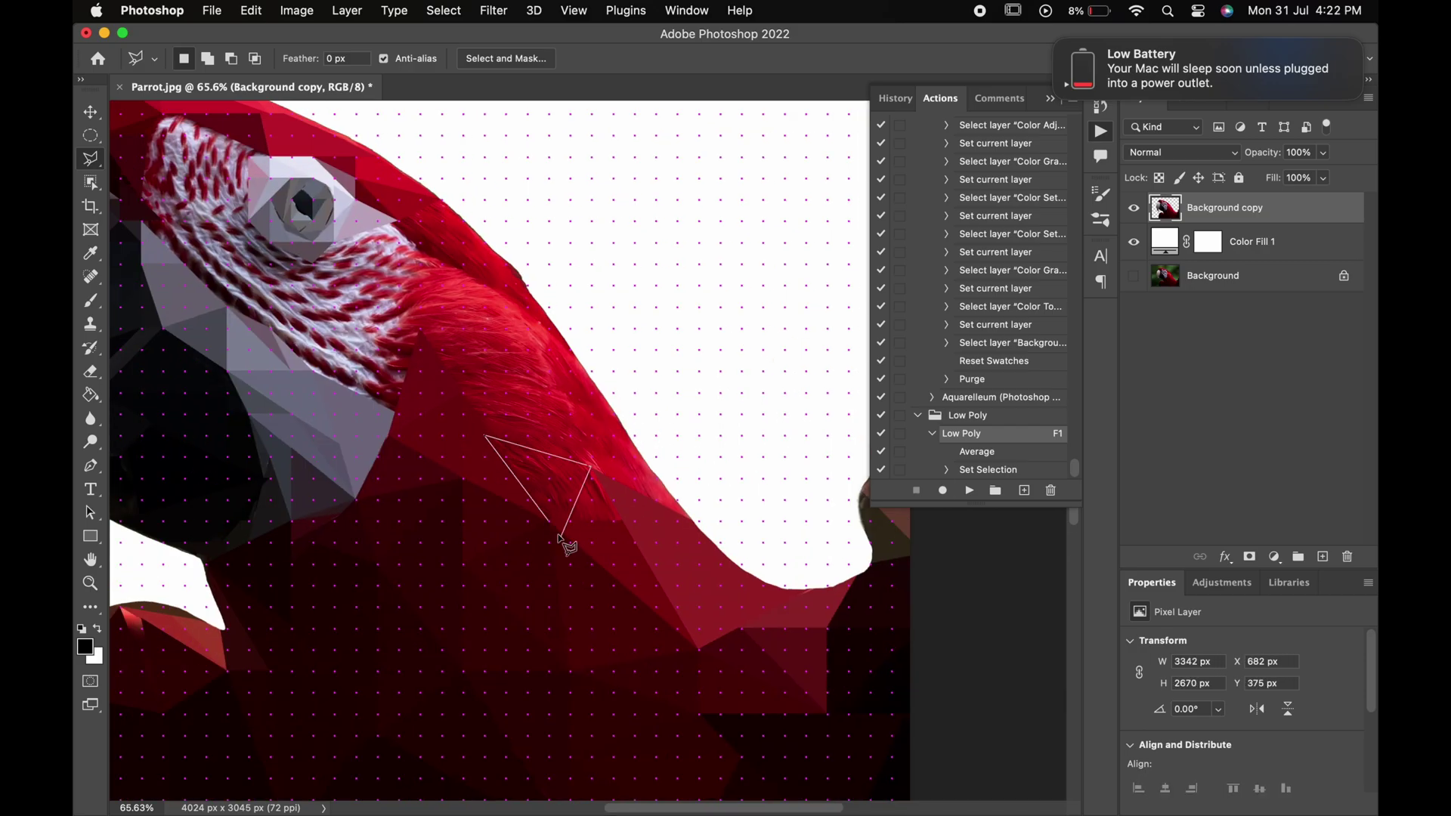
{"action": "double_click", "coordinate": [539, 526]}
{"action": "key", "text": "F1"}
Average the red triangles in the upper neck between the cheek patch and the back outline
{"action": "left_click", "coordinate": [699, 650]}
{"action": "left_click", "coordinate": [614, 421]}
{"action": "double_click", "coordinate": [614, 484]}
{"action": "key", "text": "F1"}
{"action": "scroll", "coordinate": [486, 279], "scroll_direction": "up", "scroll_amount": 3}
{"action": "scroll", "coordinate": [487, 279], "scroll_direction": "left", "scroll_amount": 3}
Average the triangle at the back of the head between the eye and the outer outline
{"action": "left_click", "coordinate": [577, 412]}
{"action": "left_click", "coordinate": [511, 369]}
{"action": "left_click", "coordinate": [619, 369]}
{"action": "left_click", "coordinate": [577, 412]}
{"action": "key", "text": "F1"}
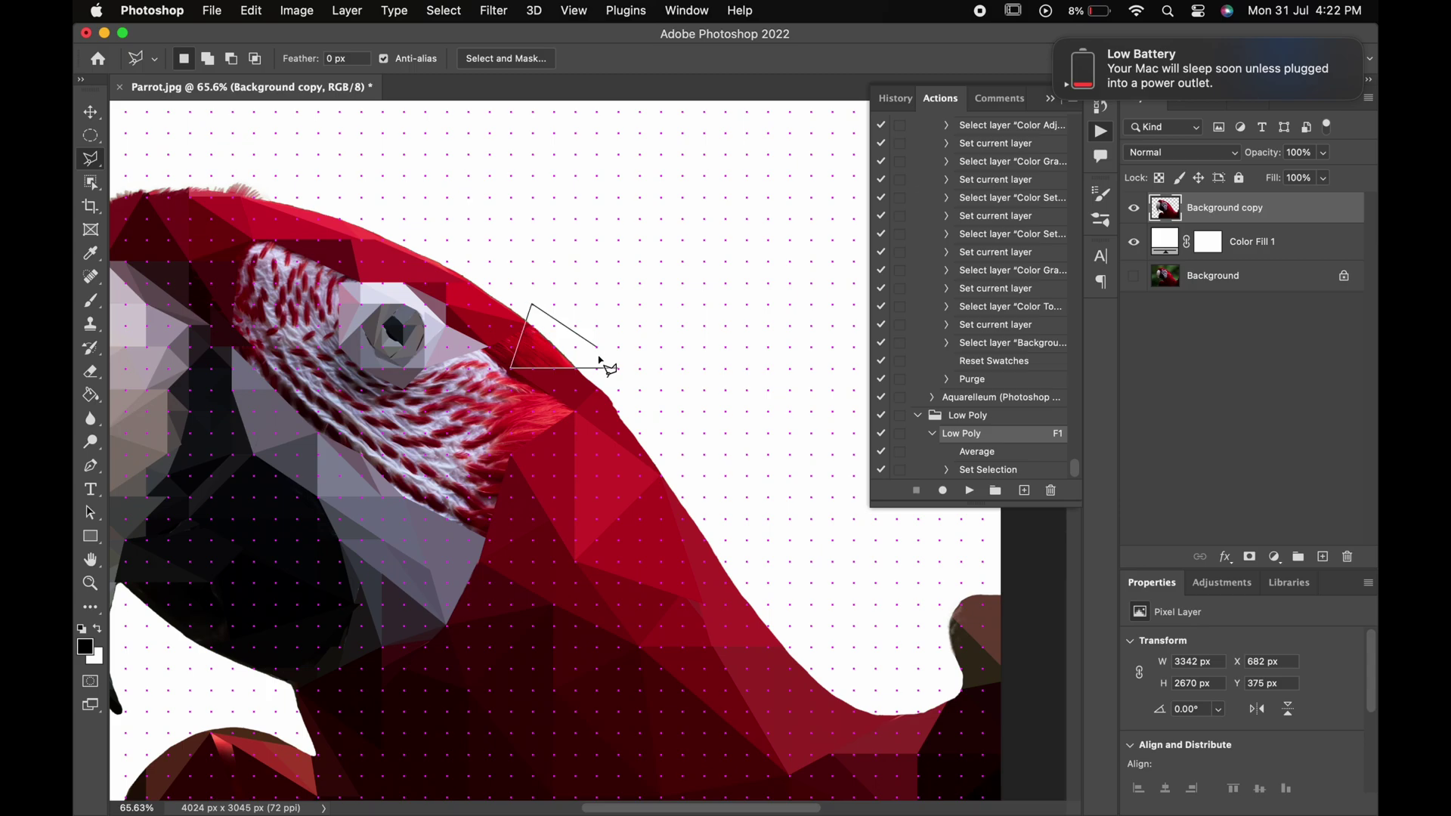
Average the bright red feather triangles directly behind the striped cheek patch
{"action": "left_click", "coordinate": [511, 370]}
{"action": "left_click", "coordinate": [574, 413]}
{"action": "double_click", "coordinate": [508, 454]}
{"action": "key", "text": "F1"}
{"action": "double_click", "coordinate": [508, 390]}
{"action": "key", "text": "F1"}
Average the small triangles along the lower rear edge of the cheek patch, where it meets the red neck
{"action": "left_click", "coordinate": [469, 475]}
{"action": "left_click", "coordinate": [501, 473]}
{"action": "double_click", "coordinate": [511, 460]}
{"action": "key", "text": "F1"}
{"action": "left_click", "coordinate": [490, 541]}
{"action": "left_click", "coordinate": [446, 523]}
{"action": "left_click", "coordinate": [492, 542]}
{"action": "key", "text": "F1"}
Average the striped cheek area behind and below the eye, next to the red neck
{"action": "left_click", "coordinate": [427, 371]}
{"action": "left_click", "coordinate": [507, 371]}
{"action": "left_click", "coordinate": [492, 446]}
{"action": "double_click", "coordinate": [437, 414]}
{"action": "key", "text": "F1"}
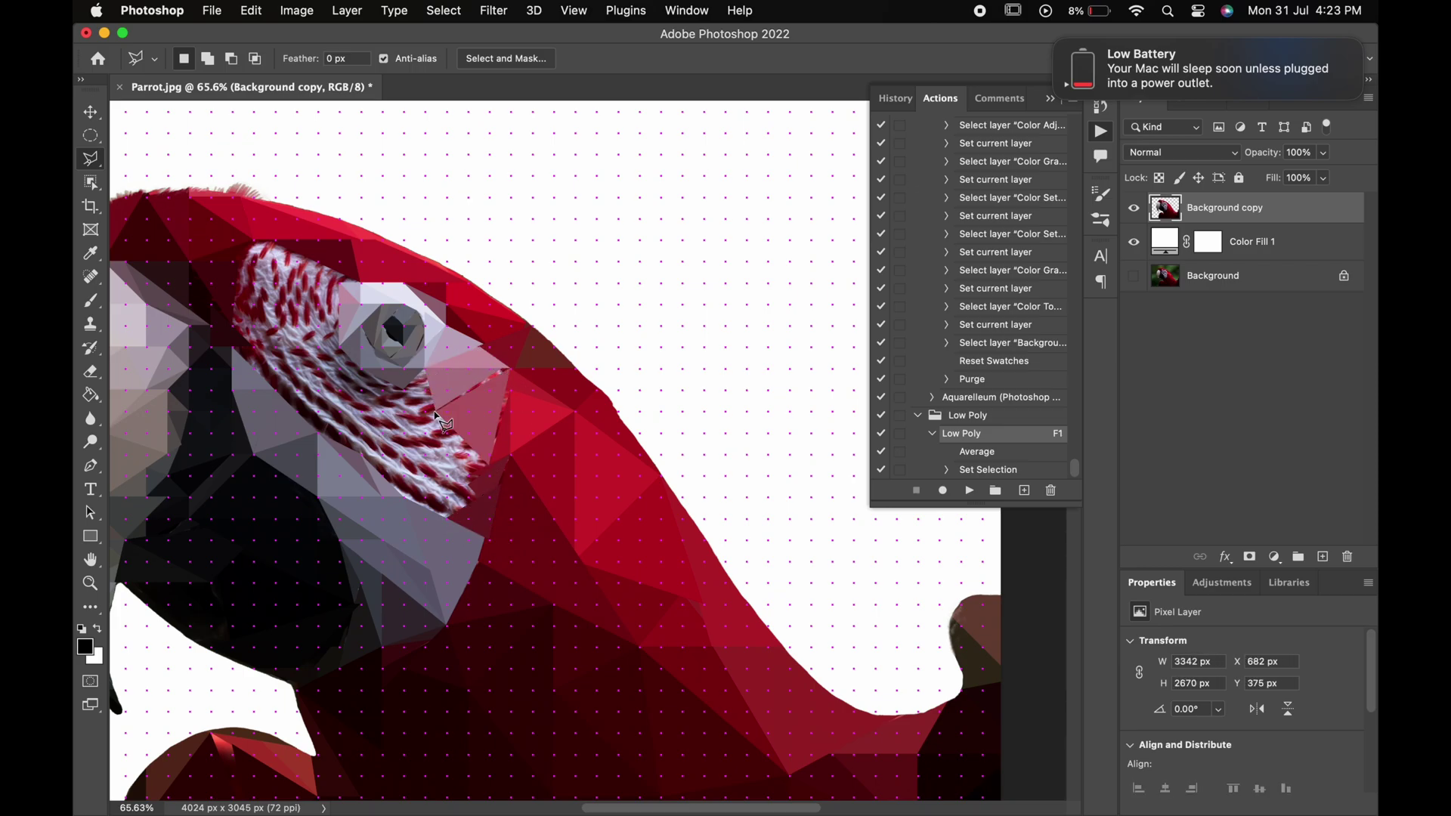
Average the striped triangles in the middle of the cheek below the eye
{"action": "left_click", "coordinate": [436, 414]}
{"action": "left_click", "coordinate": [477, 497]}
{"action": "left_click", "coordinate": [382, 430]}
{"action": "left_click", "coordinate": [427, 371]}
{"action": "double_click", "coordinate": [384, 446]}
{"action": "key", "text": "F1"}
Average the remaining striped triangles along the lower edge of the cheek, above the grey patch
{"action": "left_click", "coordinate": [491, 520]}
{"action": "double_click", "coordinate": [383, 431]}
{"action": "key", "text": "F1"}
{"action": "left_click", "coordinate": [442, 514]}
{"action": "left_click", "coordinate": [363, 456]}
{"action": "double_click", "coordinate": [384, 438]}
{"action": "key", "text": "F1"}
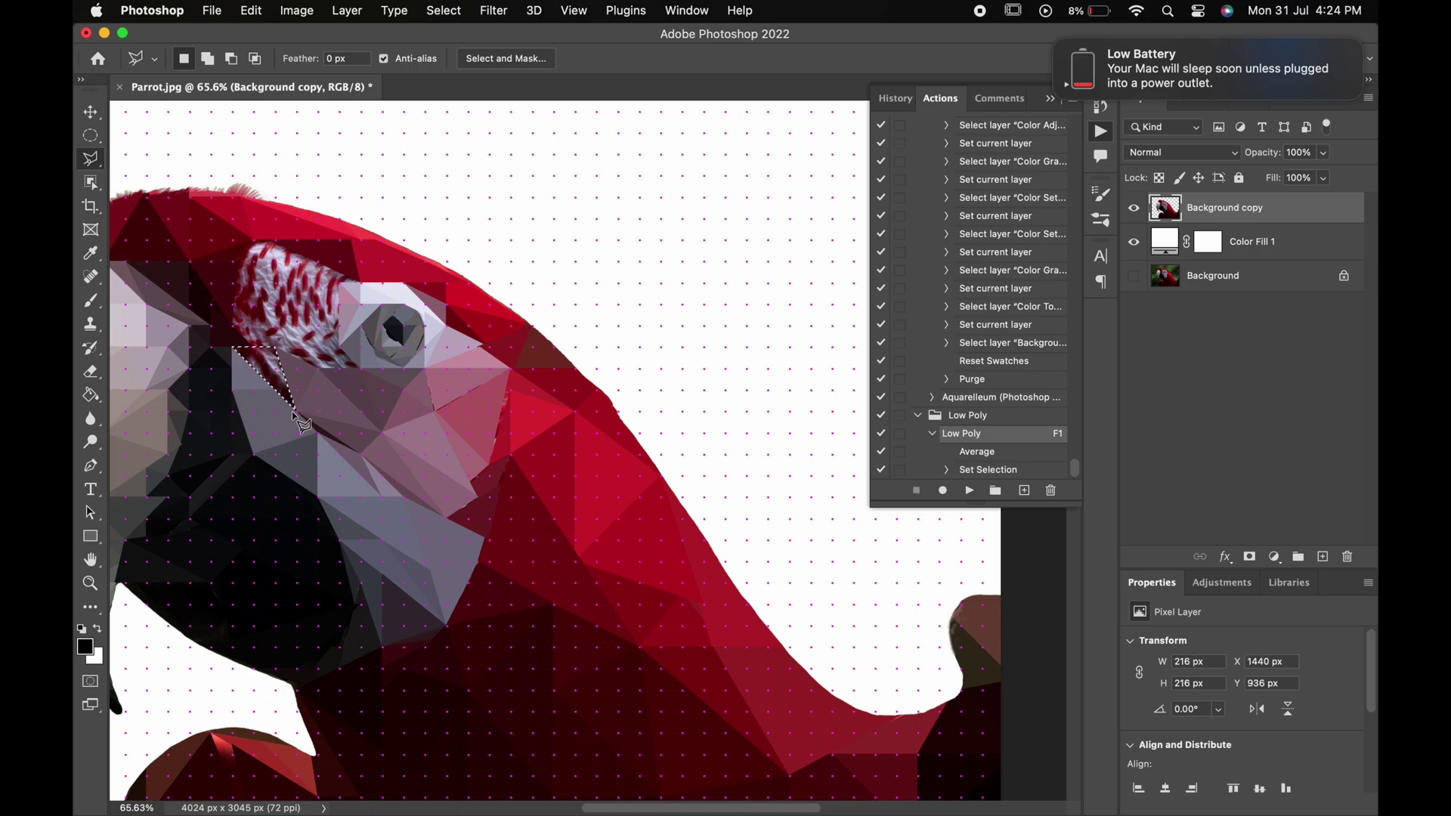
Average the remaining striped feather triangles between the beak and the eye
{"action": "left_click", "coordinate": [254, 240]}
{"action": "left_click", "coordinate": [273, 239]}
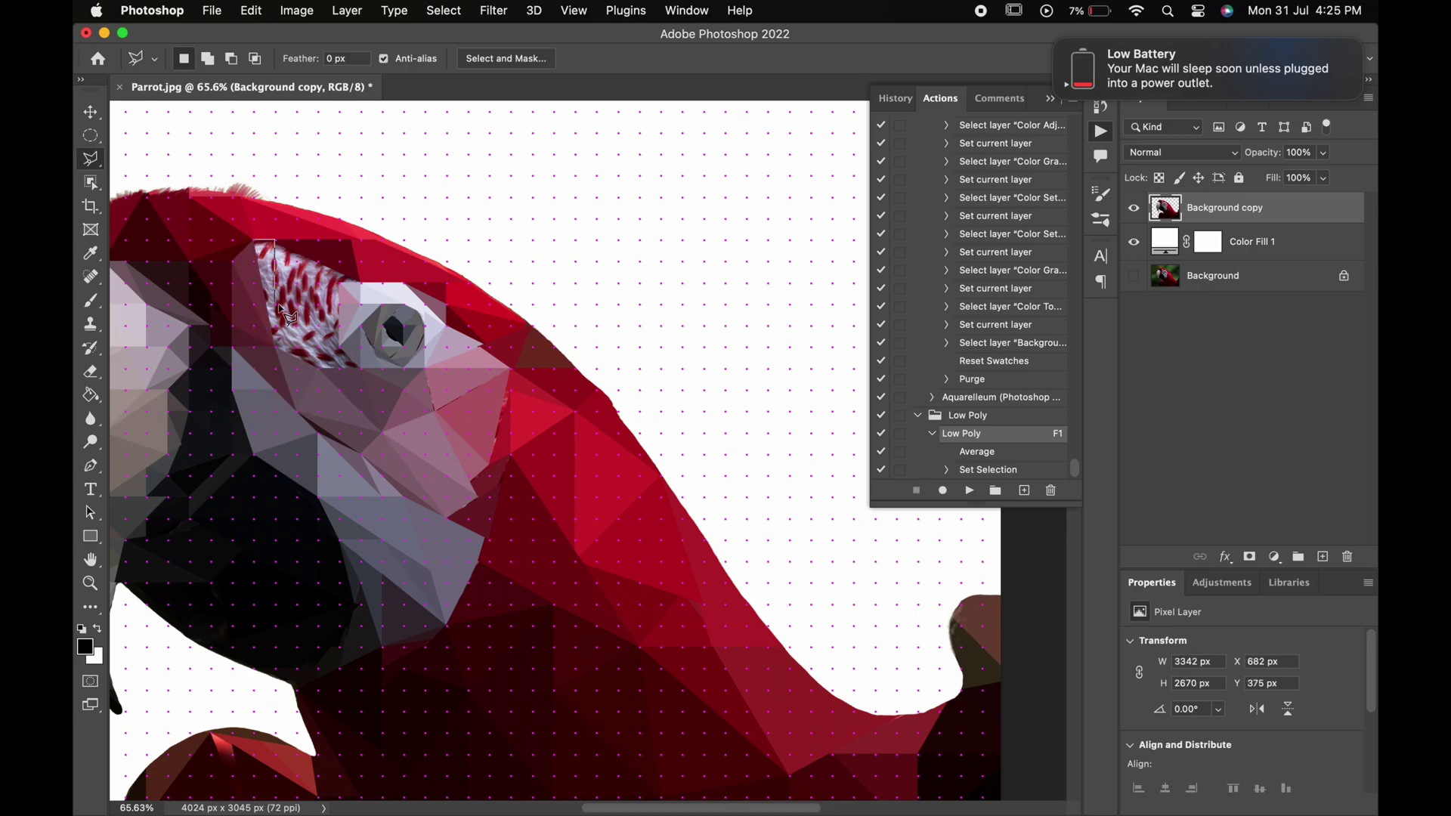
{"action": "double_click", "coordinate": [312, 340]}
{"action": "key", "text": "F1"}
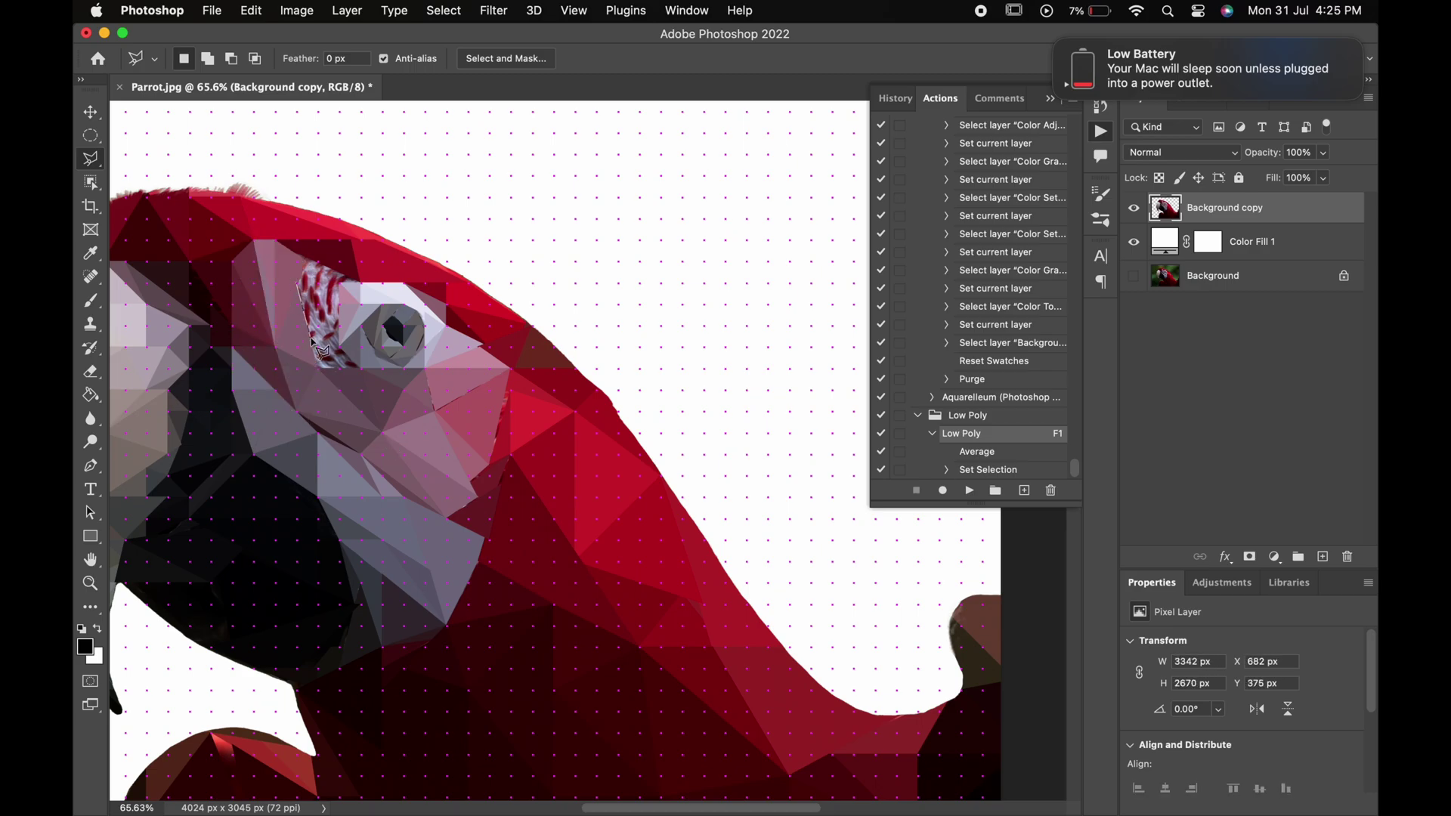
{"action": "double_click", "coordinate": [307, 294]}
{"action": "key", "text": "F1"}
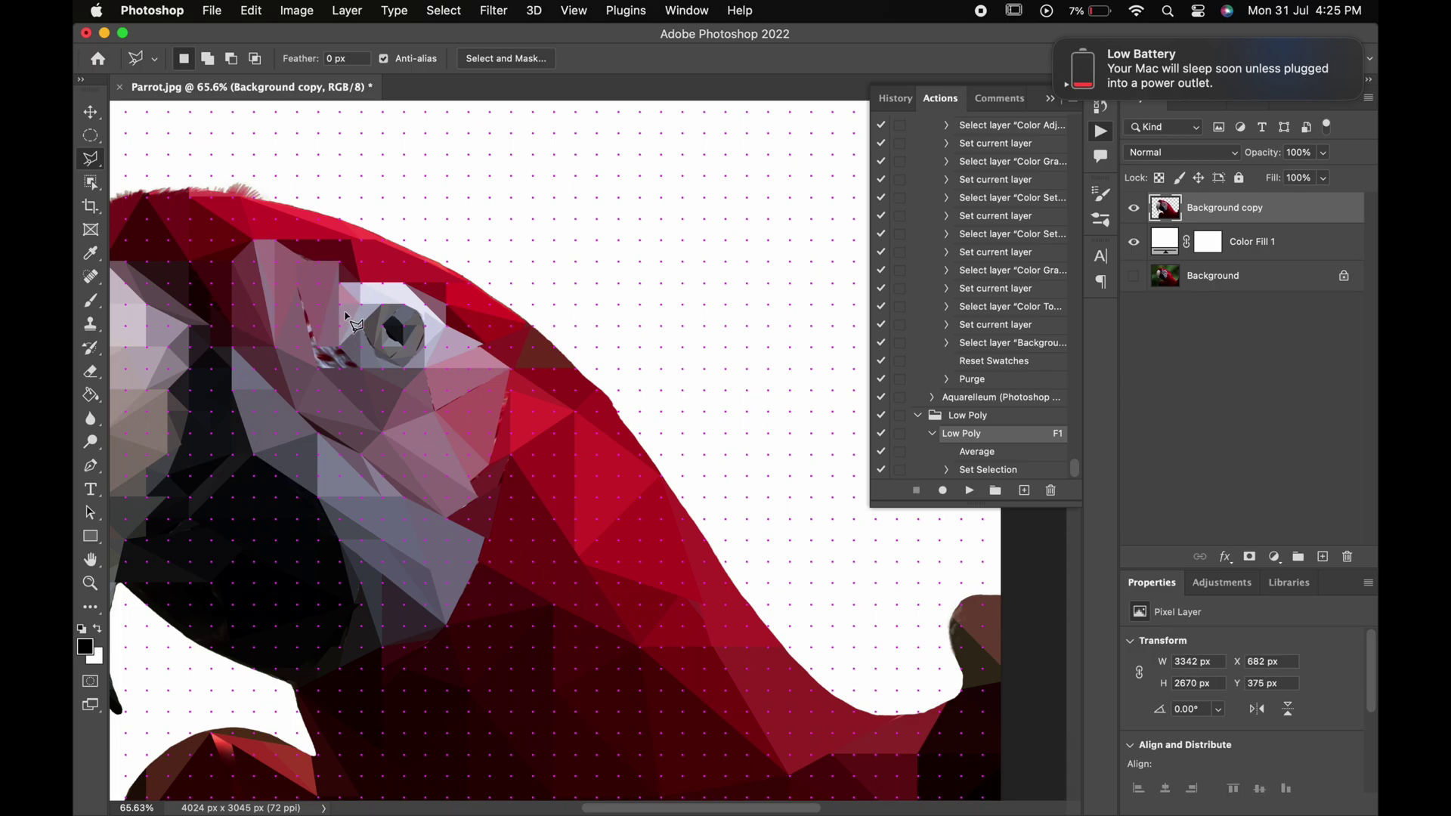
Average the feather tufts along the crown and the front edge of the head
{"action": "scroll", "coordinate": [305, 295], "scroll_direction": "down", "scroll_amount": 5}
{"action": "scroll", "coordinate": [363, 204], "scroll_direction": "up", "scroll_amount": 8}
{"action": "left_click", "coordinate": [393, 297]}
{"action": "left_click", "coordinate": [490, 250]}
{"action": "left_click", "coordinate": [558, 298]}
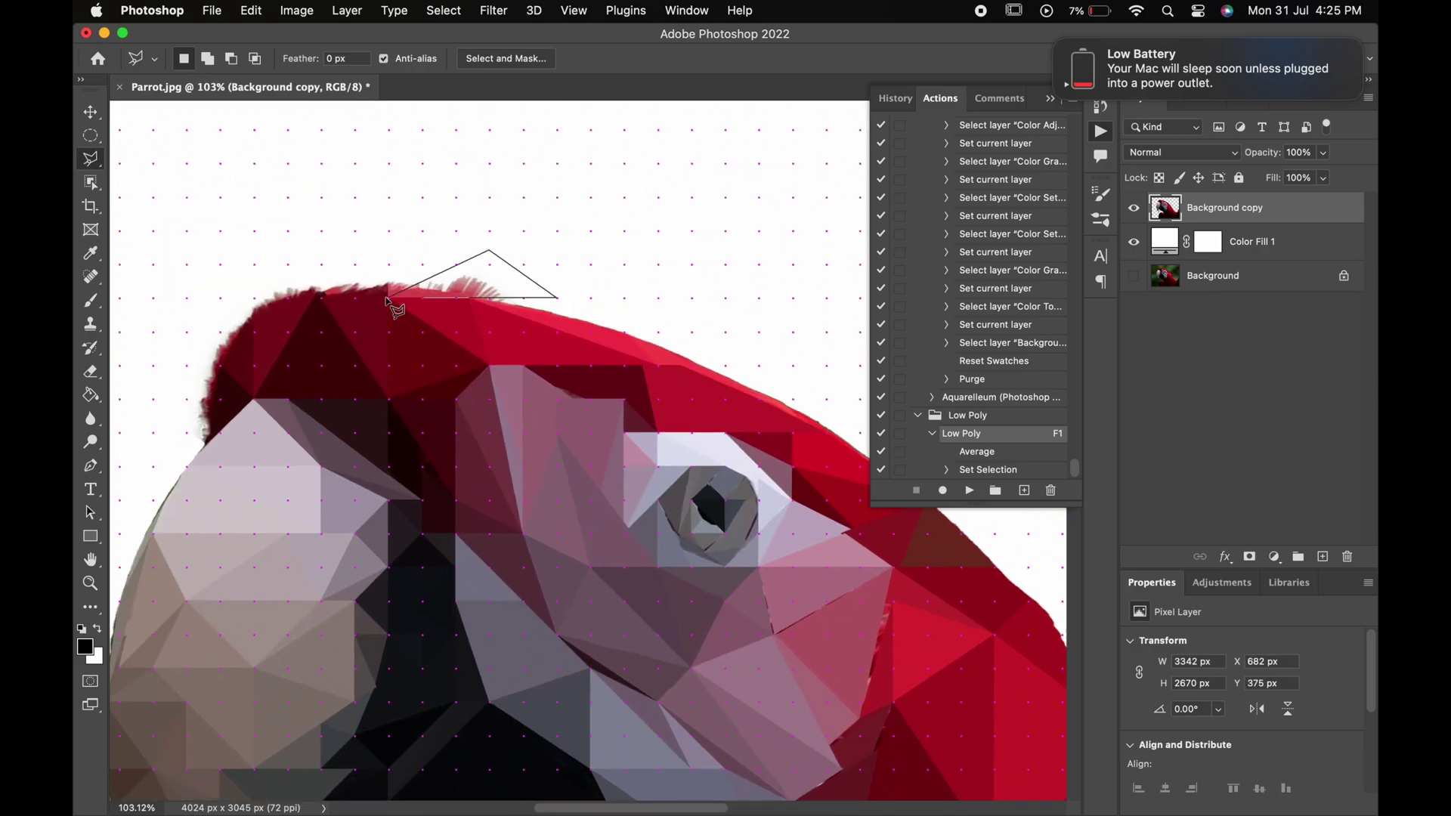
{"action": "key", "text": "BackSpace"}
{"action": "key", "text": "BackSpace"}
{"action": "left_click", "coordinate": [489, 242]}
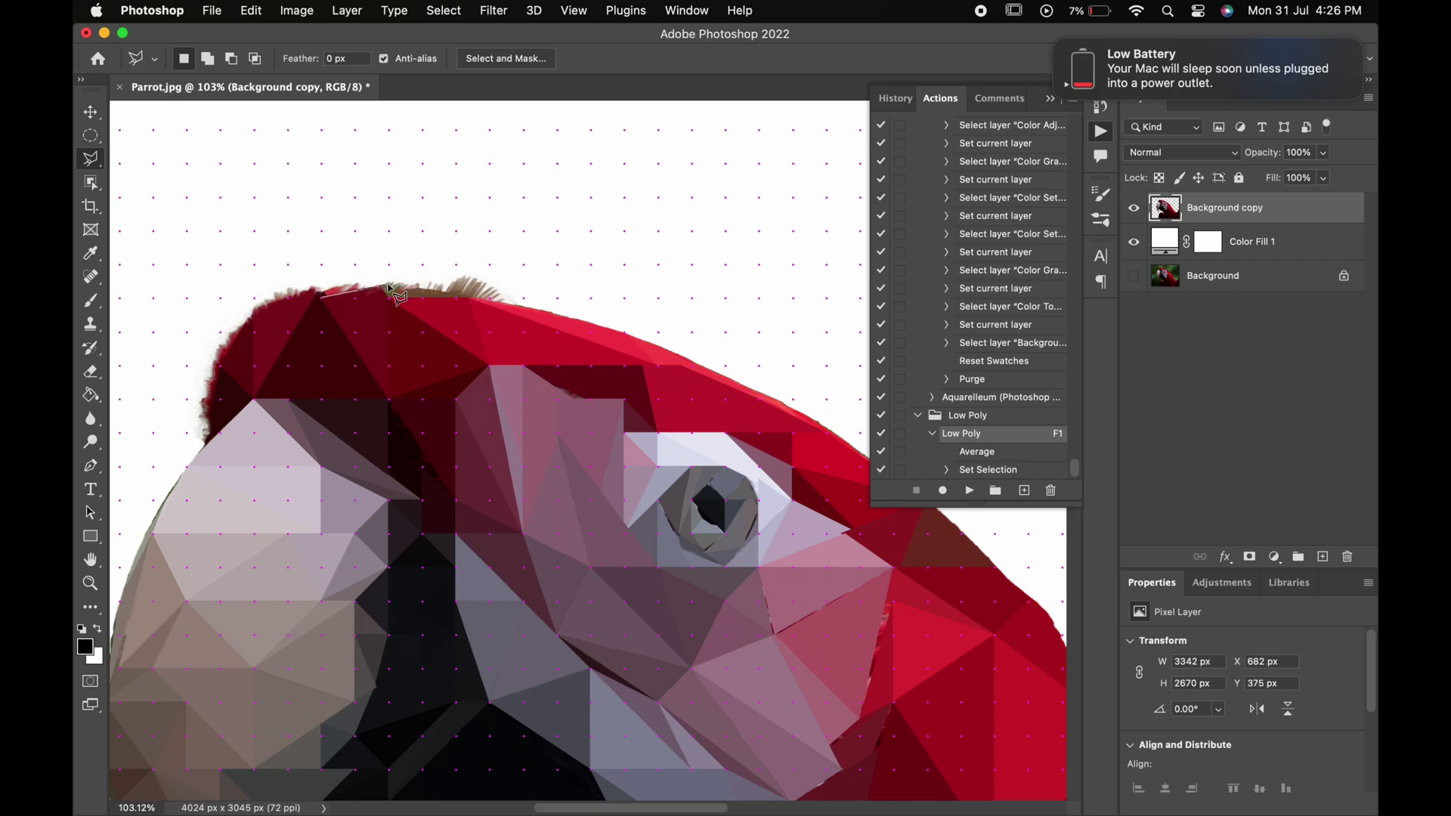
{"action": "key", "text": "Escape"}
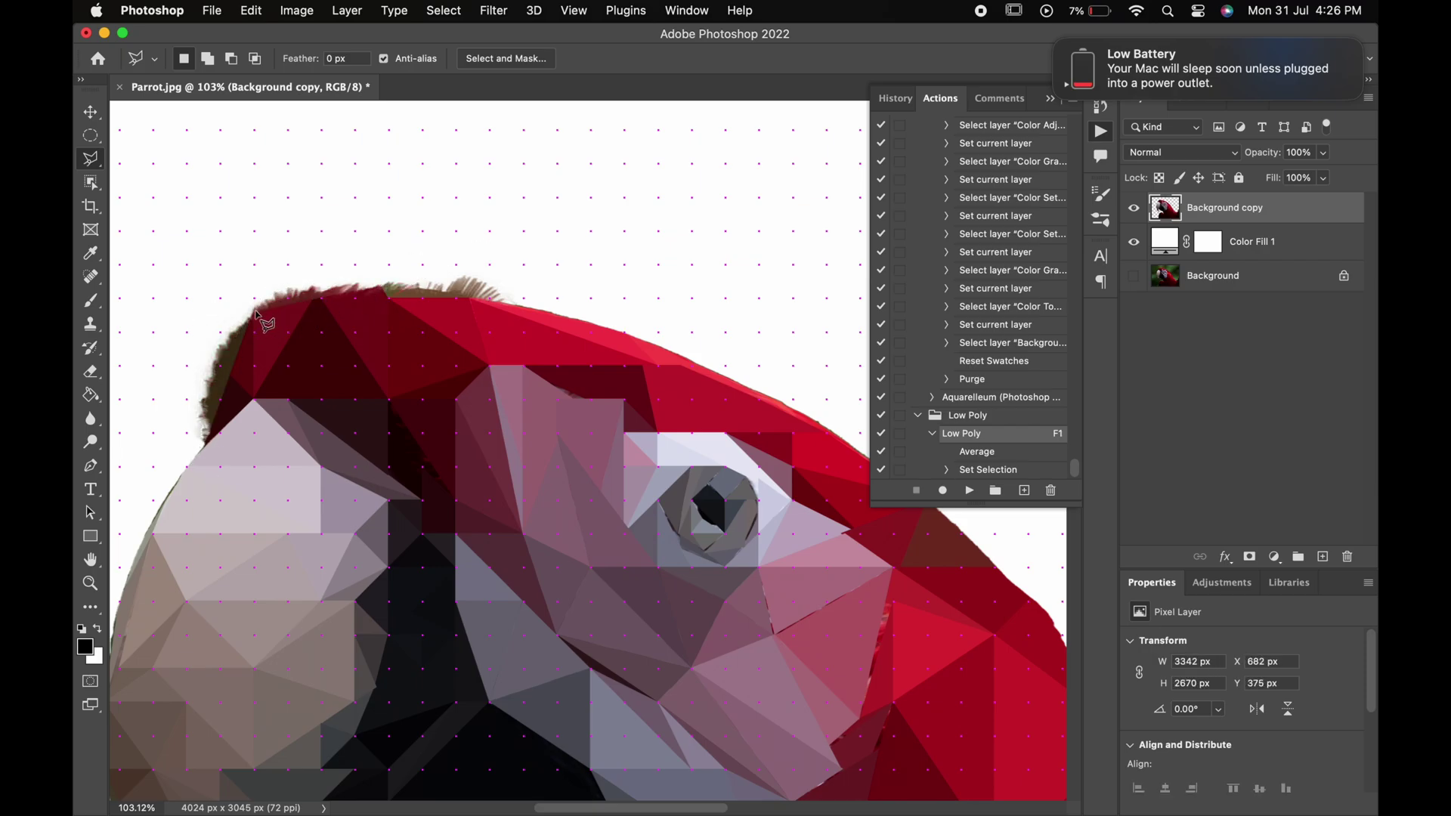
Hide the dot grid to show the whole low-poly parrot without it
{"action": "scroll", "coordinate": [261, 321], "scroll_direction": "down", "scroll_amount": 5}
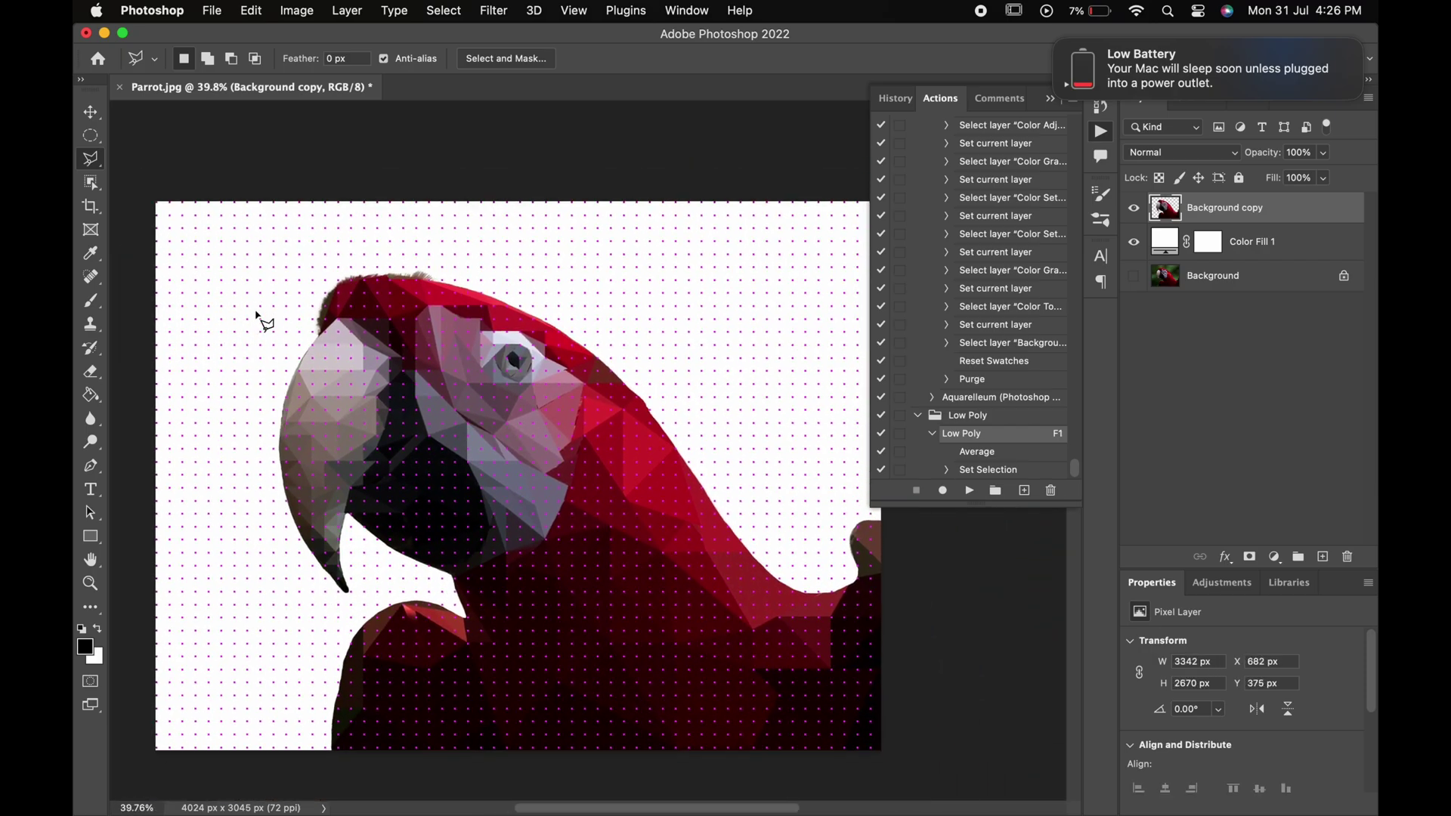
{"action": "left_click", "coordinate": [576, 11]}
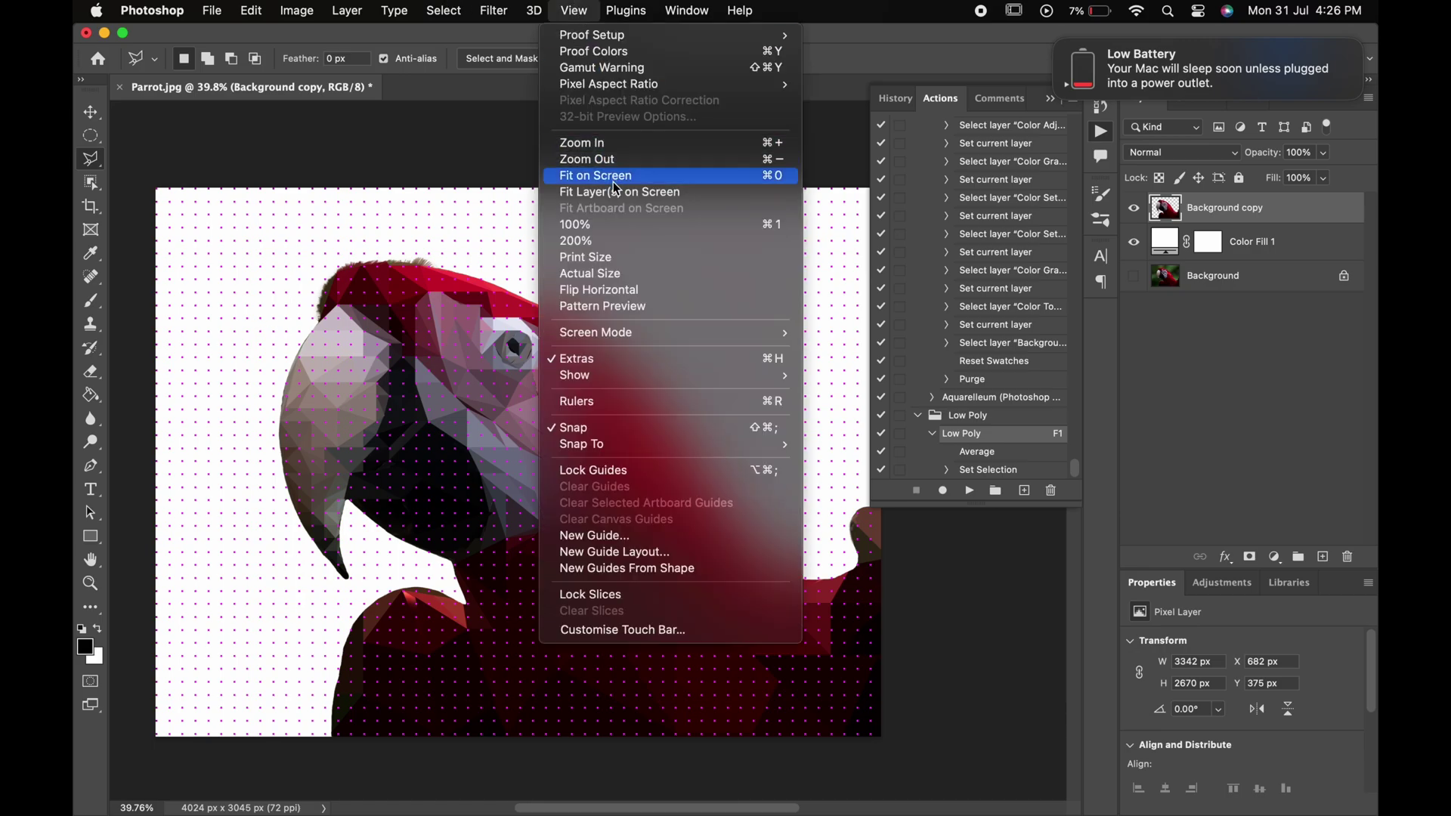
{"action": "mouse_move", "coordinate": [782, 372]}
{"action": "left_click", "coordinate": [874, 414]}
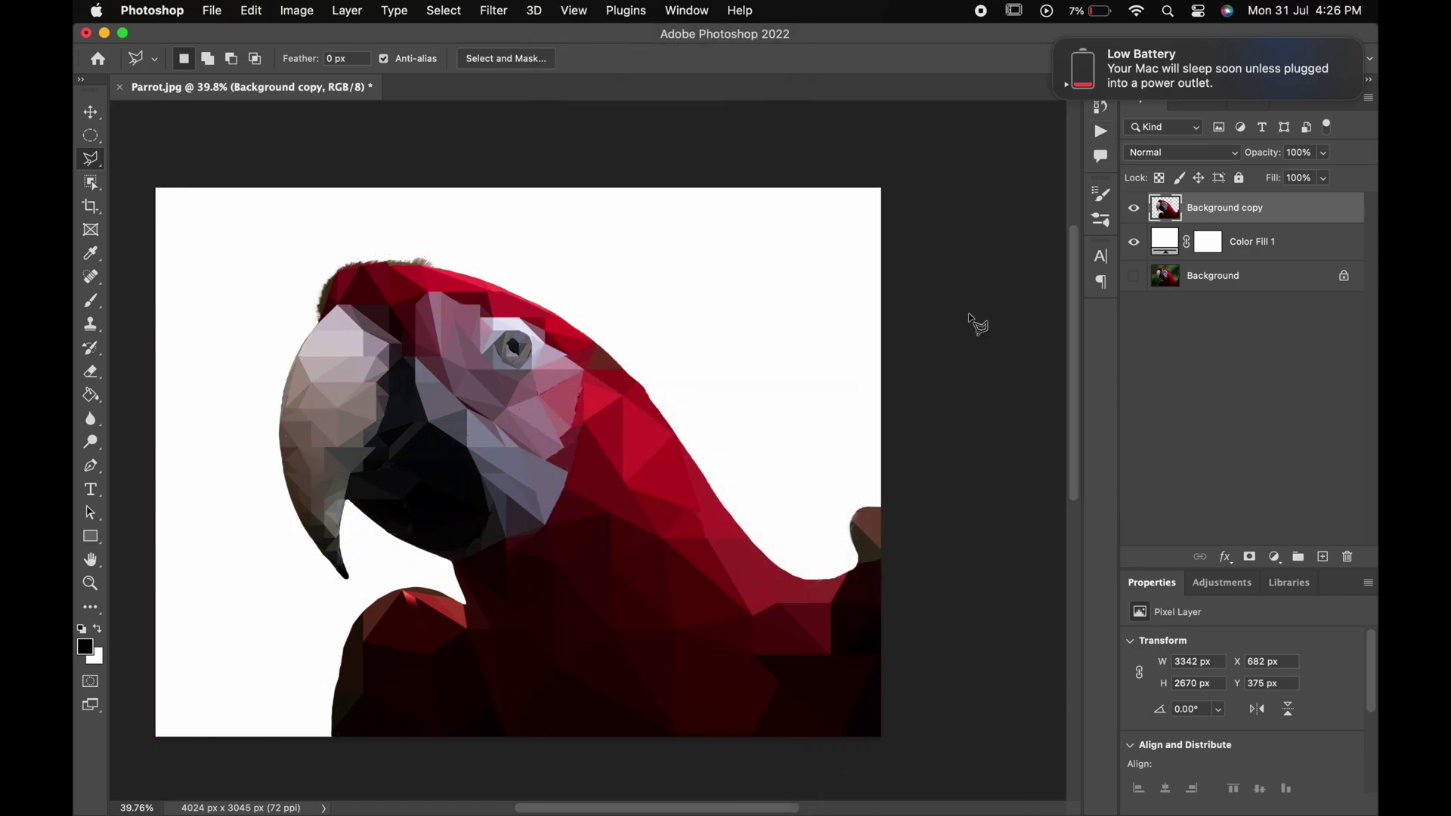
Change the Color Fill 1 background to a muted khaki yellow, about d1c693
{"action": "scroll", "coordinate": [707, 434], "scroll_direction": "up", "scroll_amount": 2}
{"action": "left_click", "coordinate": [1261, 284]}
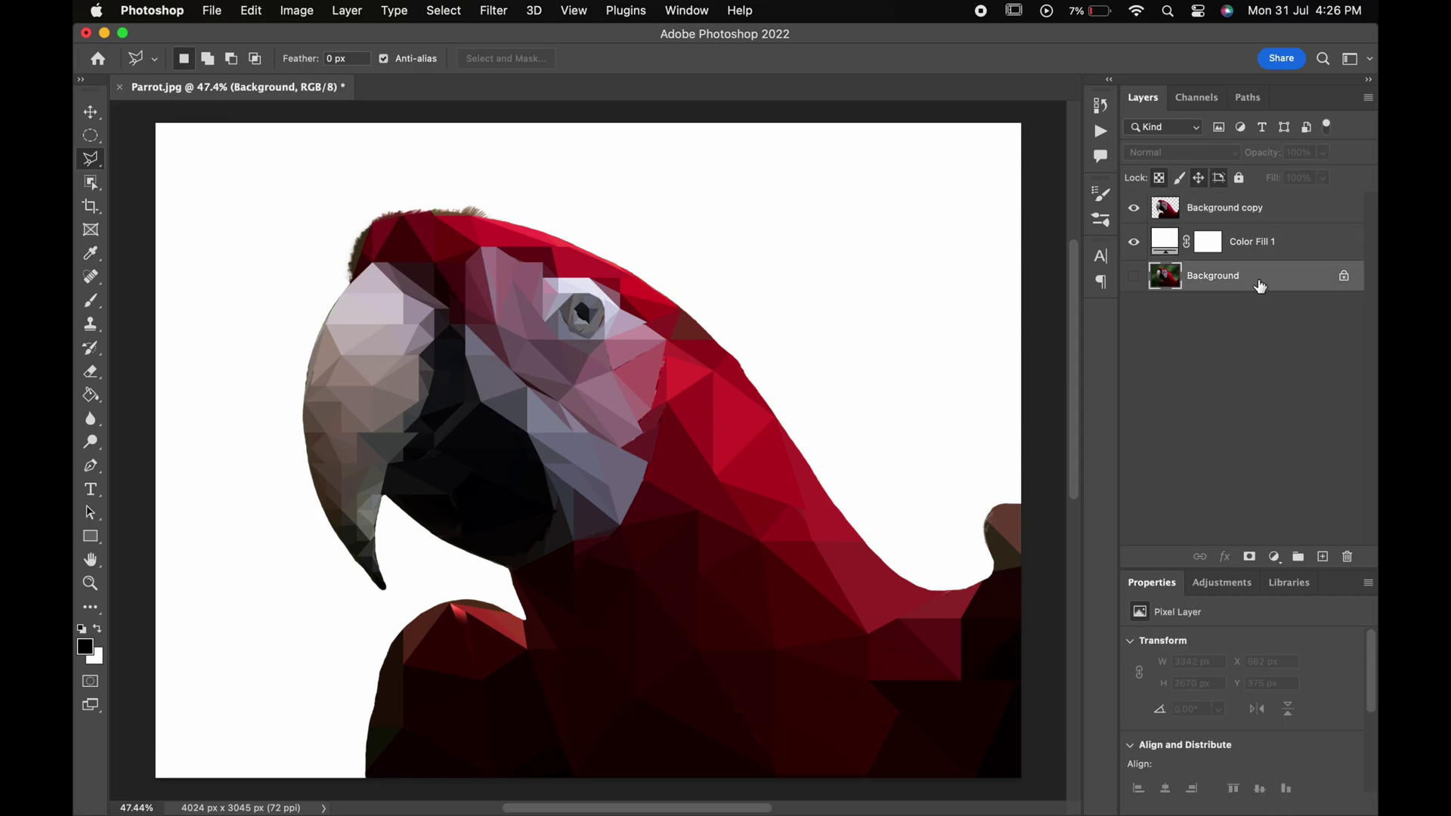
{"action": "double_click", "coordinate": [1179, 249]}
{"action": "mouse_move", "coordinate": [1126, 272]}
{"action": "left_mouse_down"}
{"action": "mouse_move", "coordinate": [1069, 363]}
{"action": "mouse_move", "coordinate": [941, 264]}
{"action": "mouse_move", "coordinate": [956, 261]}
{"action": "left_mouse_up"}
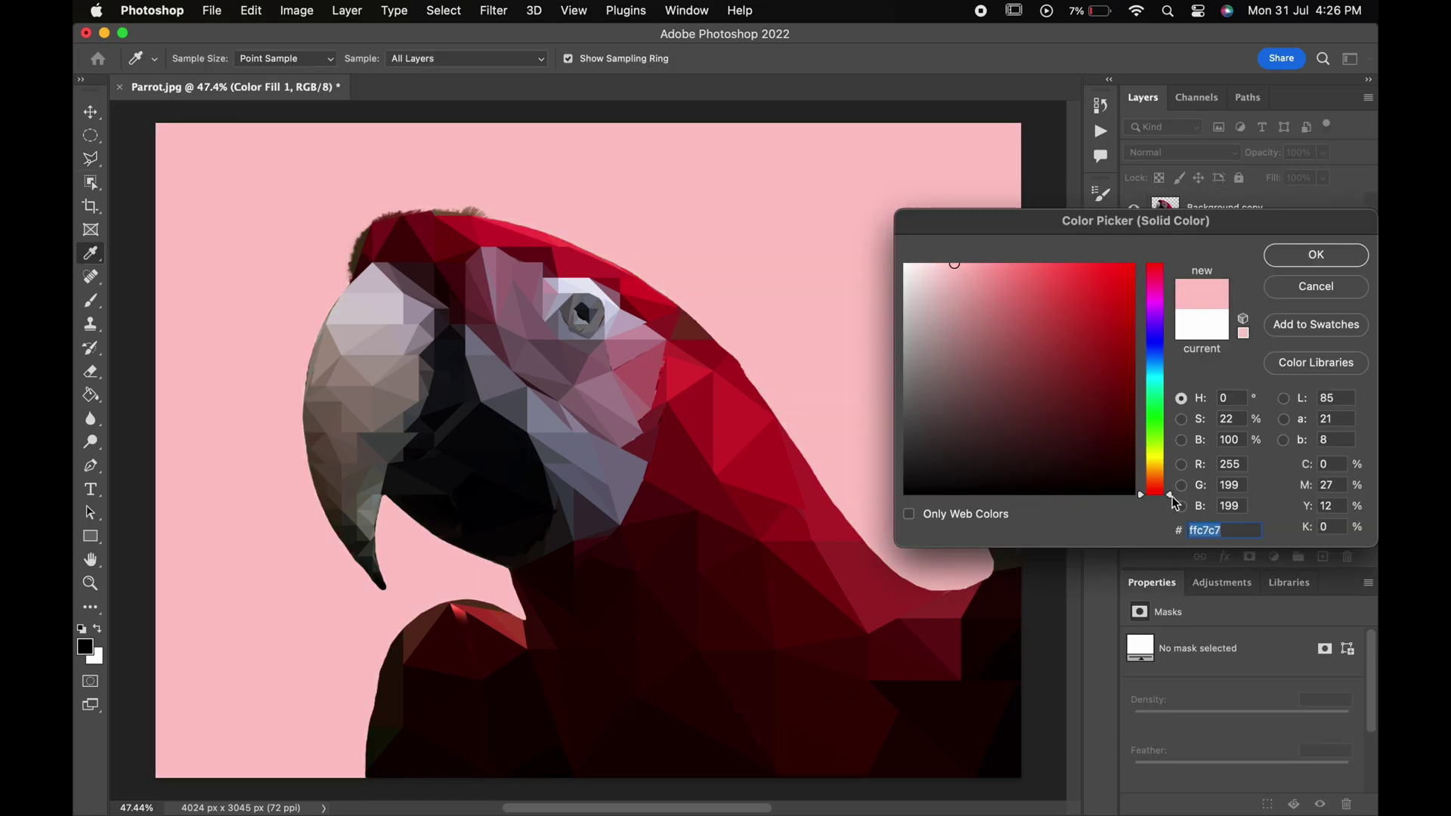
{"action": "left_click_drag", "start_coordinate": [1174, 499], "coordinate": [1173, 467]}
{"action": "left_click_drag", "start_coordinate": [962, 296], "coordinate": [973, 303]}
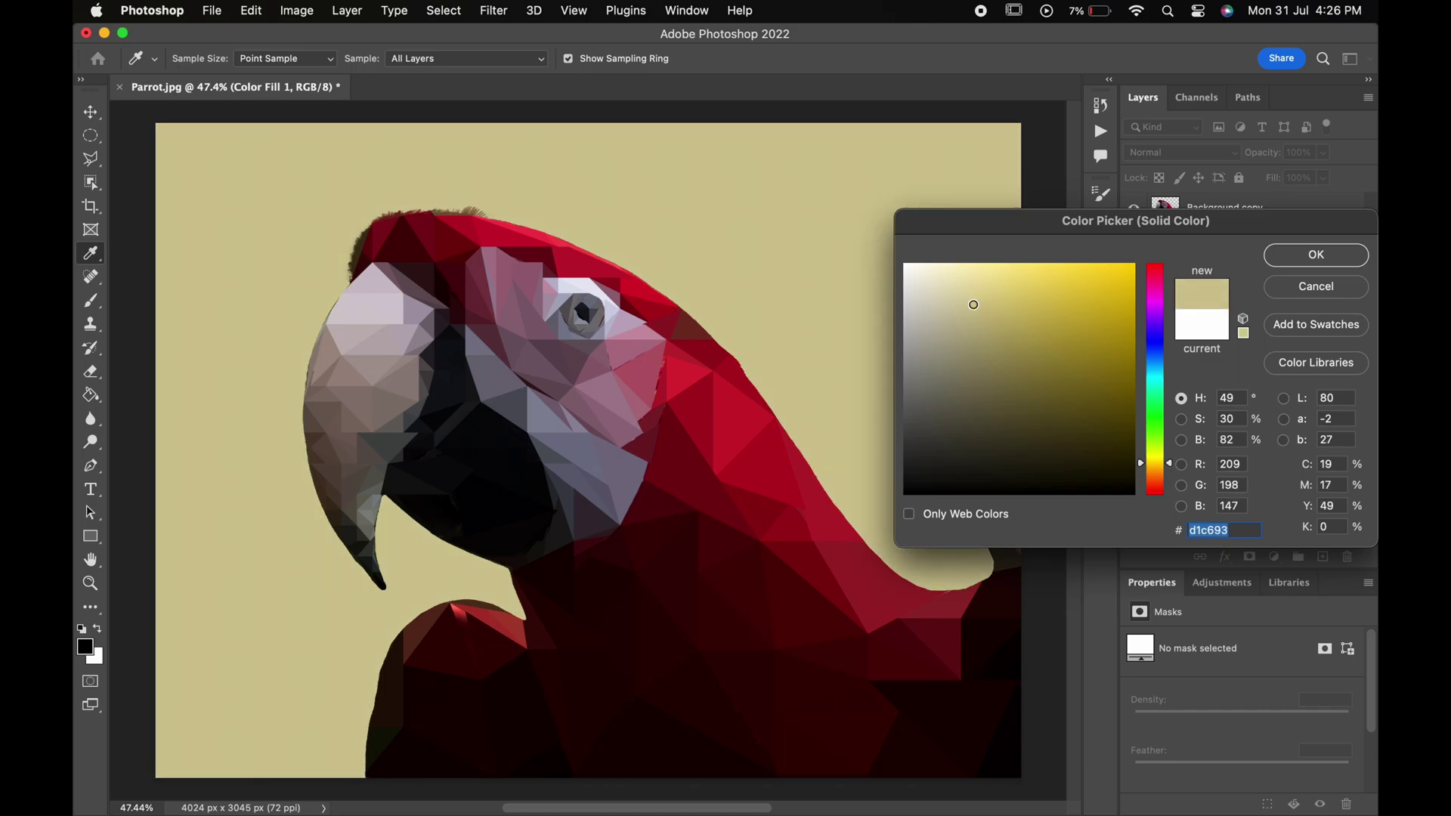
{"action": "left_click", "coordinate": [1280, 255]}
Clean up the jagged seams between the rear of the cheek and the red neck on the Background copy layer with small averaged selections
{"action": "key", "text": "l"}
{"action": "left_click", "coordinate": [1239, 207]}
{"action": "scroll", "coordinate": [625, 500], "scroll_direction": "up", "scroll_amount": 3}
{"action": "scroll", "coordinate": [643, 370], "scroll_direction": "up", "scroll_amount": 3}
{"action": "left_click", "coordinate": [634, 381]}
{"action": "left_click", "coordinate": [631, 384]}
{"action": "key", "text": "Escape"}
{"action": "left_click", "coordinate": [508, 204]}
{"action": "left_click", "coordinate": [514, 208]}
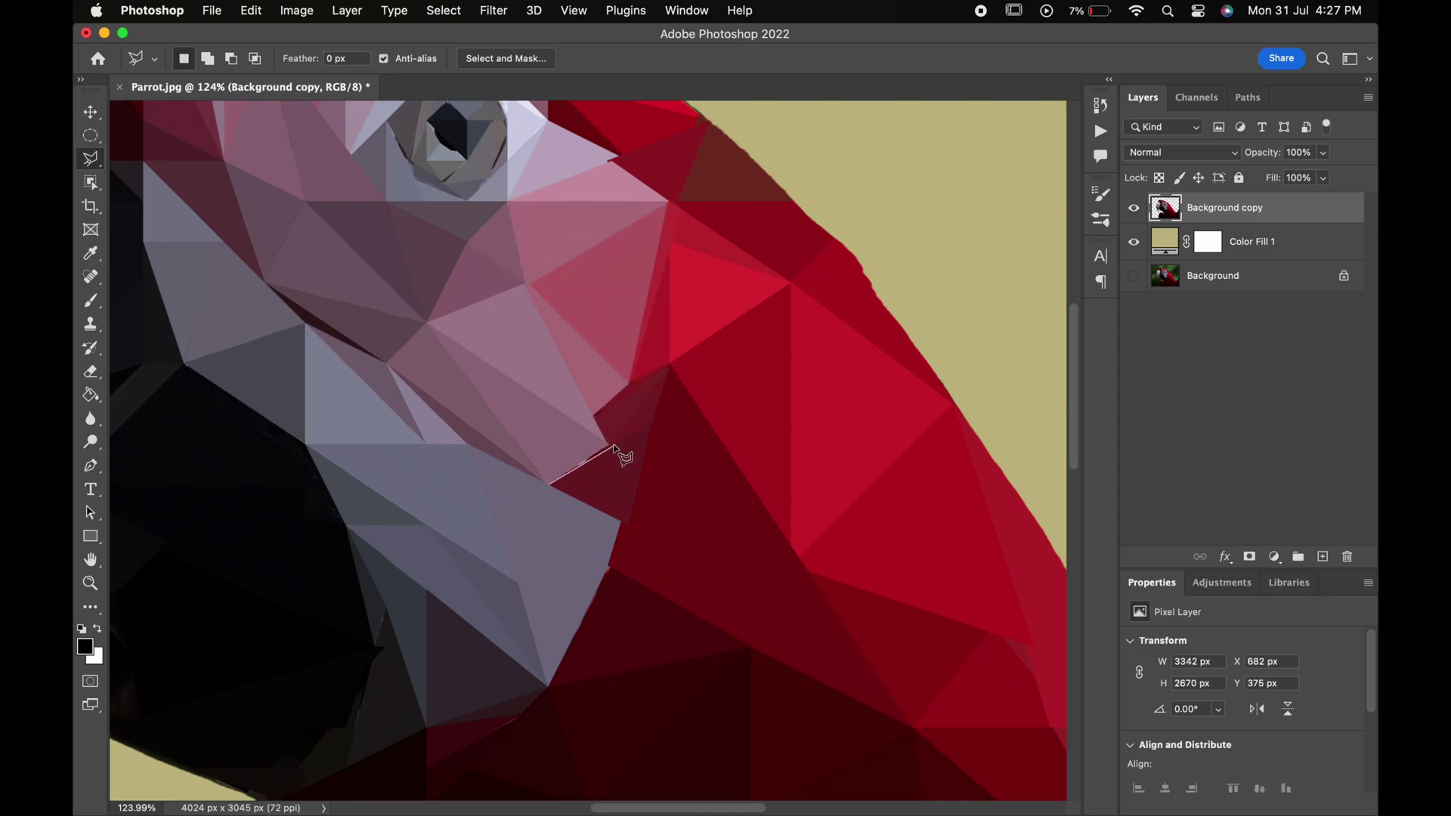
{"action": "scroll", "coordinate": [625, 454], "scroll_direction": "down", "scroll_amount": 2}
{"action": "scroll", "coordinate": [533, 168], "scroll_direction": "up", "scroll_amount": 5}
{"action": "scroll", "coordinate": [533, 168], "scroll_direction": "left", "scroll_amount": 5}
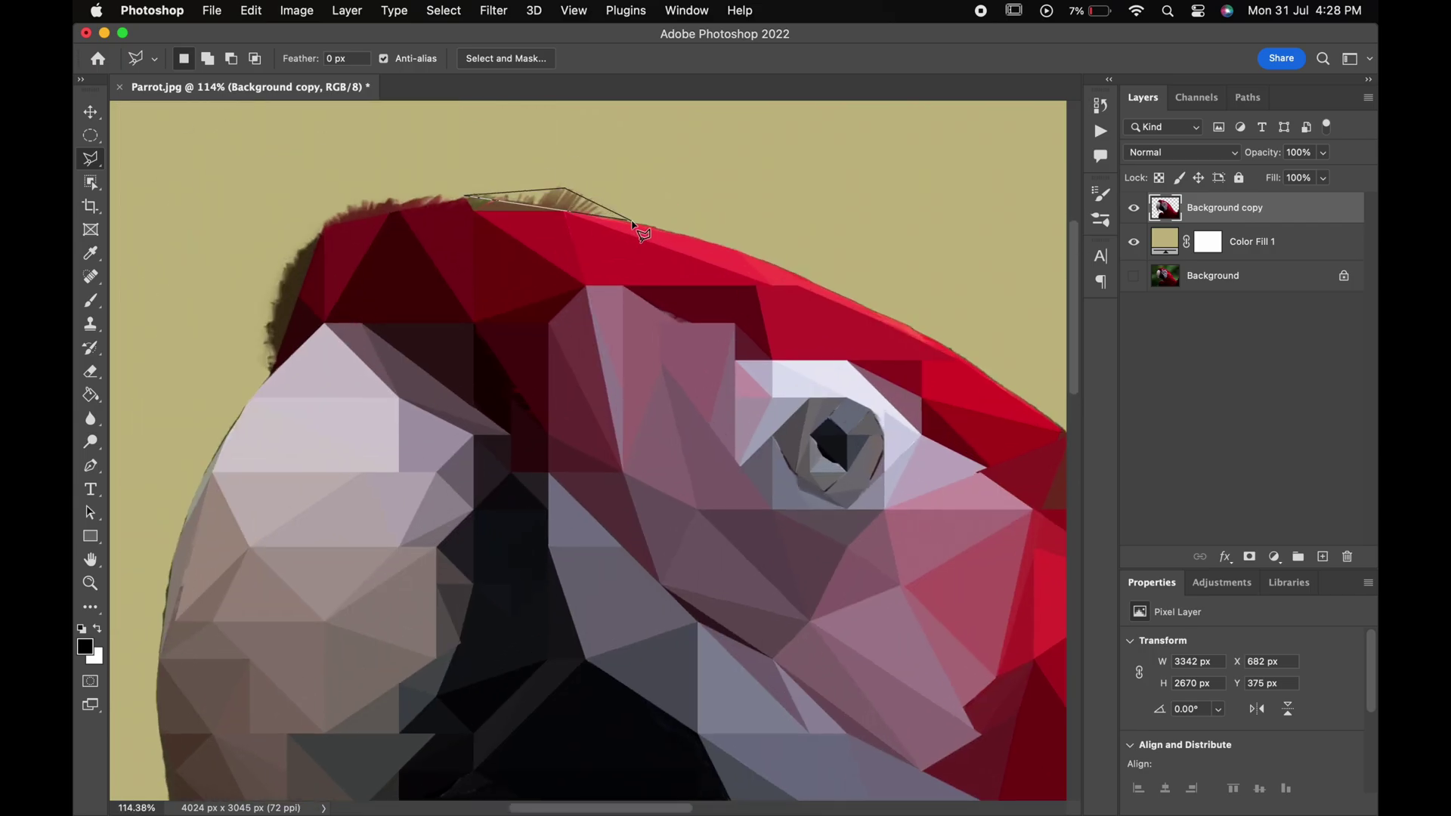
{"action": "key", "text": "Escape"}
{"action": "scroll", "coordinate": [625, 227], "scroll_direction": "down", "scroll_amount": 2}
{"action": "scroll", "coordinate": [625, 227], "scroll_direction": "up", "scroll_amount": 2}
{"action": "scroll", "coordinate": [781, 246], "scroll_direction": "down", "scroll_amount": 6}
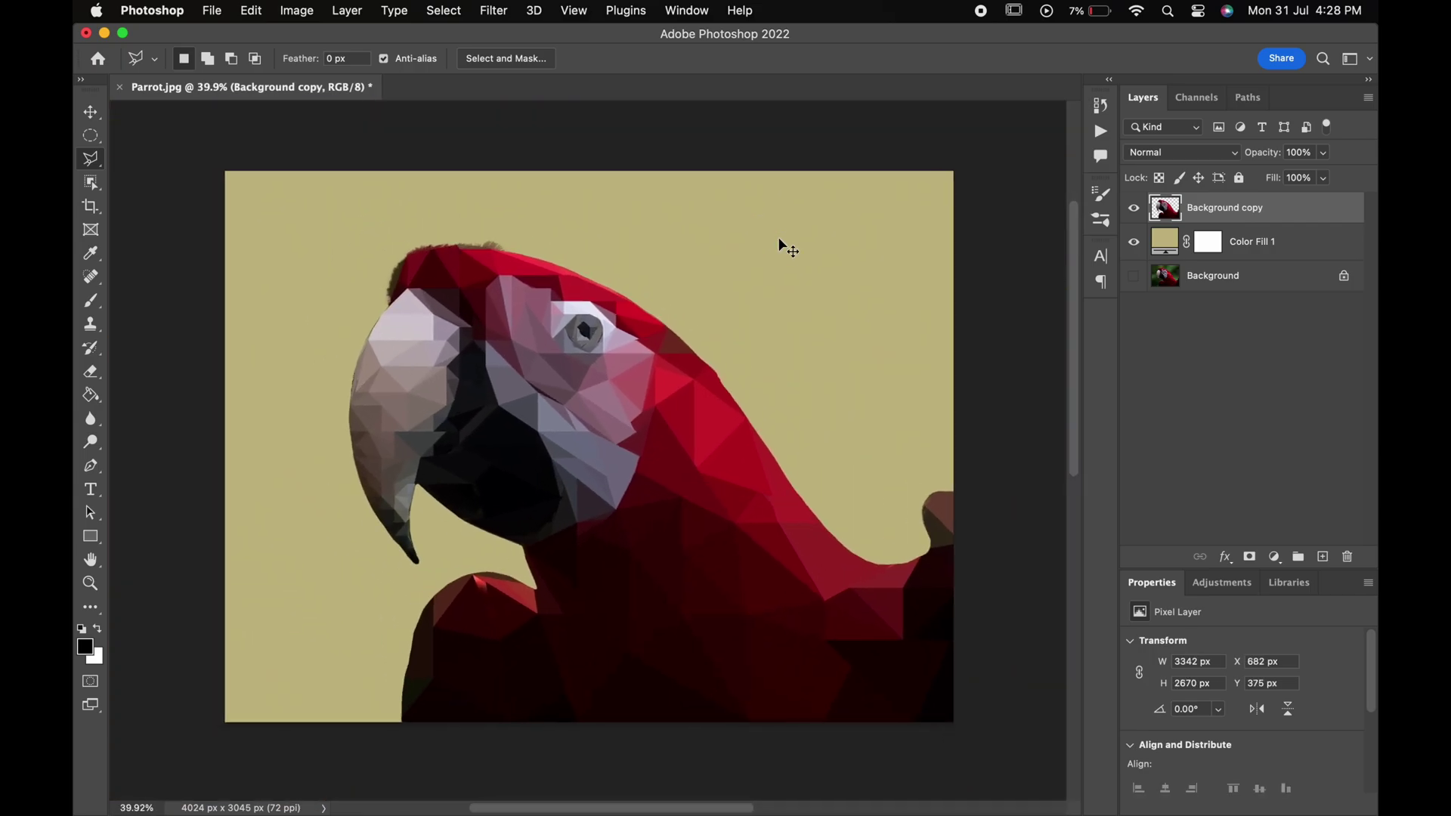
Add a layer mask to the Background copy layer and ready the Brush for masking the crown tufts
{"action": "scroll", "coordinate": [786, 250], "scroll_direction": "up", "scroll_amount": 3}
{"action": "left_click", "coordinate": [1250, 557]}
{"action": "key", "text": "b"}
{"action": "scroll", "coordinate": [469, 178], "scroll_direction": "up", "scroll_amount": 2}
Draw a closed Pen path following the crown and enclosing the stray feather tufts, and convert it to a selection
{"action": "key", "text": "p"}
{"action": "left_click", "coordinate": [596, 271]}
{"action": "left_click_drag", "start_coordinate": [378, 266], "coordinate": [309, 293]}
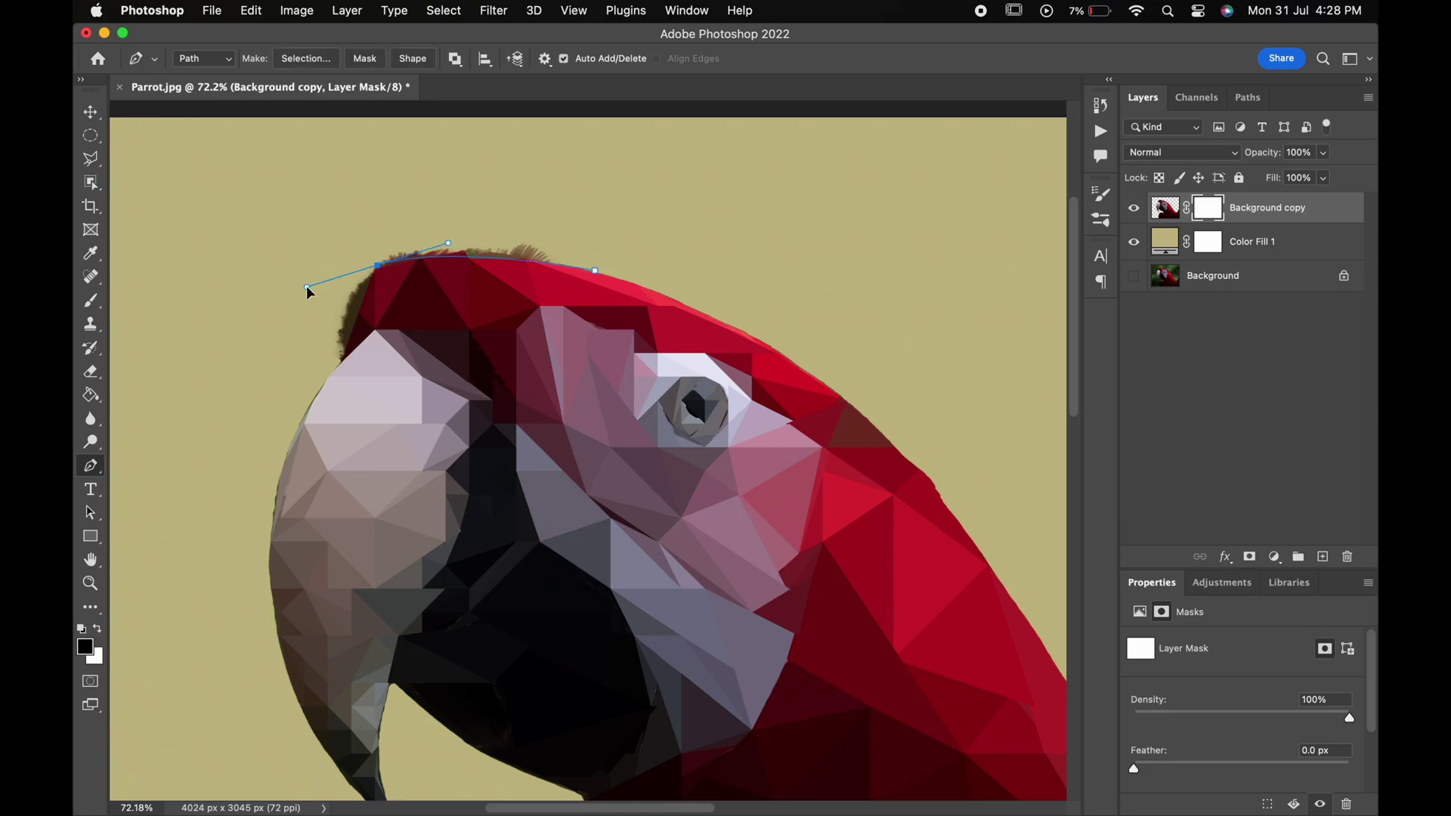
{"action": "left_click", "coordinate": [364, 190]}
{"action": "left_click", "coordinate": [664, 189]}
{"action": "left_click", "coordinate": [596, 271]}
{"action": "key", "text": "ctrl+Return"}
Paint black on the layer mask inside the selection to hide the crown's stray feathers, deselect, and switch to the Move tool
{"action": "scroll", "coordinate": [587, 452], "scroll_direction": "down", "scroll_amount": 3}
{"action": "key", "text": "b"}
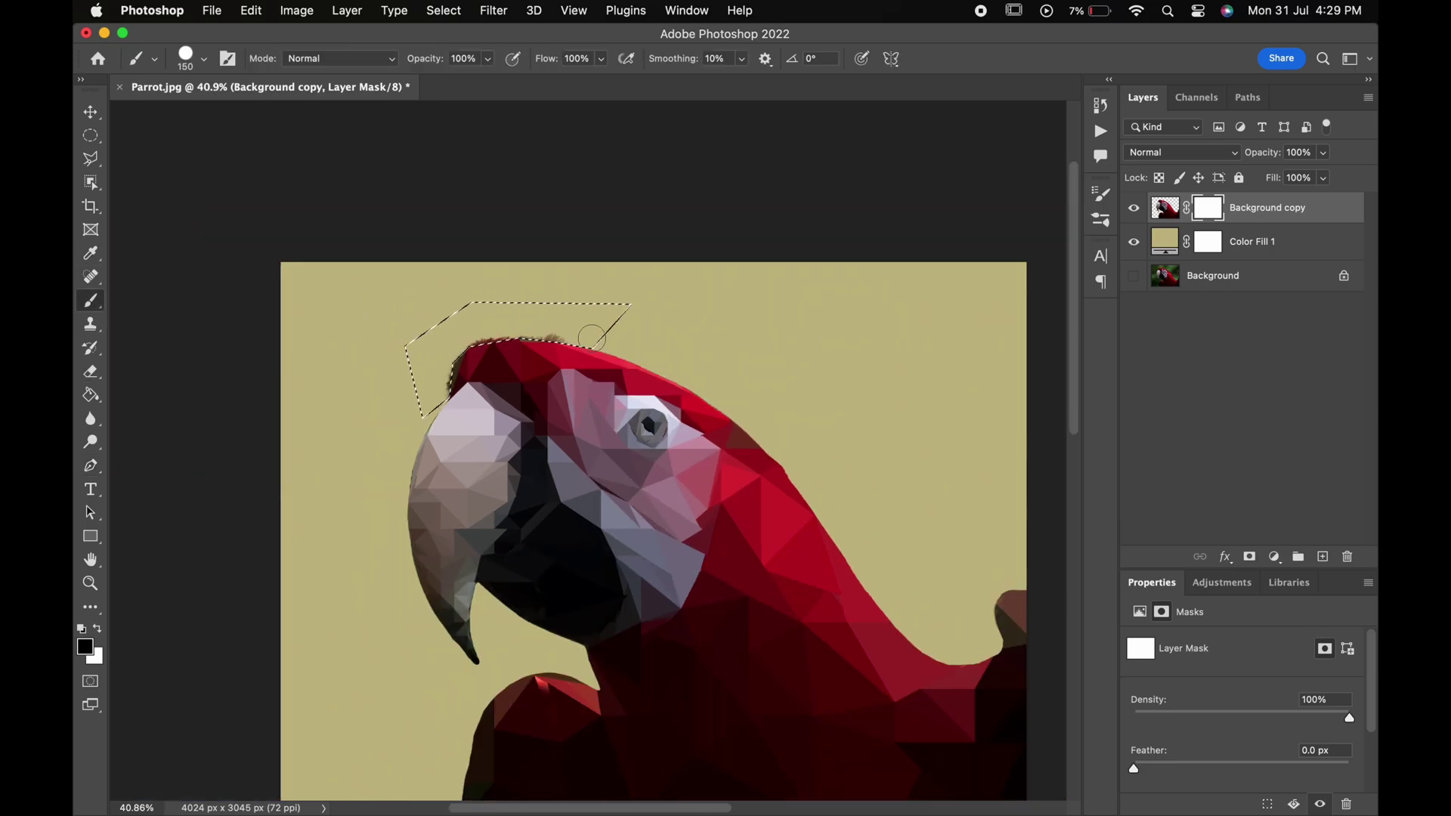
{"action": "key", "text": "ctrl+d"}
{"action": "scroll", "coordinate": [590, 453], "scroll_direction": "down", "scroll_amount": 1}
{"action": "left_click", "coordinate": [103, 115]}
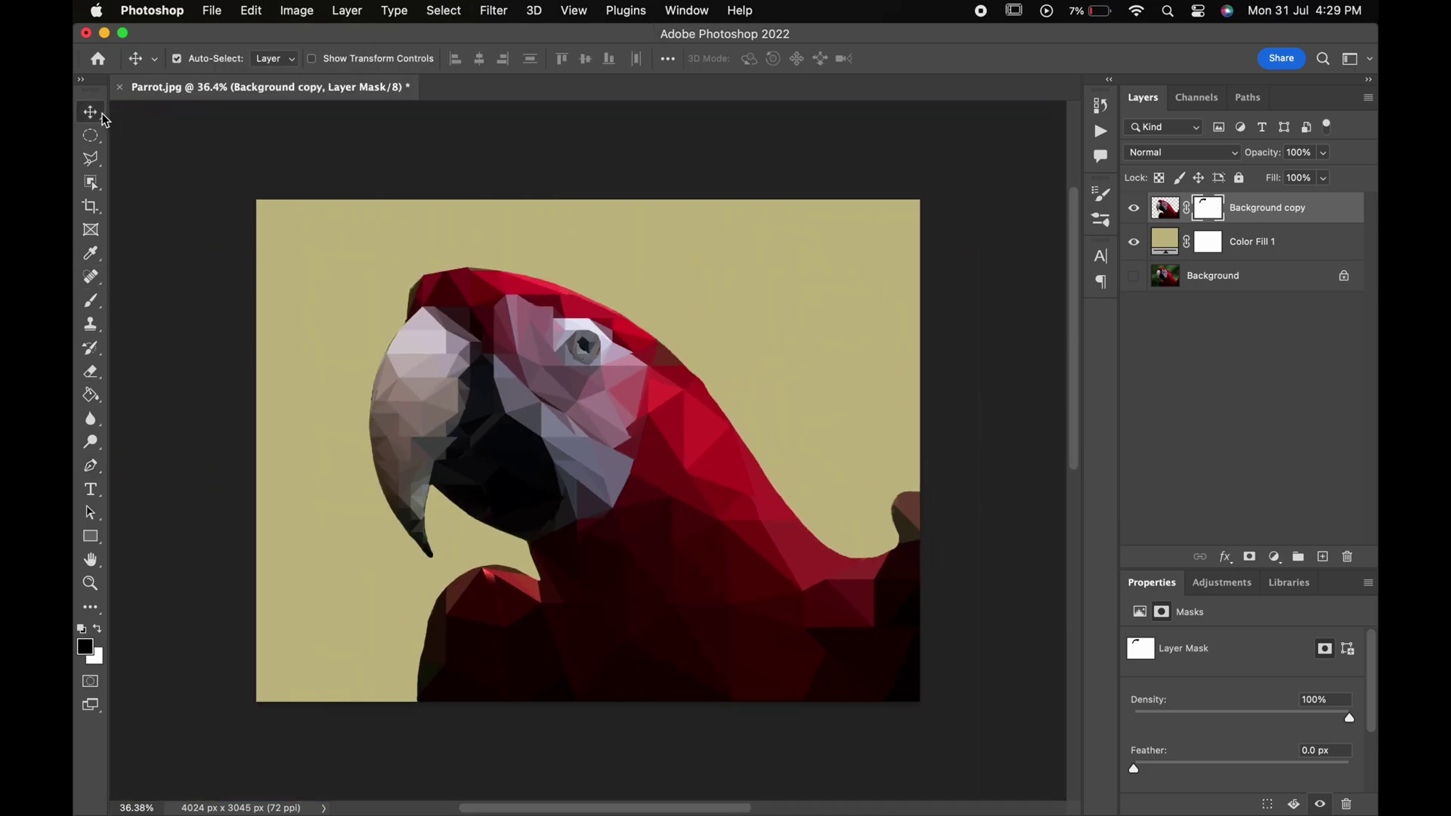